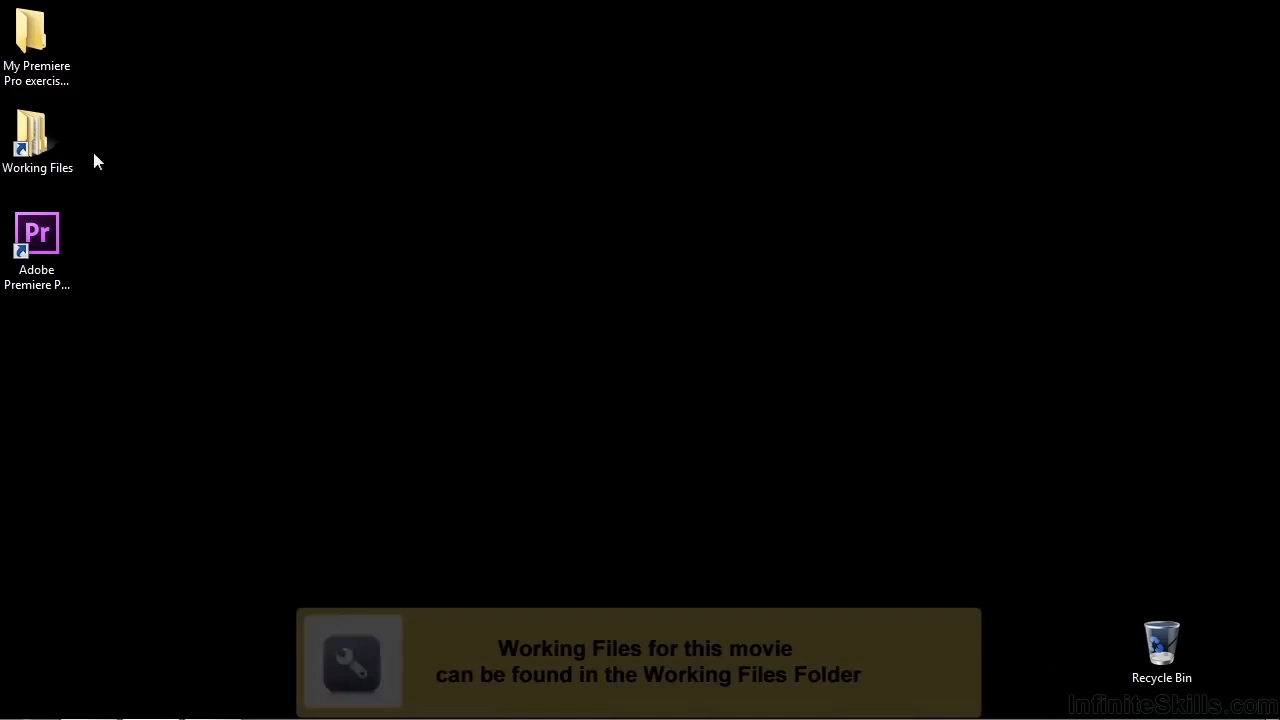
Step: Open the project 1404-four-way split scene.prproj from the projects folder inside Working Files
double_click(32, 135)
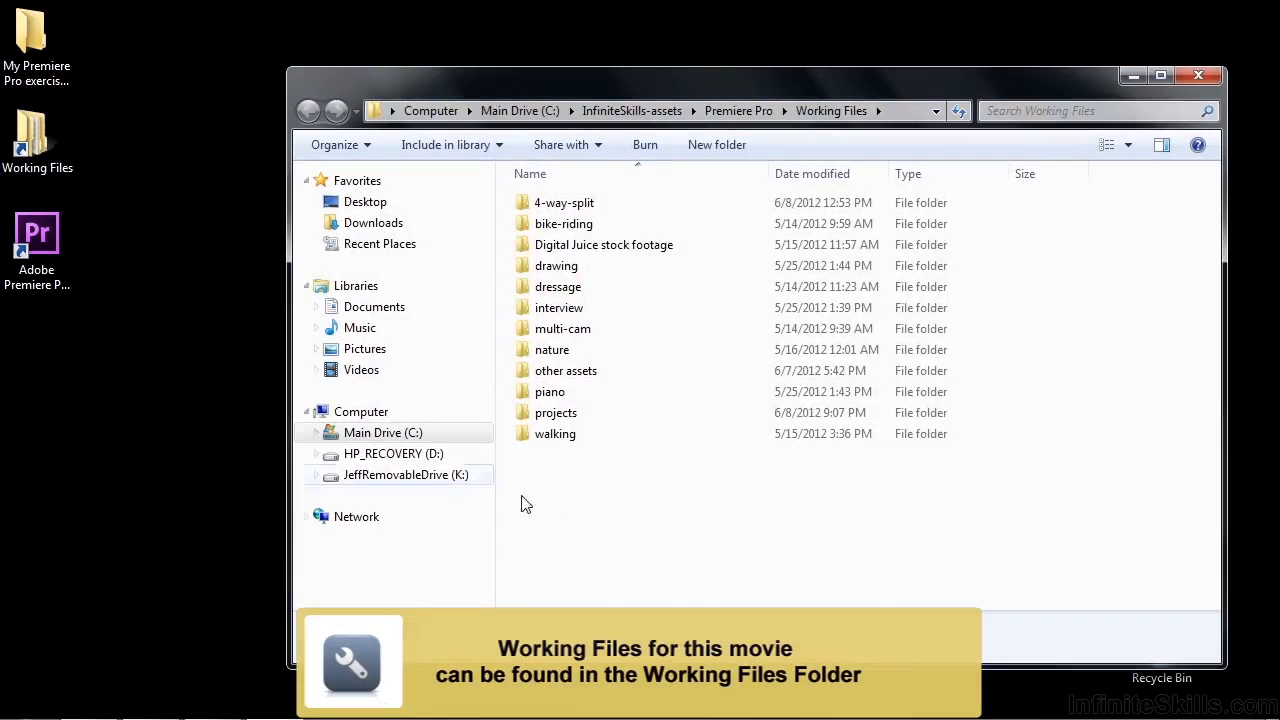
double_click(548, 412)
scroll(1201, 319, down, 15)
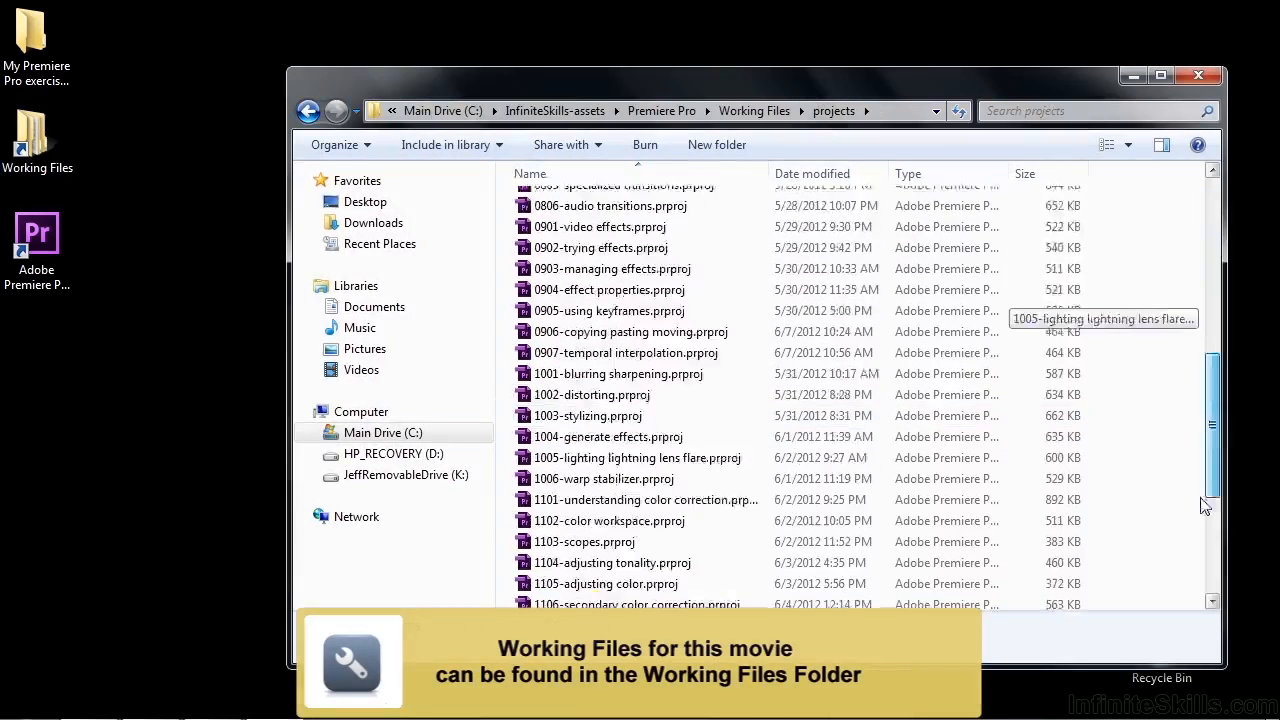
double_click(600, 598)
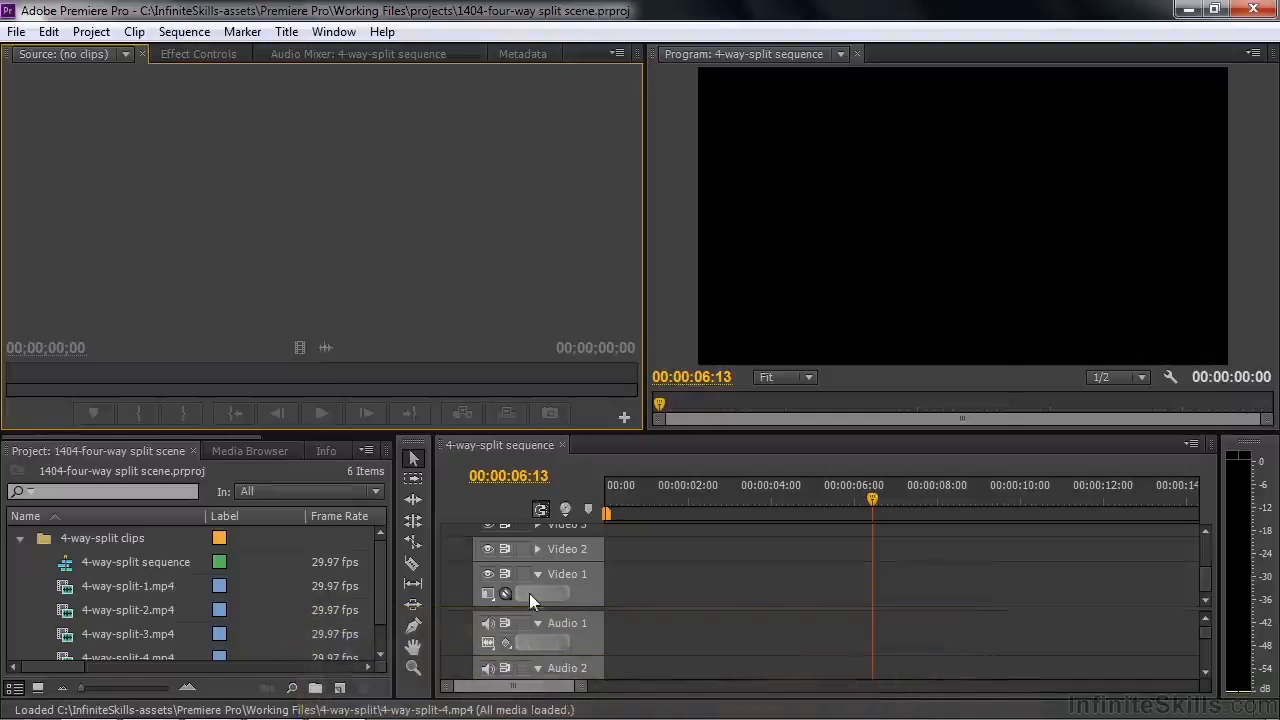
Step: Load the four clips 4-way-split-1.mp4 through 4-way-split-4.mp4 together into the Source Monitor
click(74, 595)
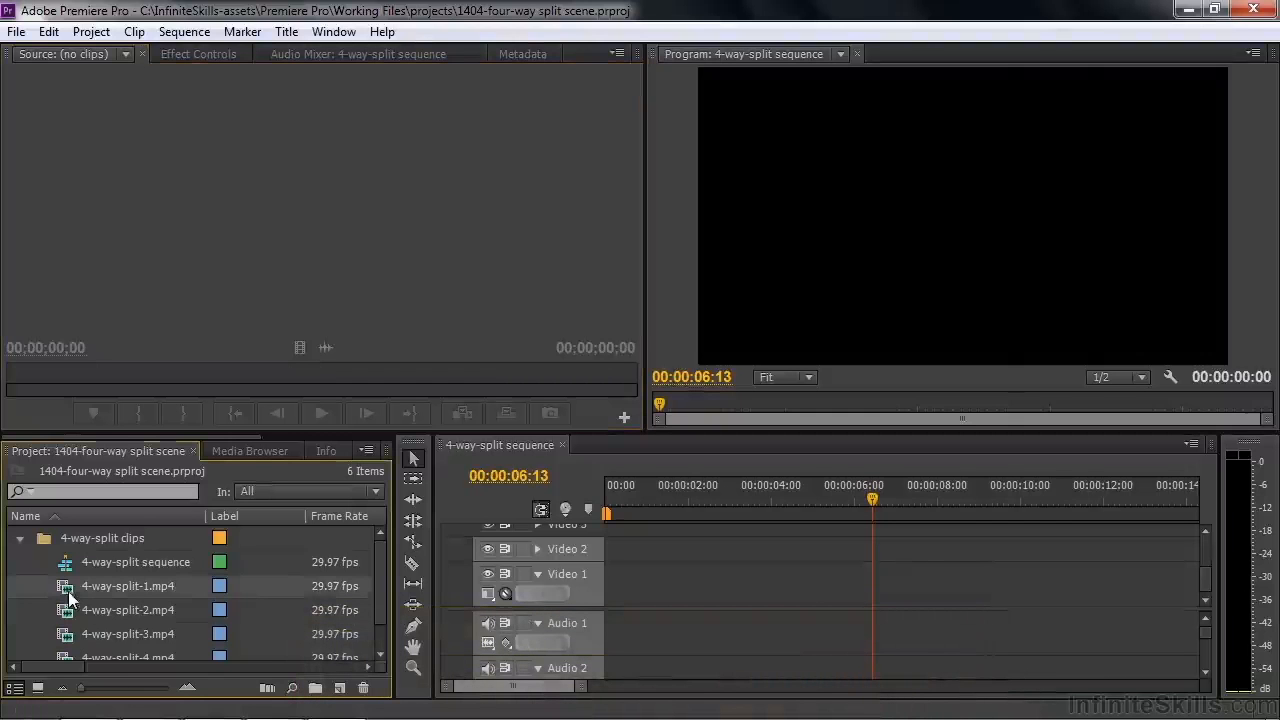
scroll(380, 573, down, 1)
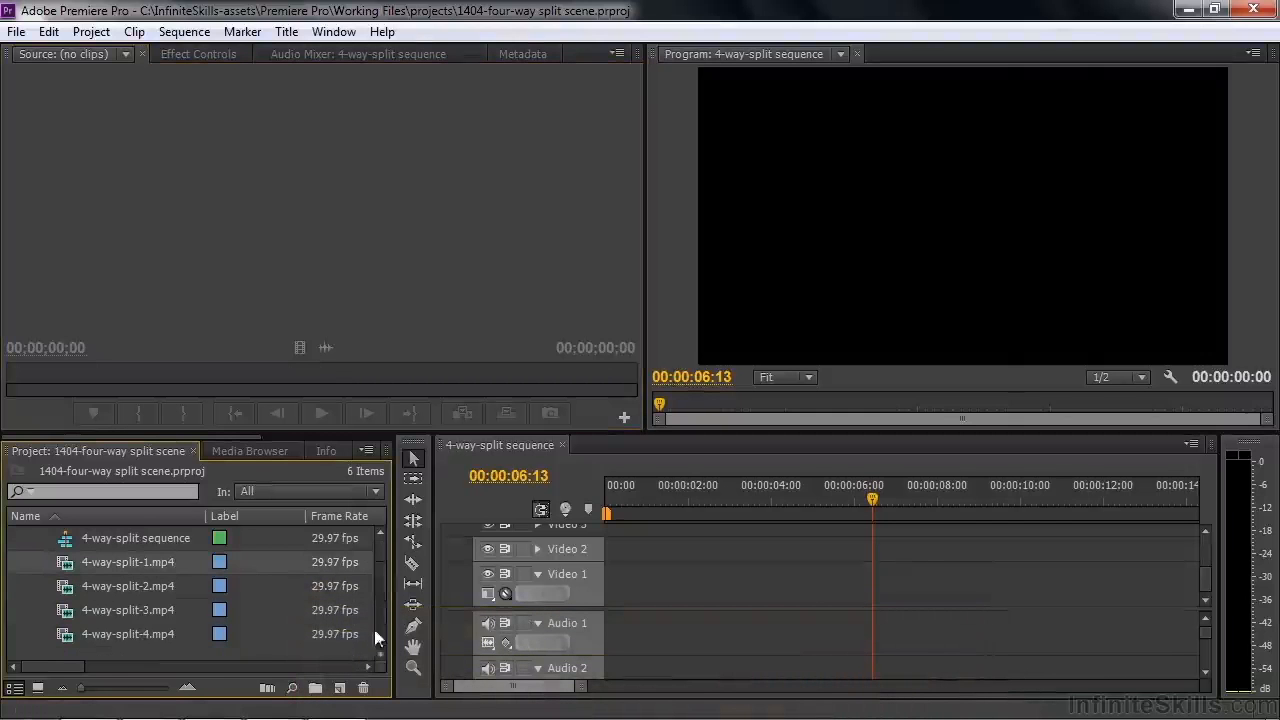
shift+click(80, 634)
drag(68, 585, 151, 229)
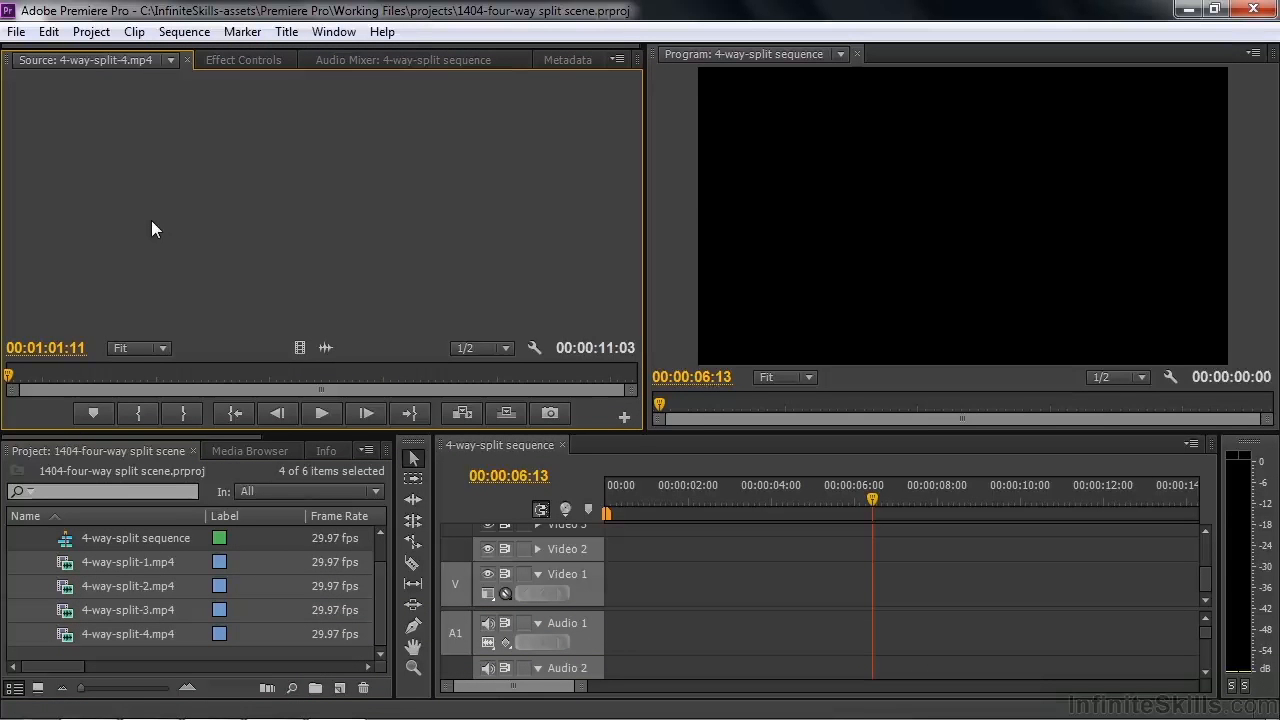
Step: Review the four loaded source clips one by one, scrubbing 4-way-split-4.mp4 to 00:01:06:22
click(168, 63)
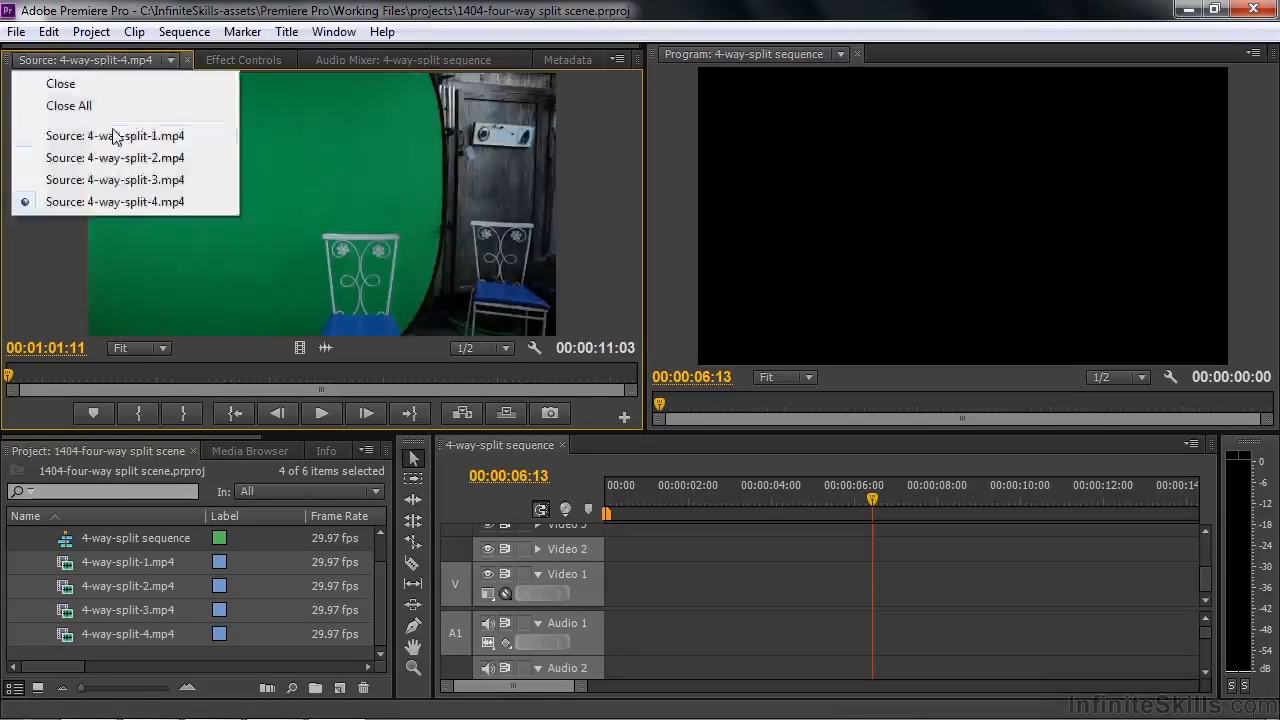
click(112, 137)
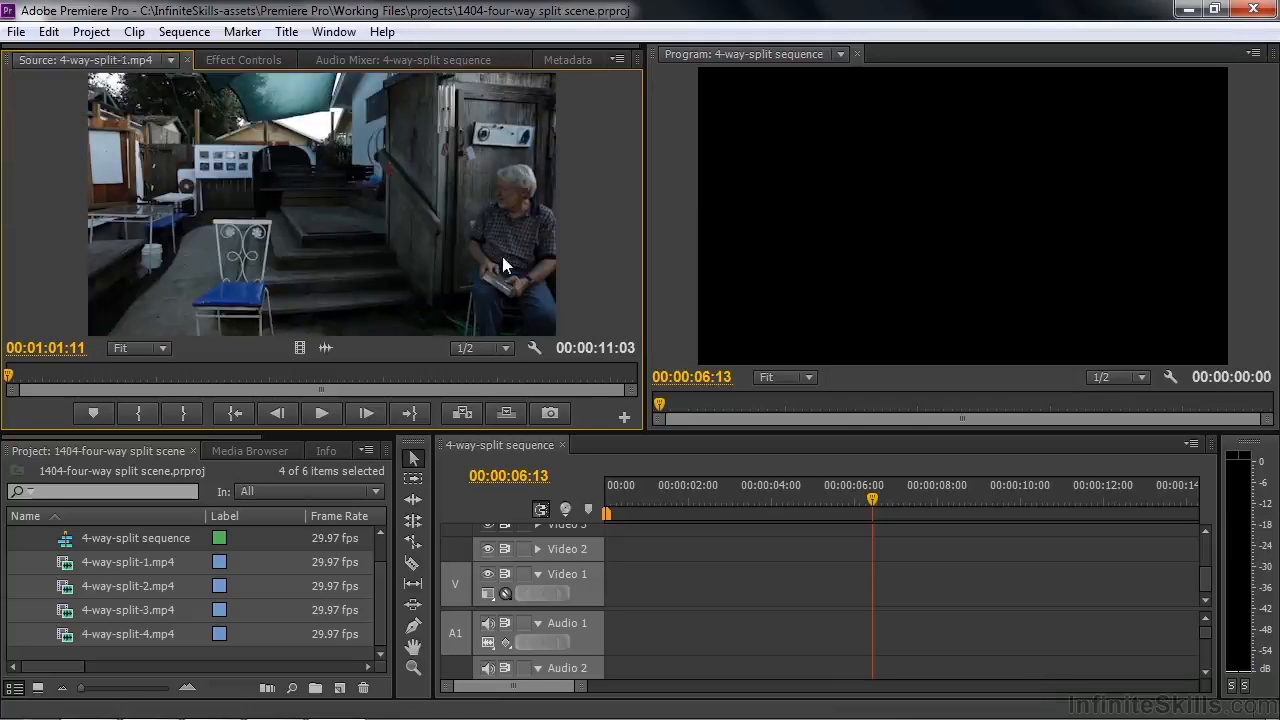
click(170, 60)
click(128, 160)
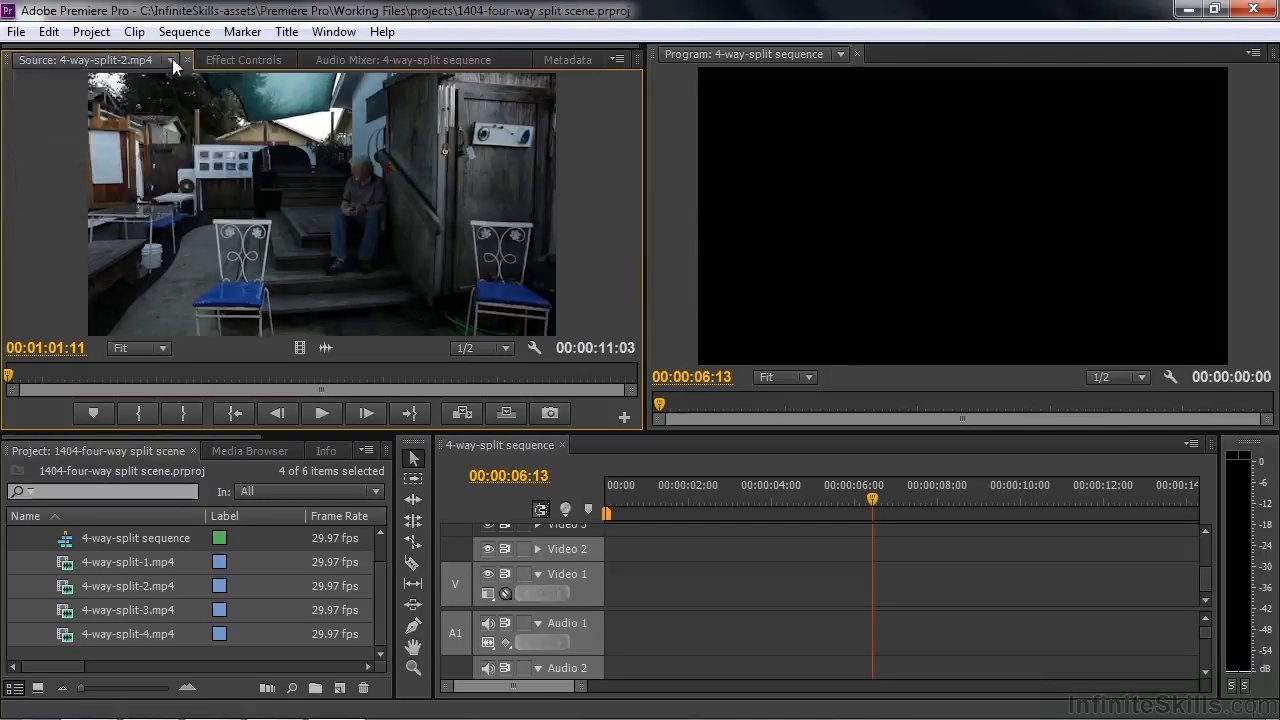
click(170, 60)
click(121, 184)
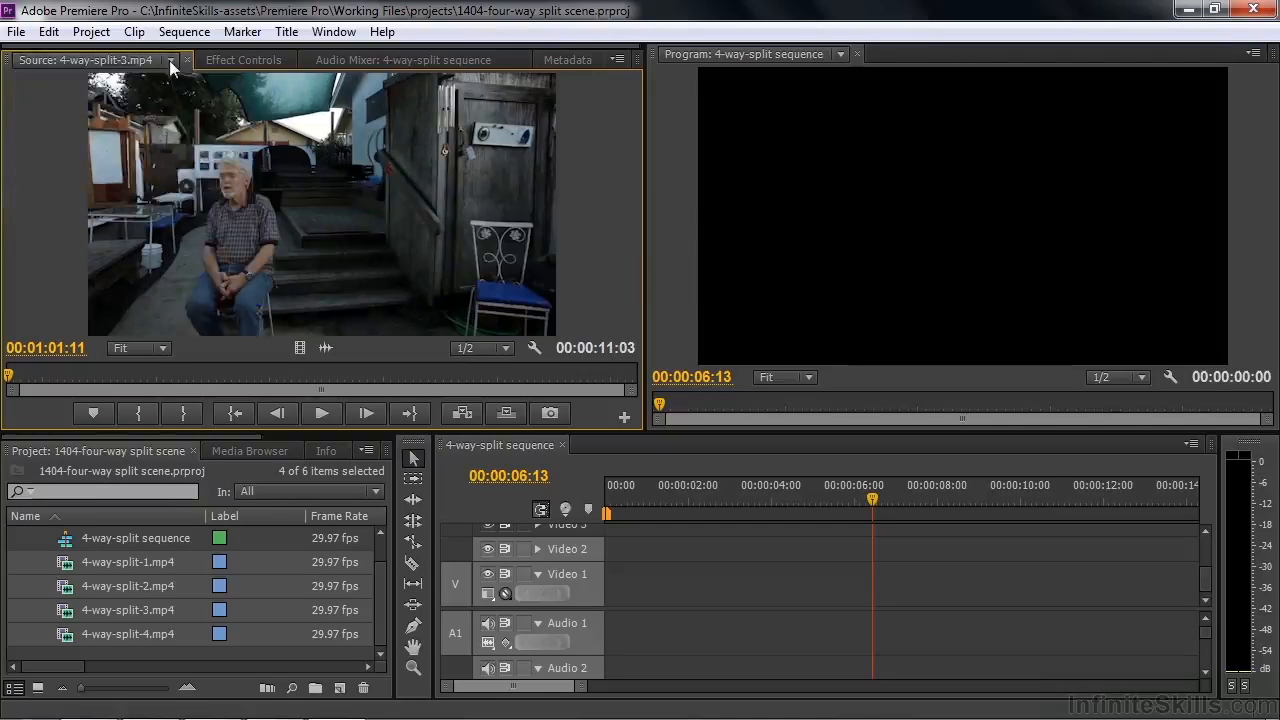
click(170, 61)
click(140, 205)
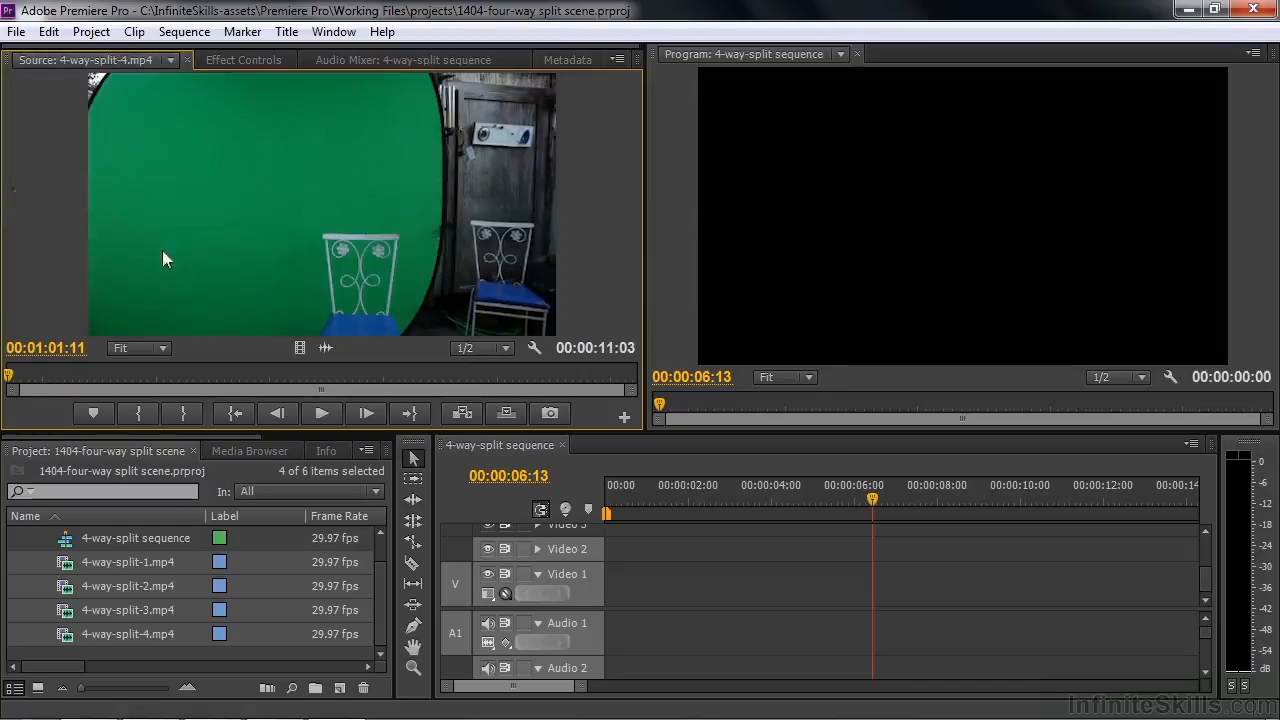
drag(9, 376, 311, 375)
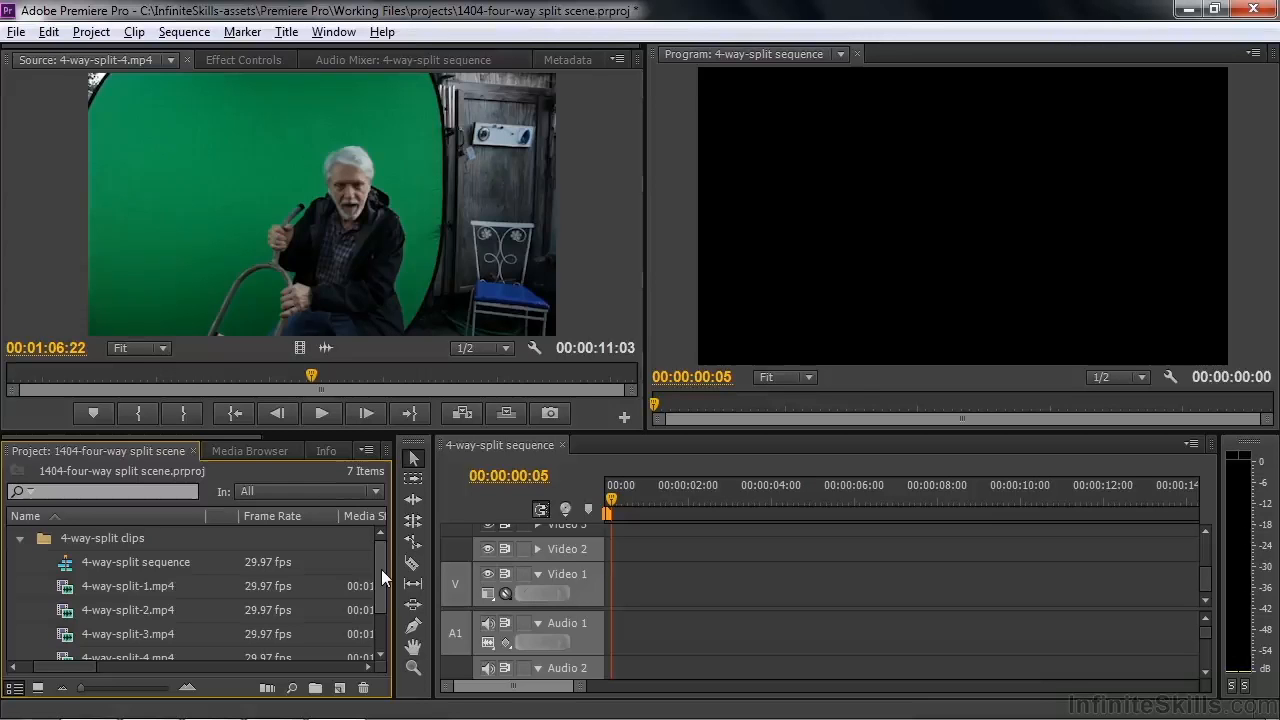
Step: Open the 4-way-split-example clip in the Source Monitor and play it back with the panel maximized
drag(381, 569, 388, 619)
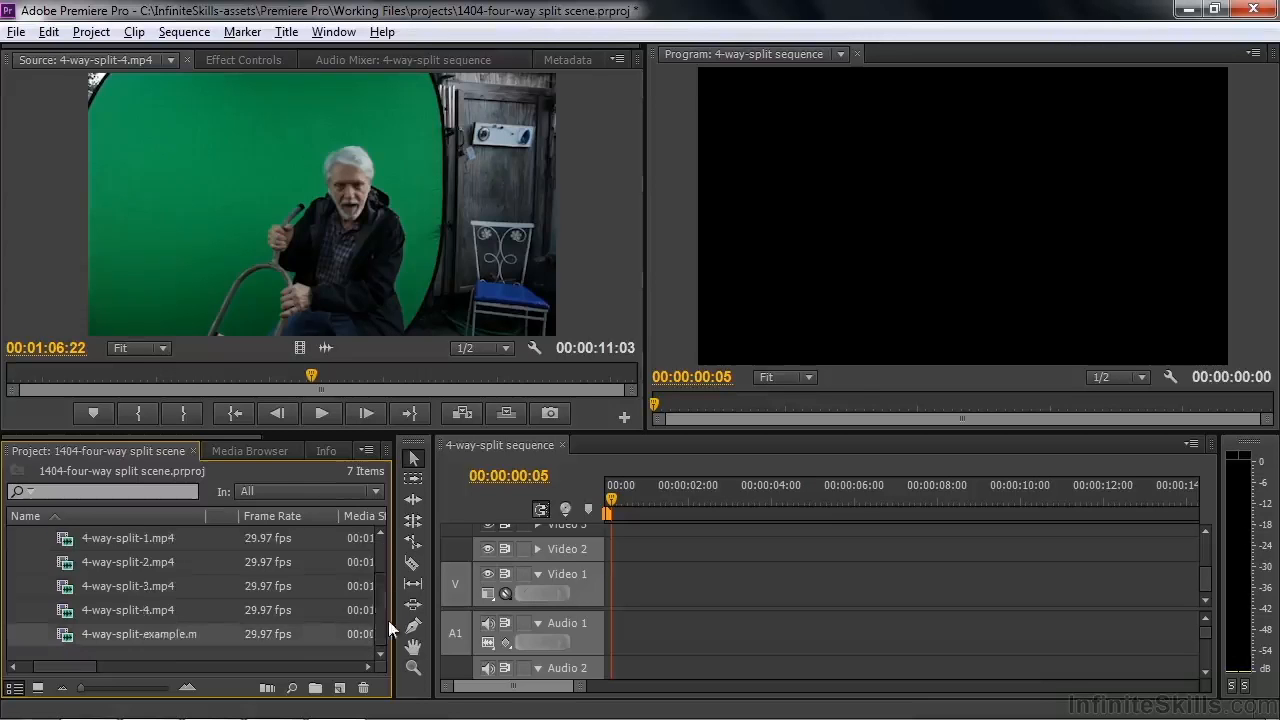
double_click(60, 636)
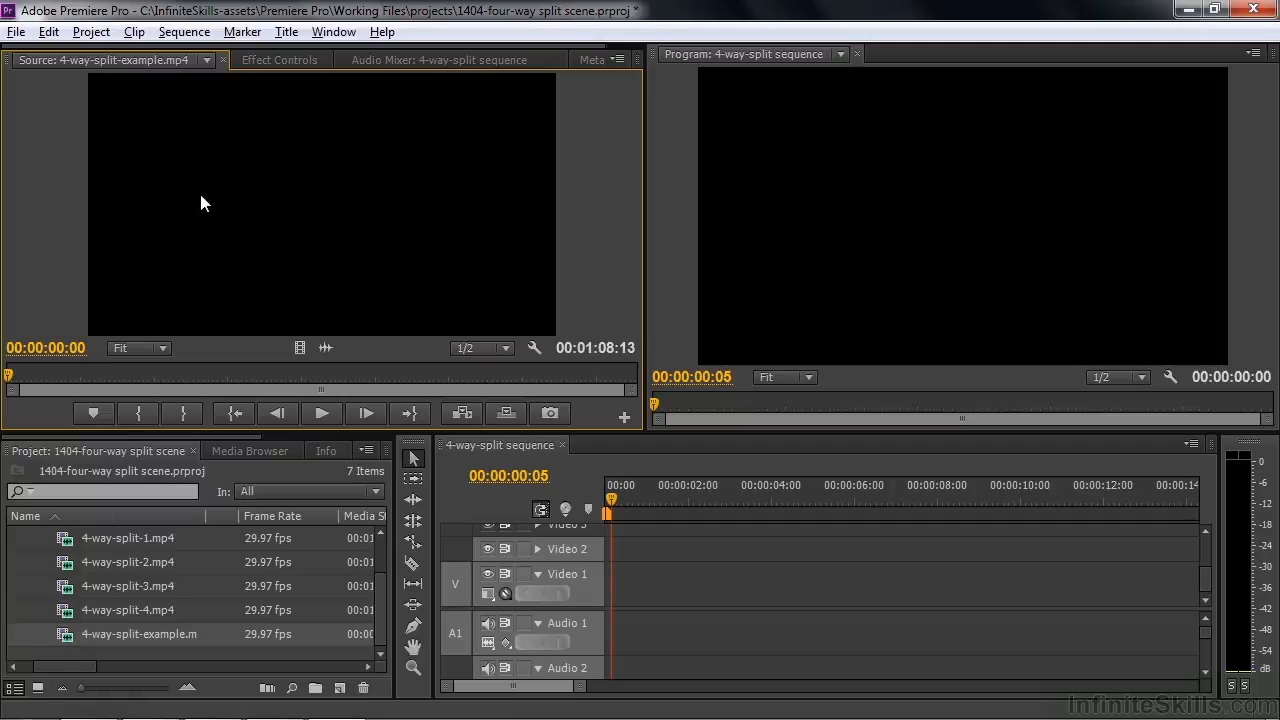
key(grave)
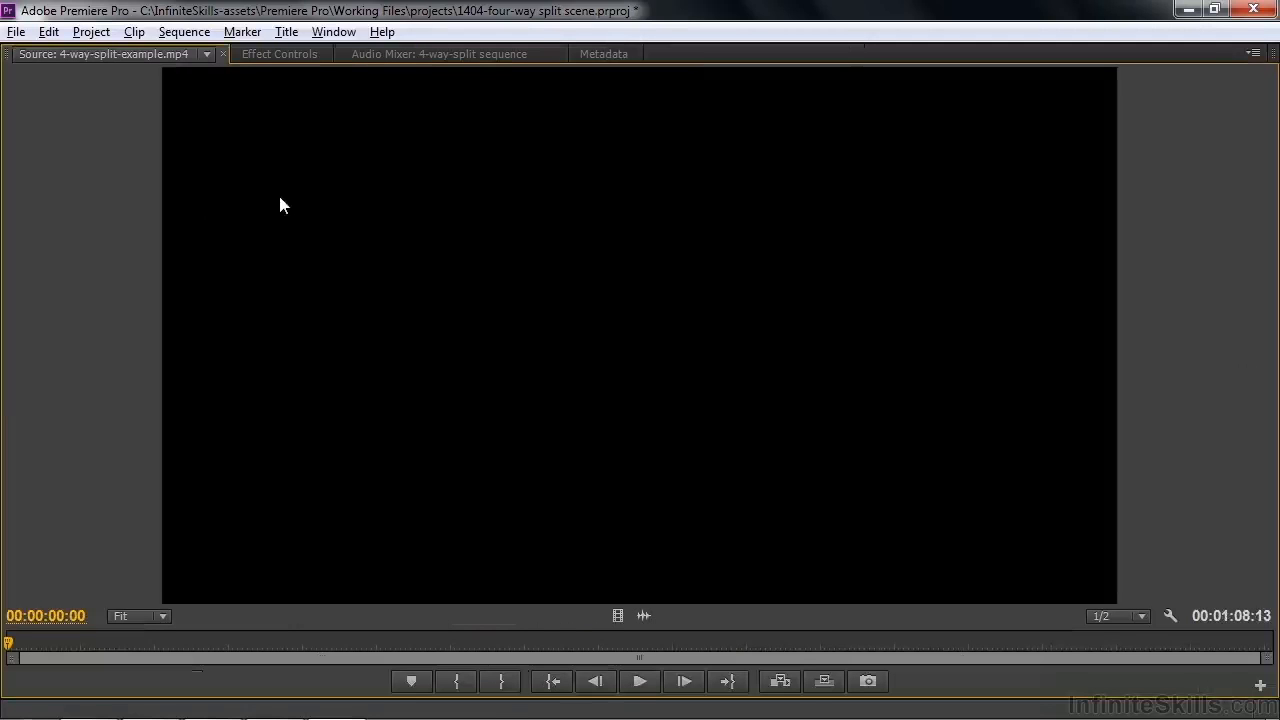
click(640, 683)
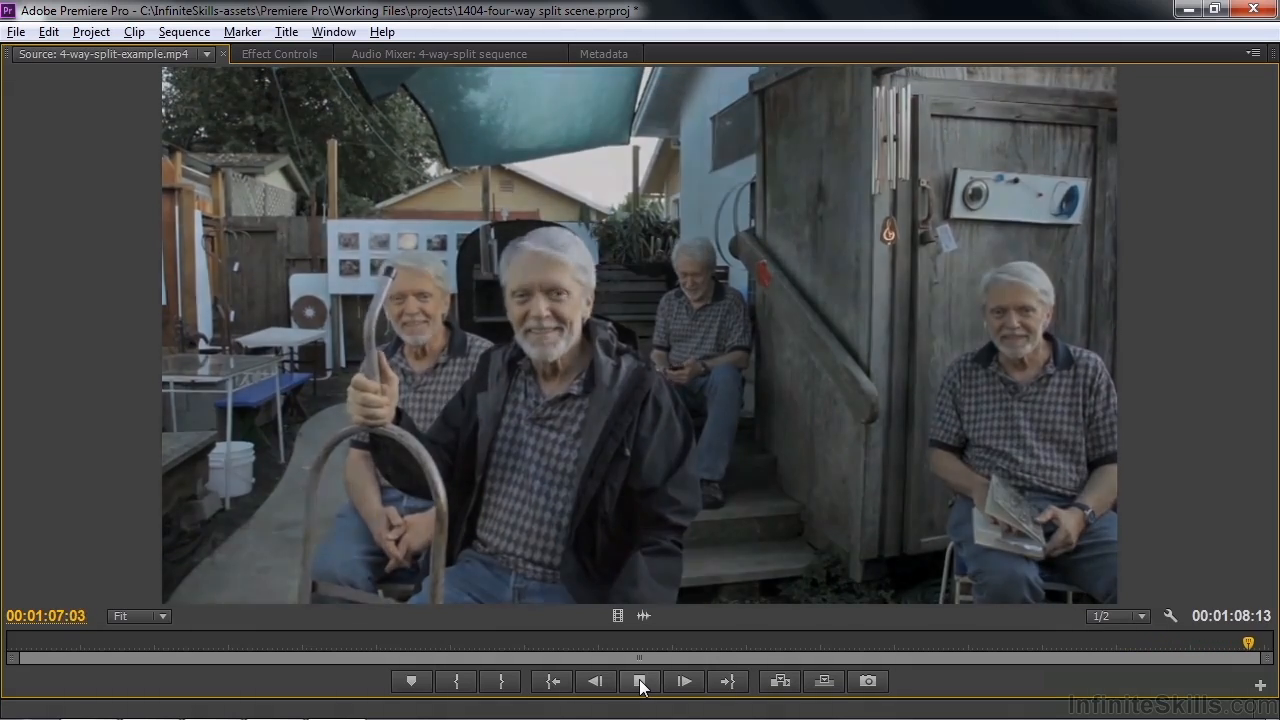
click(640, 681)
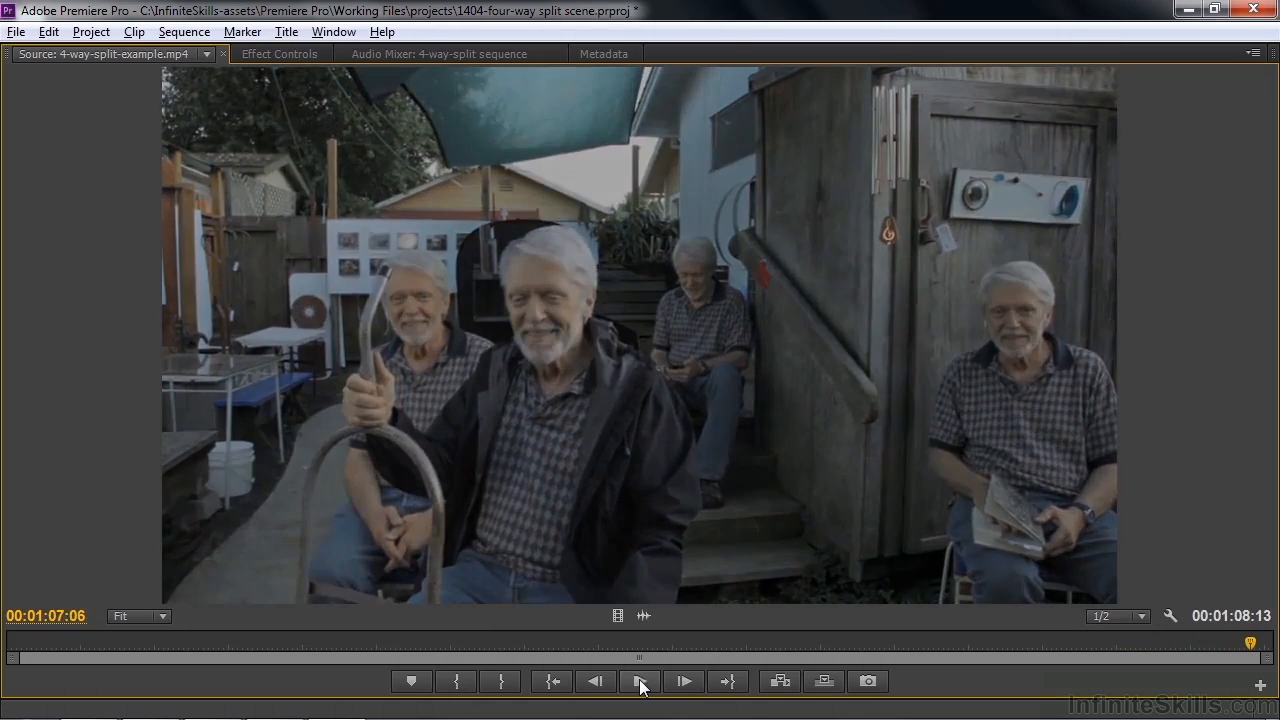
key(grave)
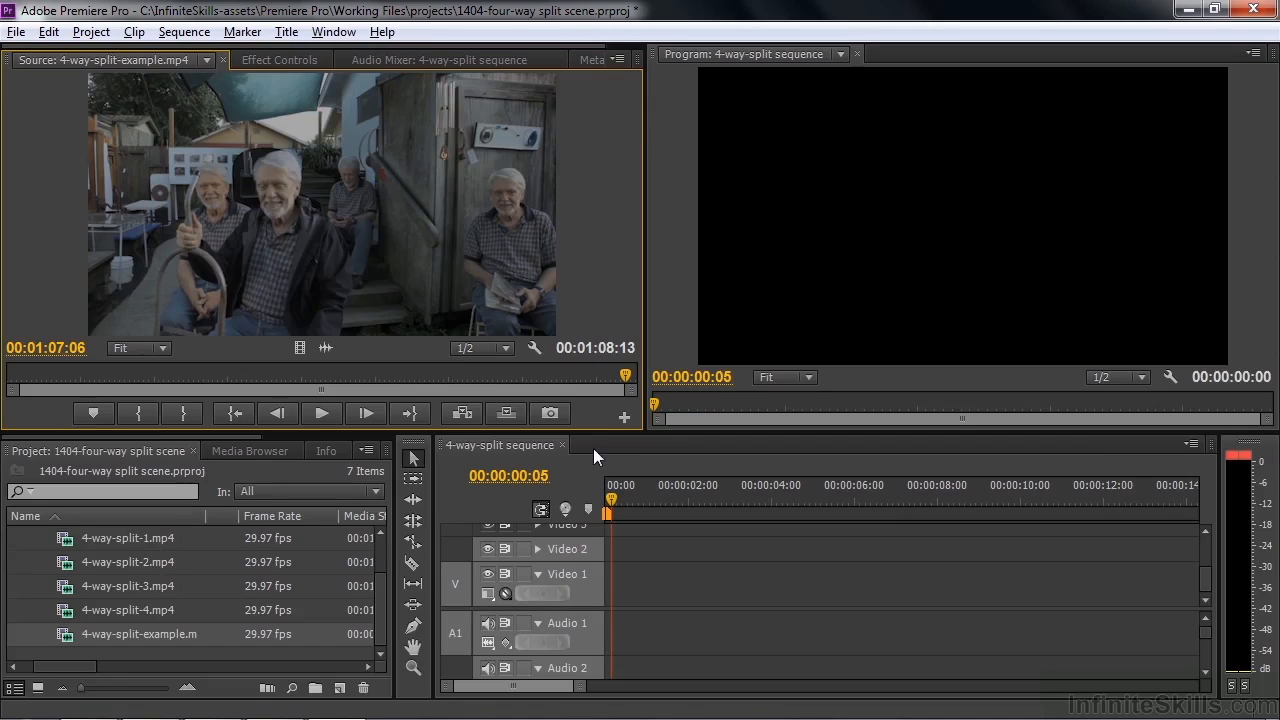
Step: Scrub through the second half of the example clip at maximized size, examining where the standing man passes behind the seated man
click(624, 377)
drag(624, 377, 353, 375)
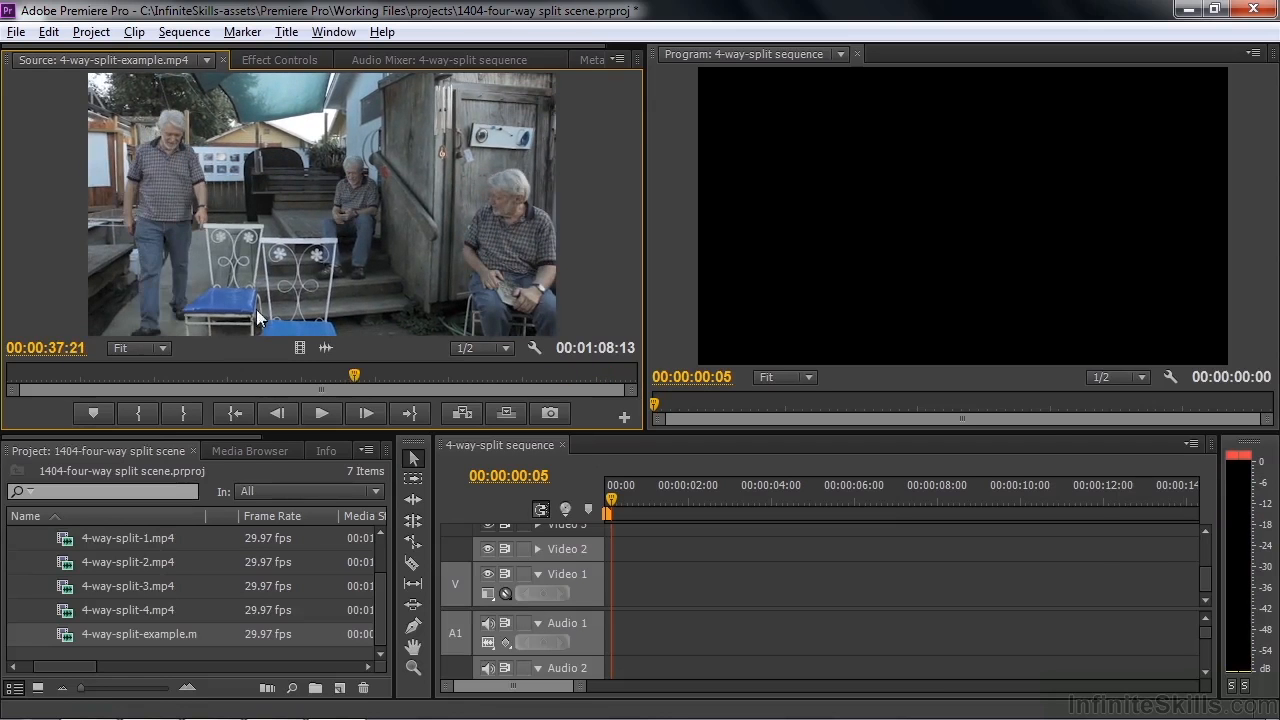
key(grave)
drag(706, 640, 984, 641)
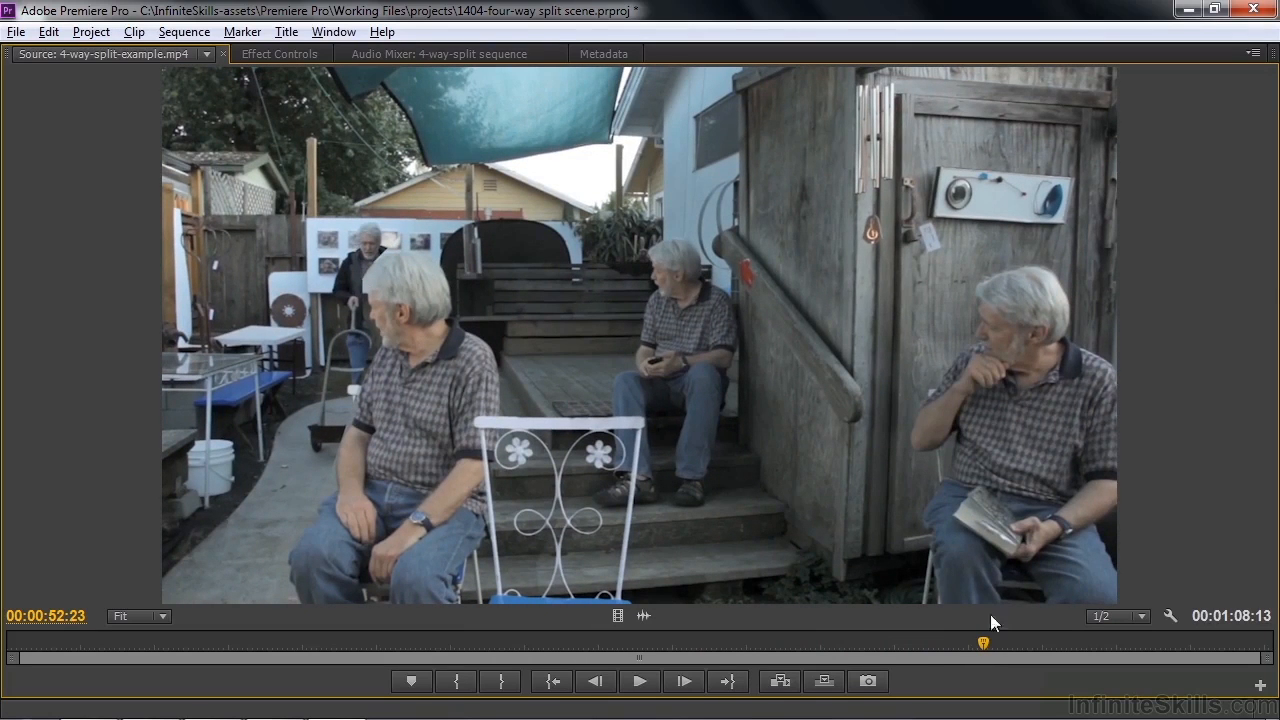
drag(980, 639, 1003, 648)
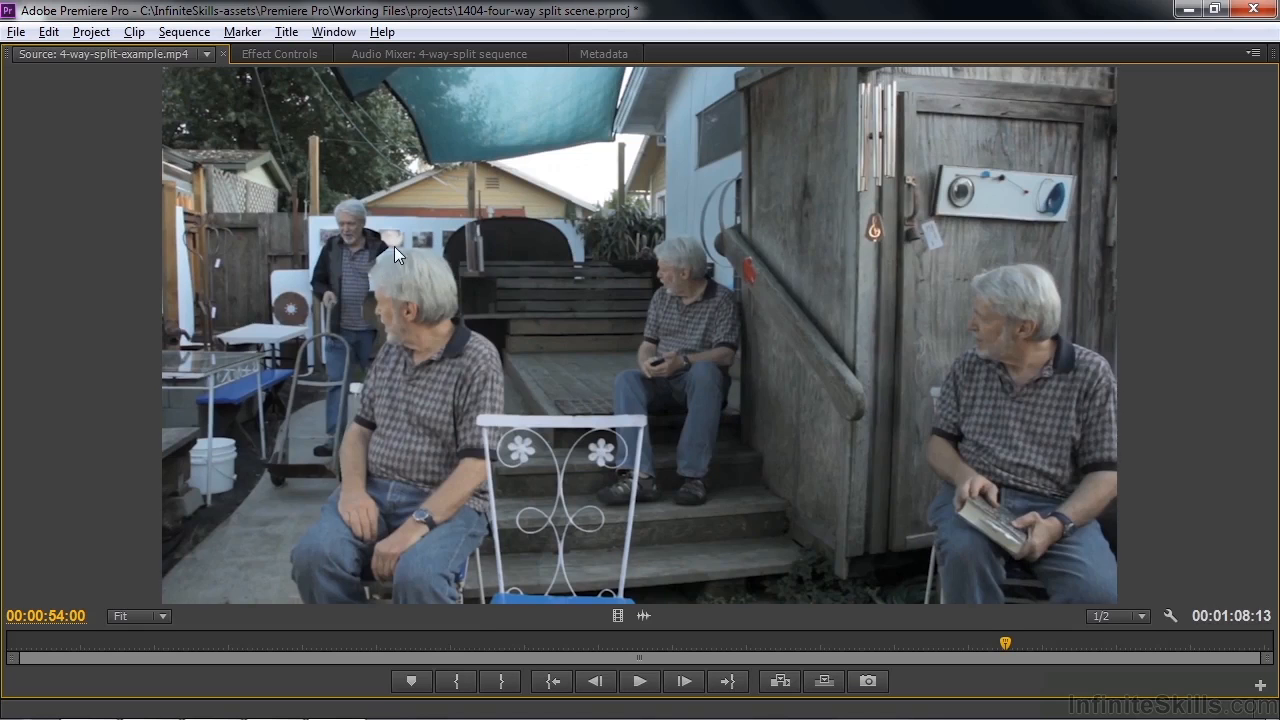
mouse_move(997, 637)
mouse_down()
mouse_move(1026, 648)
mouse_move(1011, 640)
mouse_up()
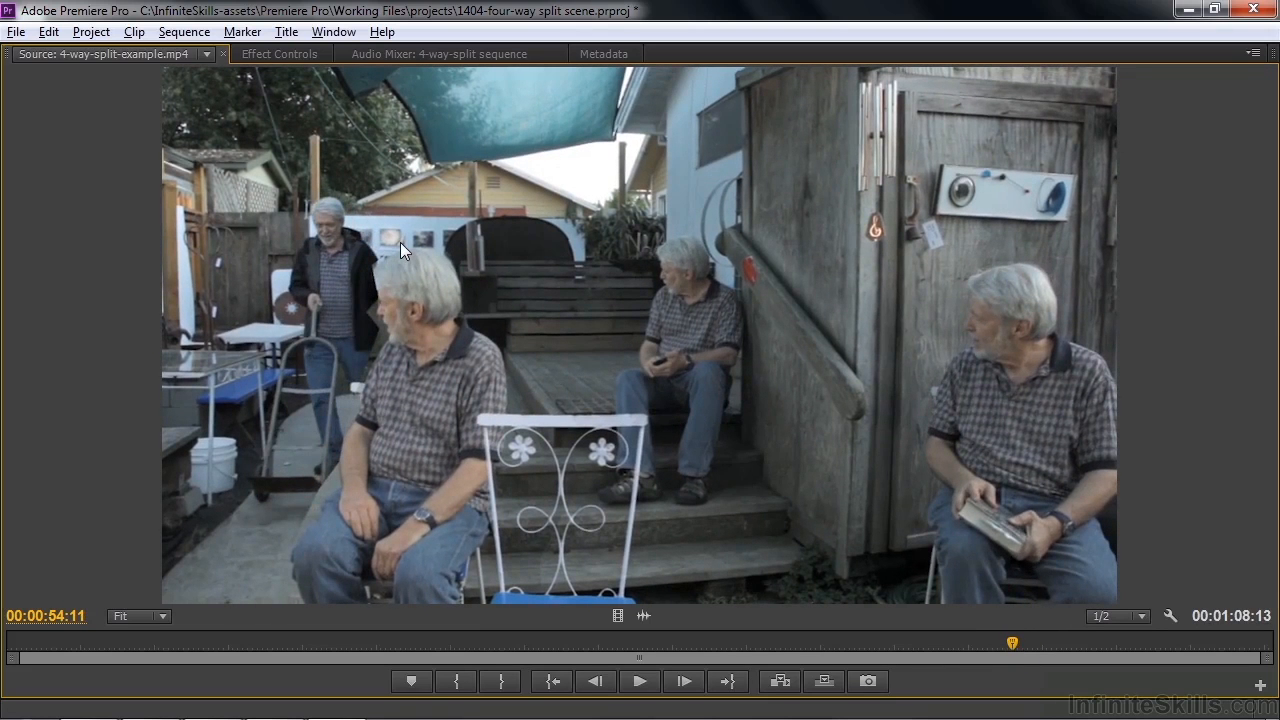
drag(1010, 641, 1026, 647)
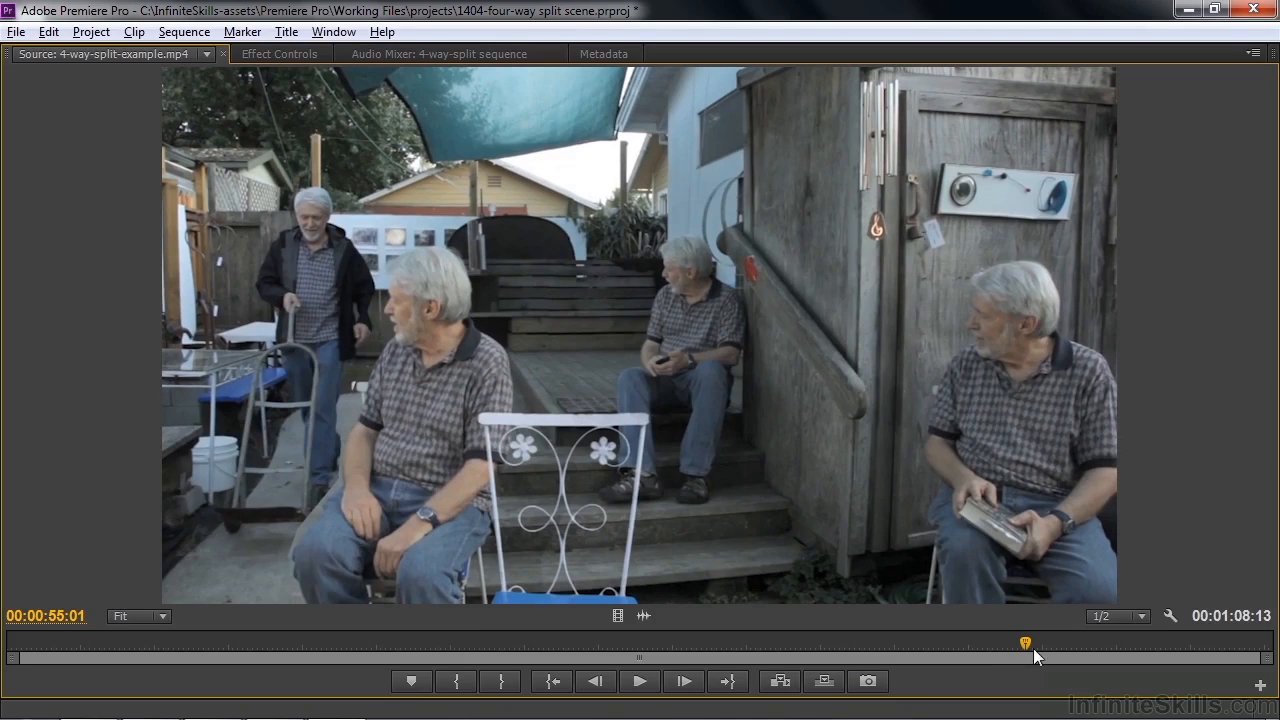
drag(1028, 642, 985, 658)
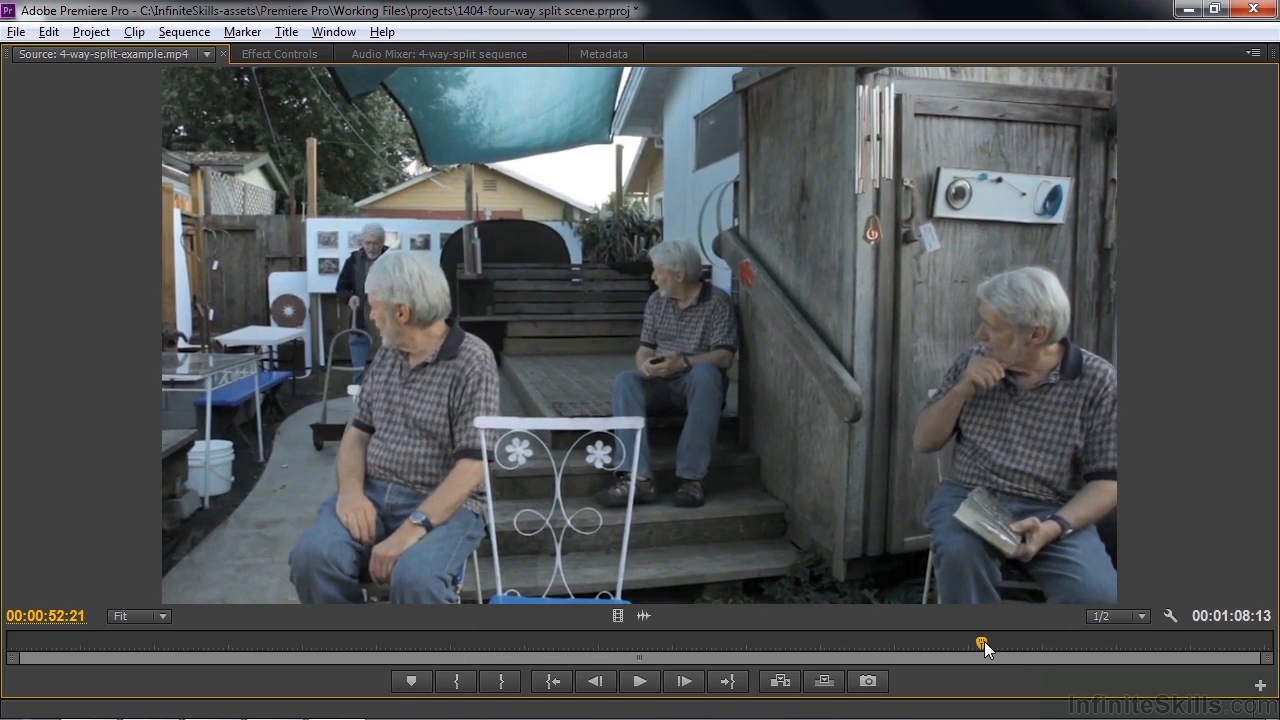
drag(984, 641, 1063, 651)
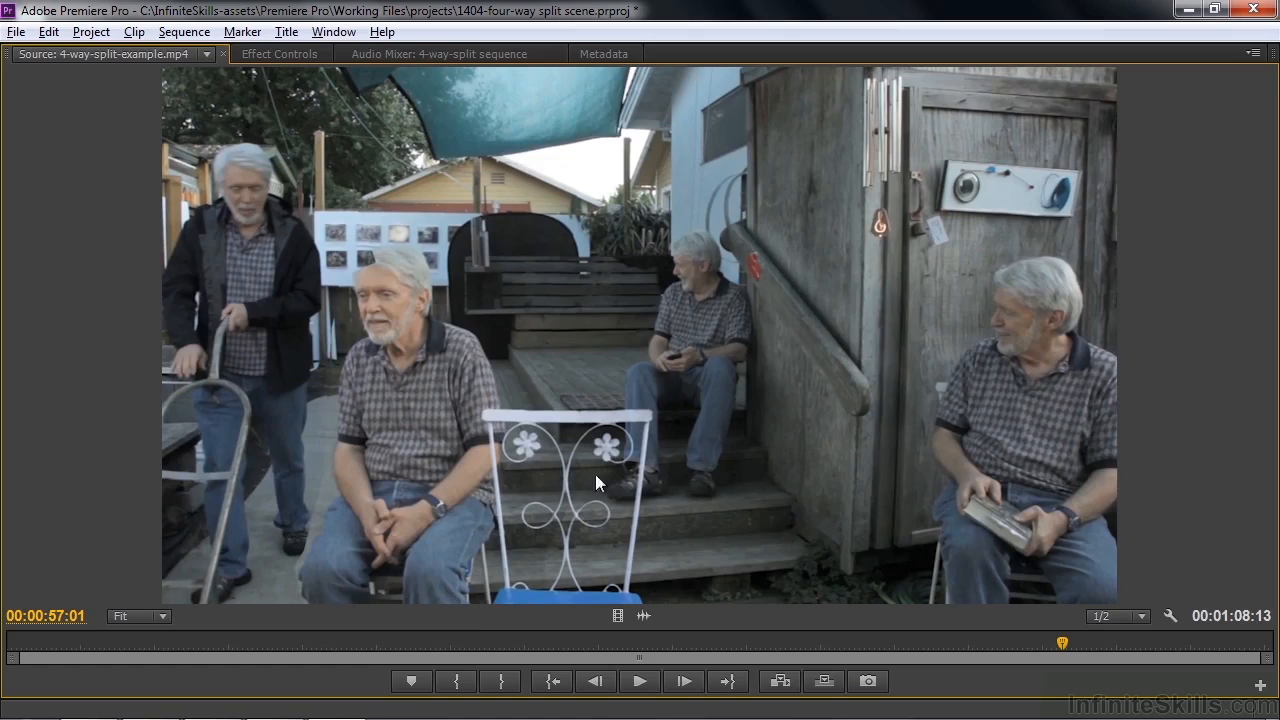
drag(1062, 641, 1057, 642)
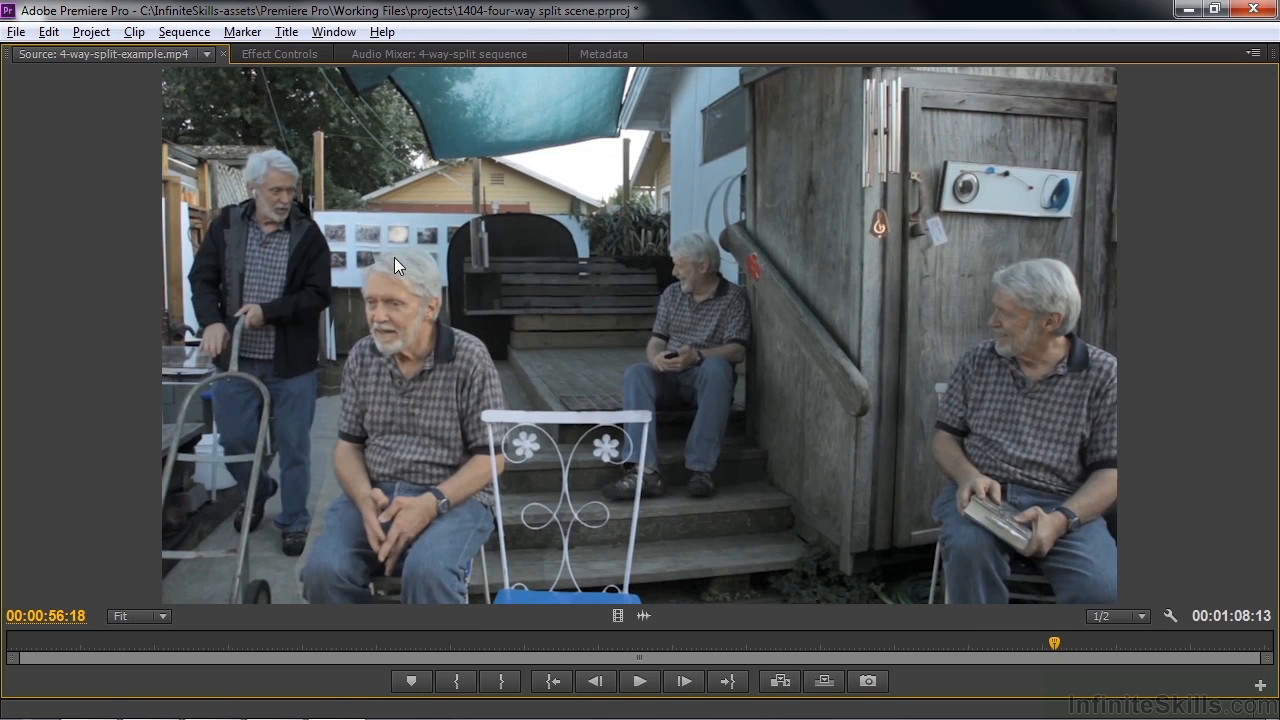
key(grave)
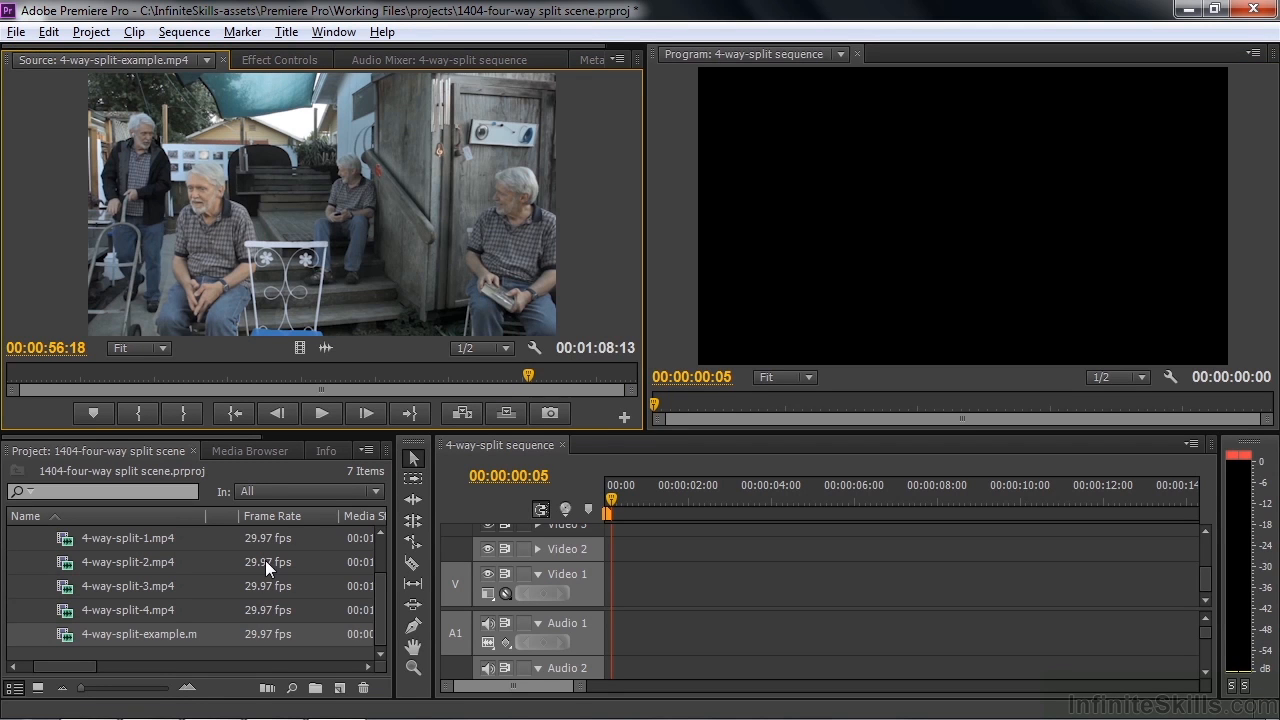
Step: Place 4-way-split-1.mp4 at the start of Video 1 and add a sequence marker at its audio spike at 00:00:07:18
drag(64, 538, 700, 600)
drag(618, 500, 921, 546)
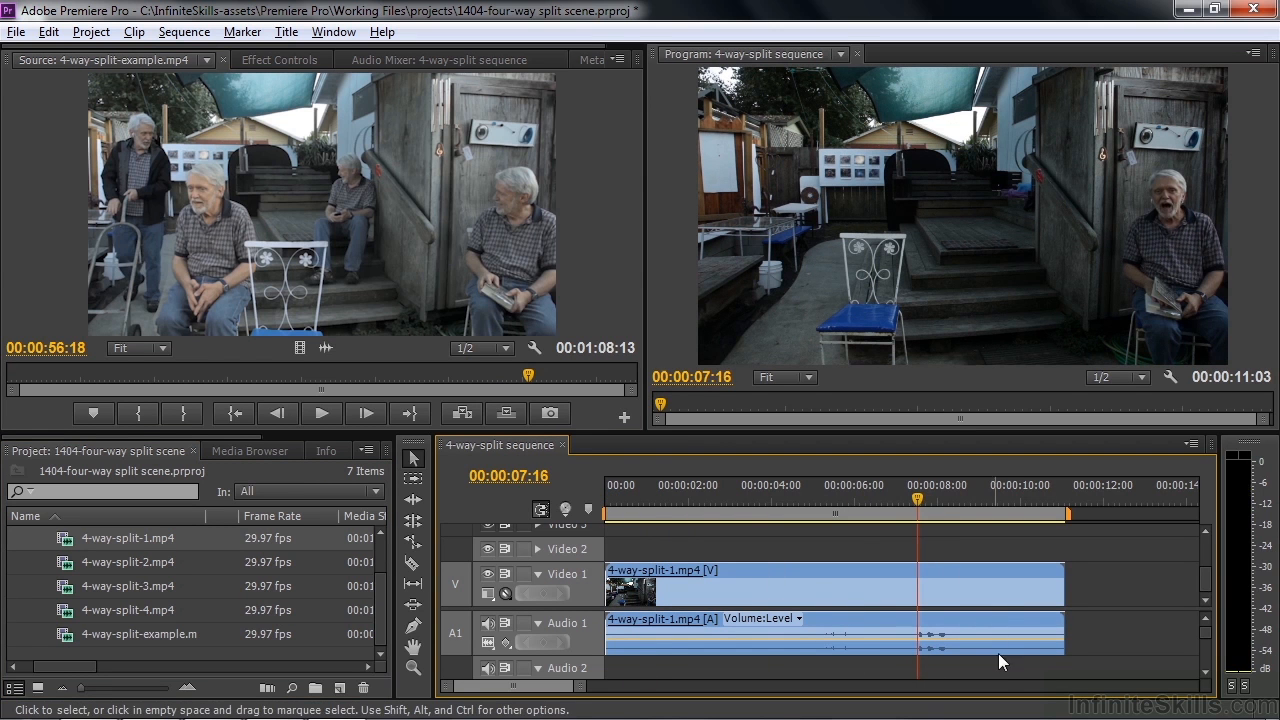
key(space)
click(958, 490)
drag(957, 495, 922, 503)
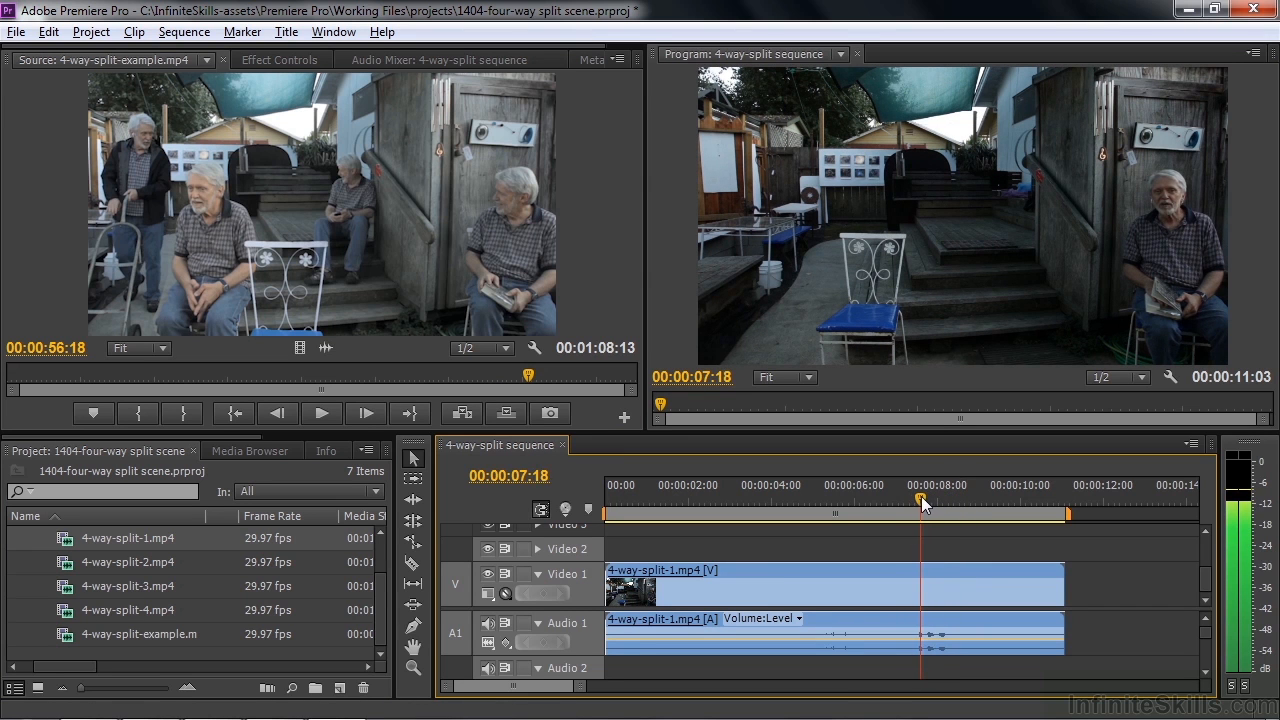
click(587, 509)
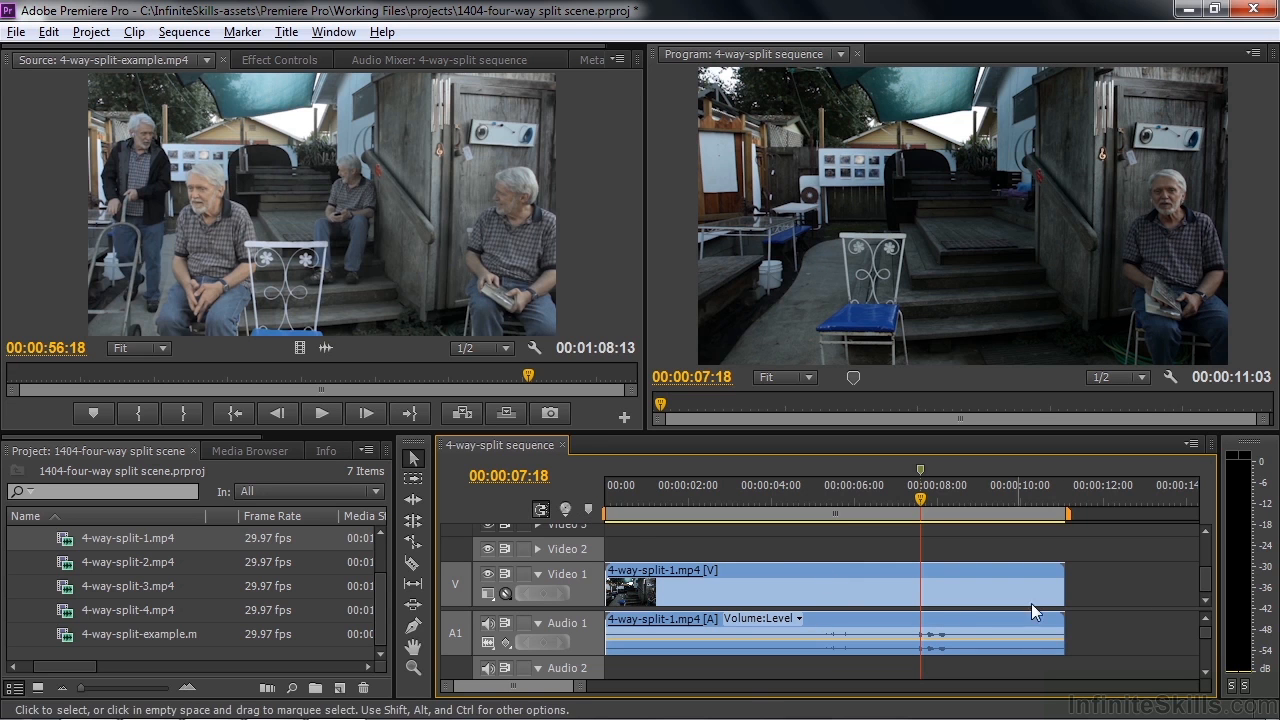
Step: Place 4-way-split-2.mp4 at the start of Video 2 and bring its waveform on Audio 2 into view
drag(1203, 607, 1203, 622)
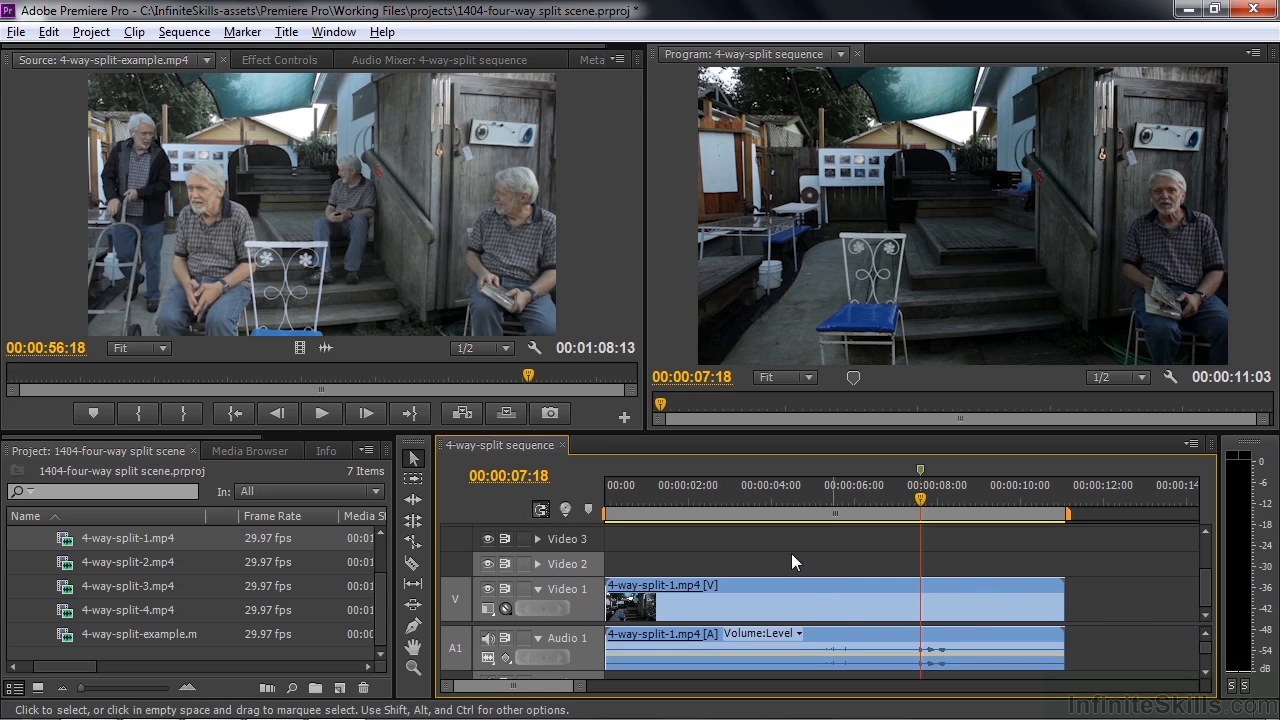
drag(73, 560, 618, 564)
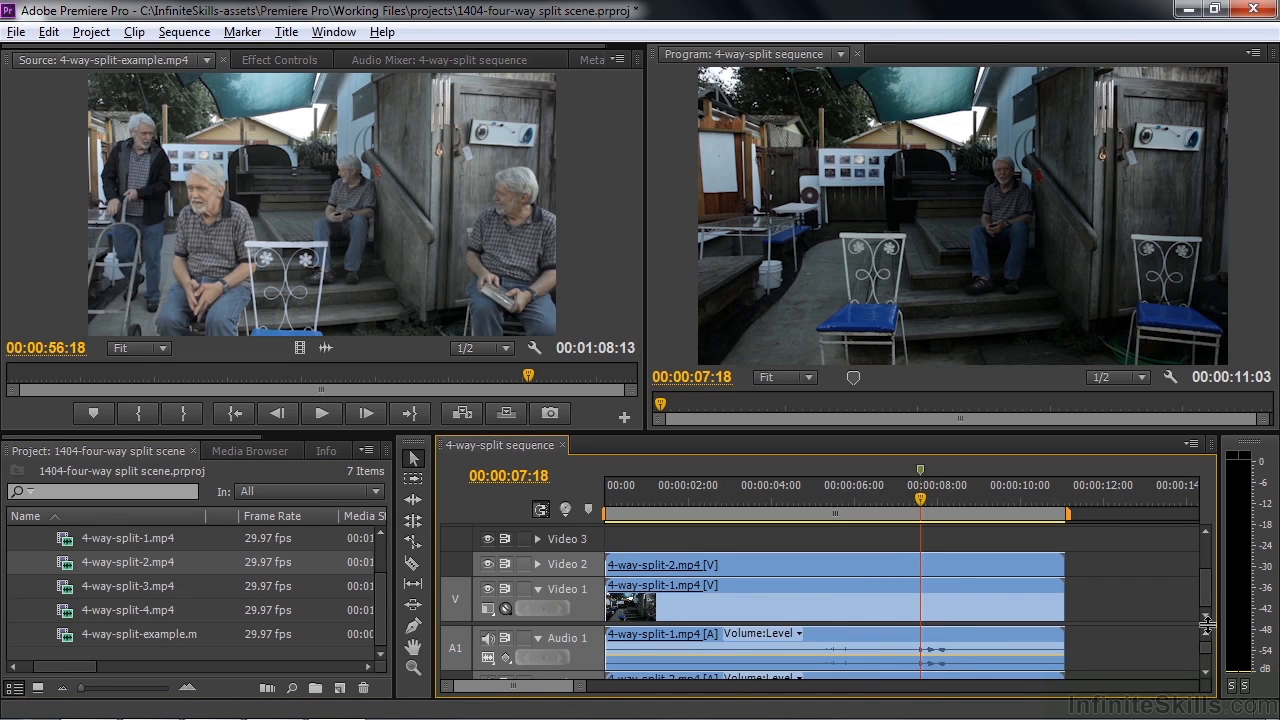
drag(1206, 622, 1206, 586)
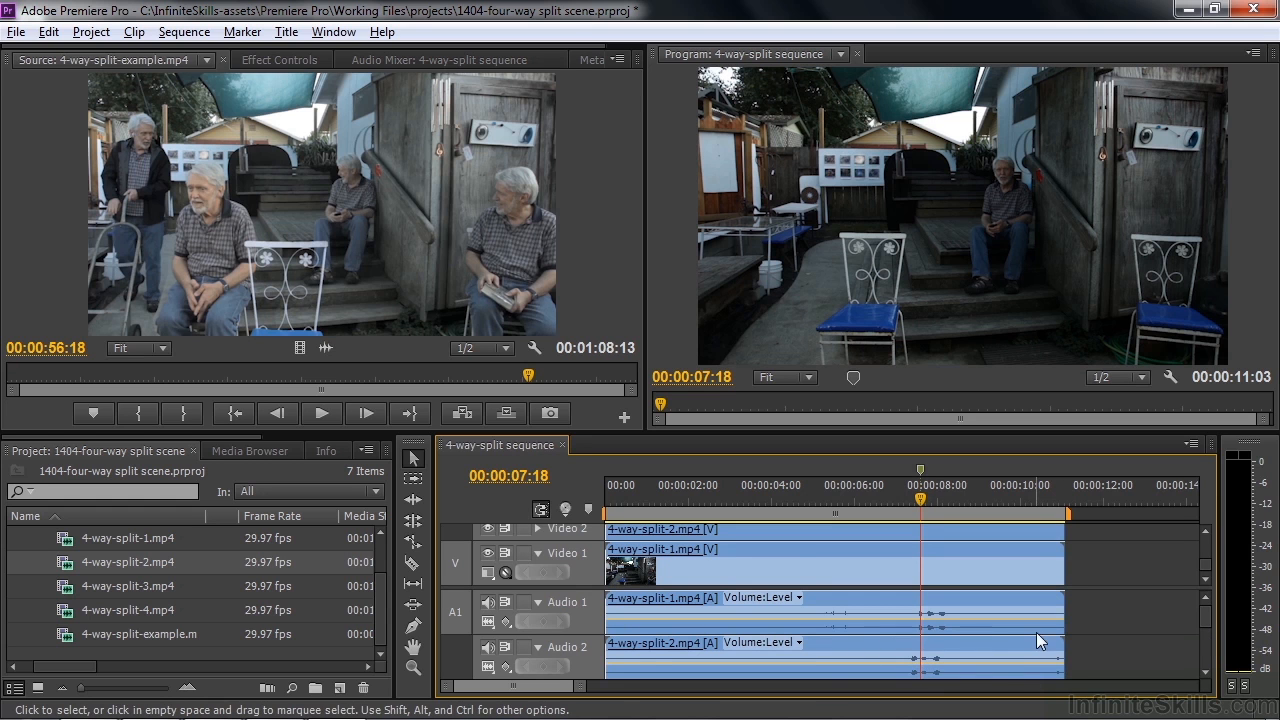
Step: Shift 4-way-split-2.mp4 to start at 00:00:00:05, nudging it frame by frame until its audio spike lines up with the sequence marker
click(866, 644)
drag(866, 645, 881, 652)
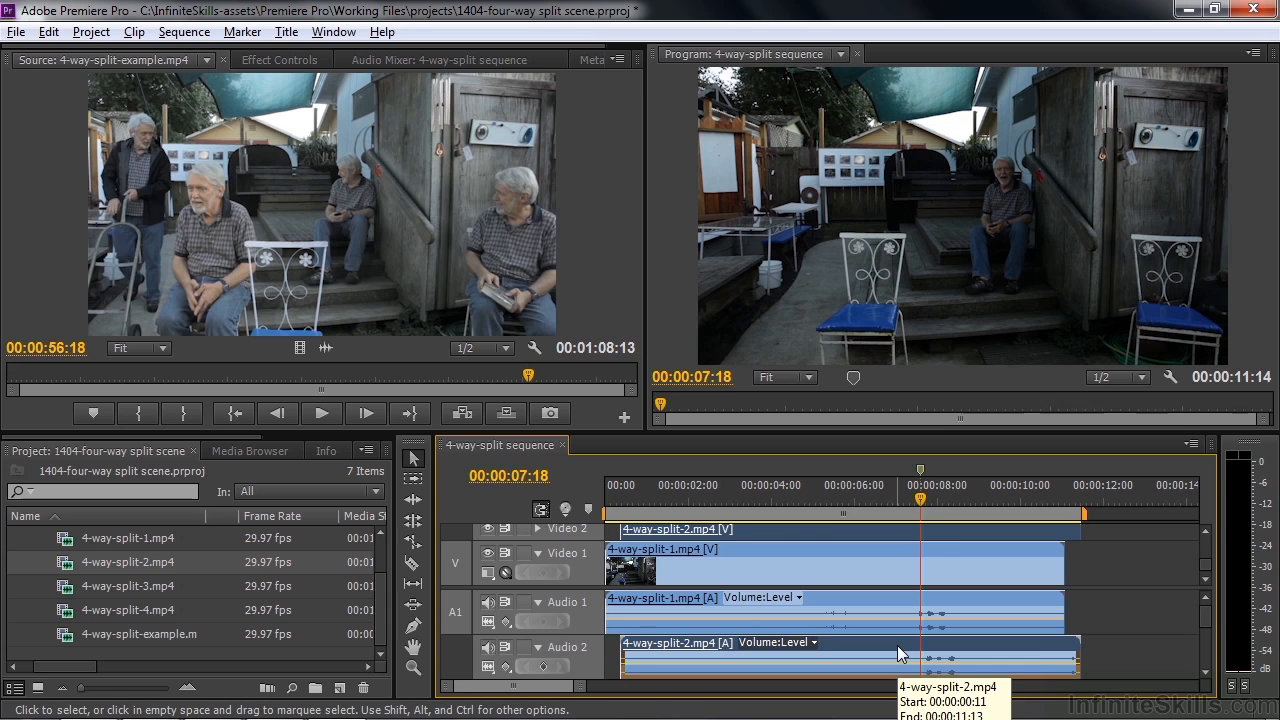
key(alt)
key(alt+Left)
key(alt+Left)
key(alt+Left)
key(alt+Left)
key(alt+Left)
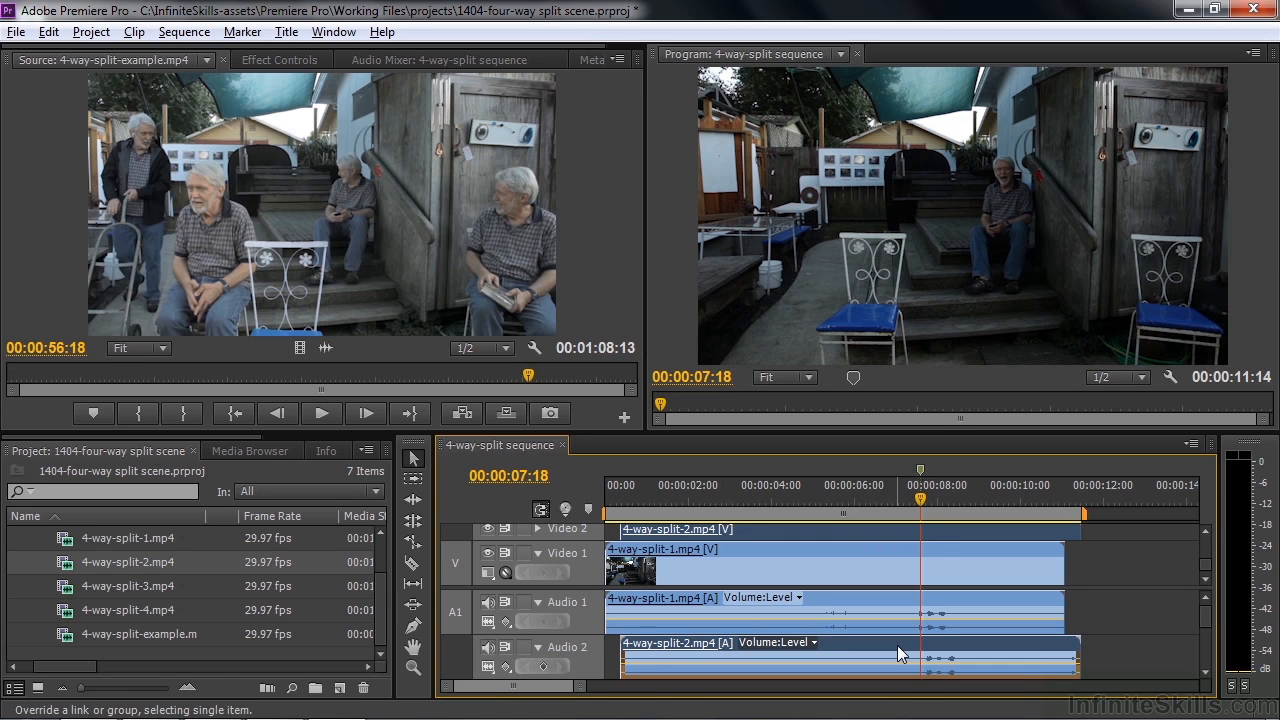
key(alt+Left)
key(alt+Right)
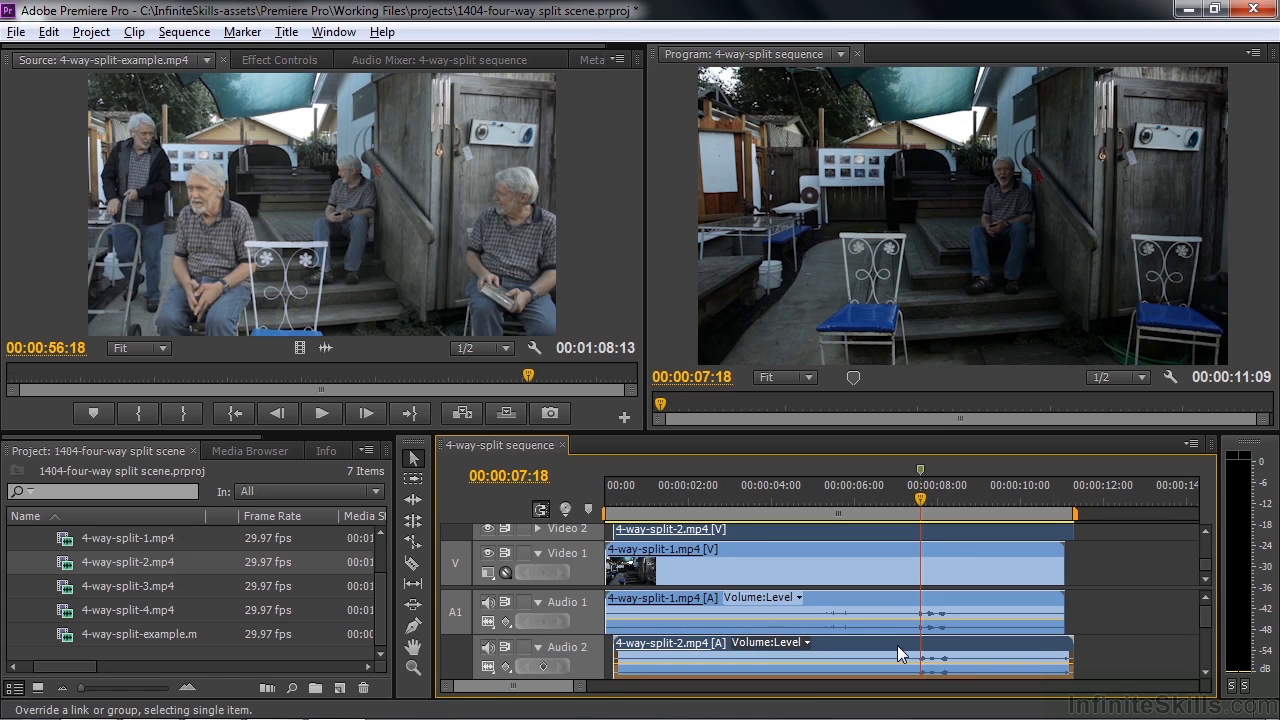
key(alt+Left)
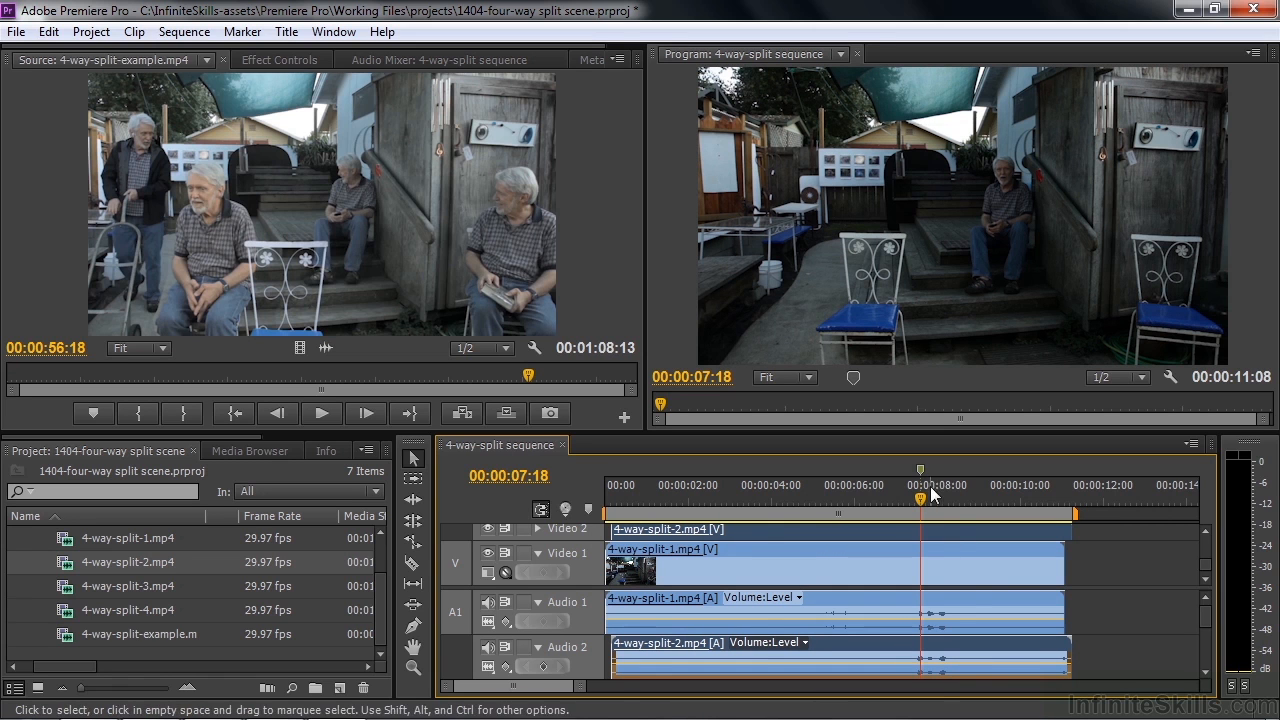
Step: Collapse the Audio 1 and Audio 2 tracks and bring the empty upper video tracks into view
click(537, 602)
click(539, 625)
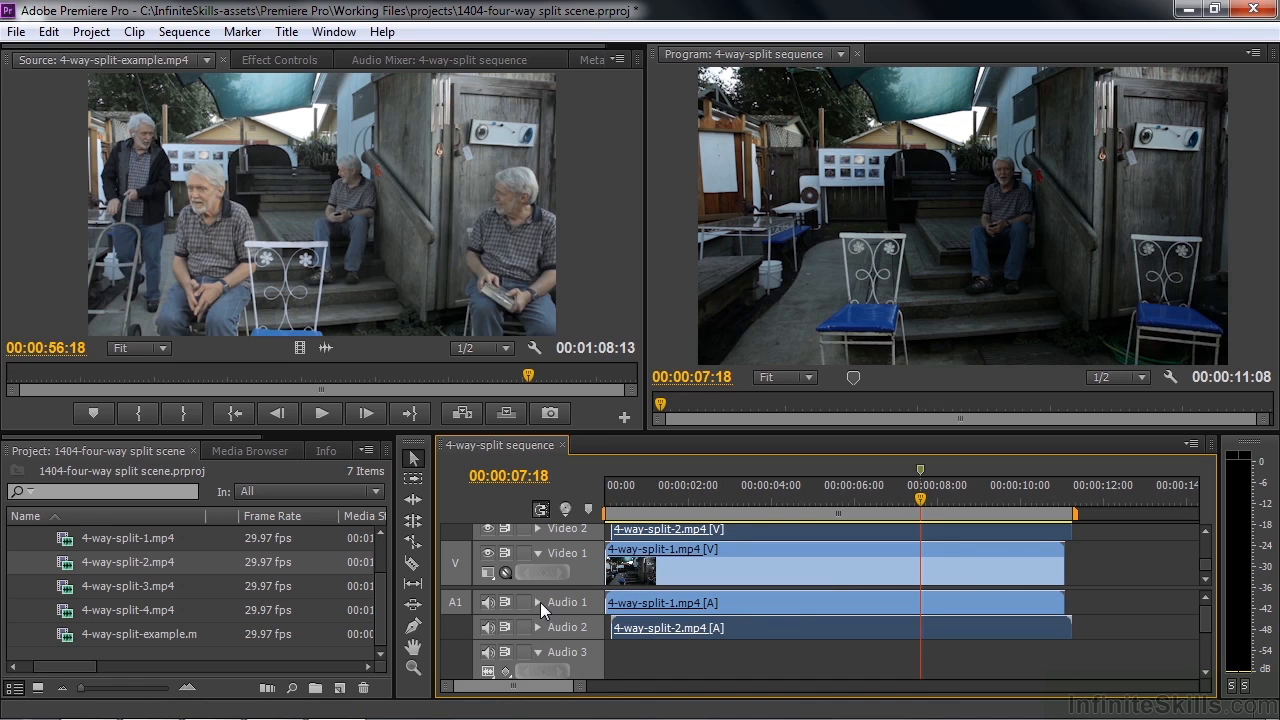
click(538, 626)
click(538, 626)
drag(1204, 585, 1209, 640)
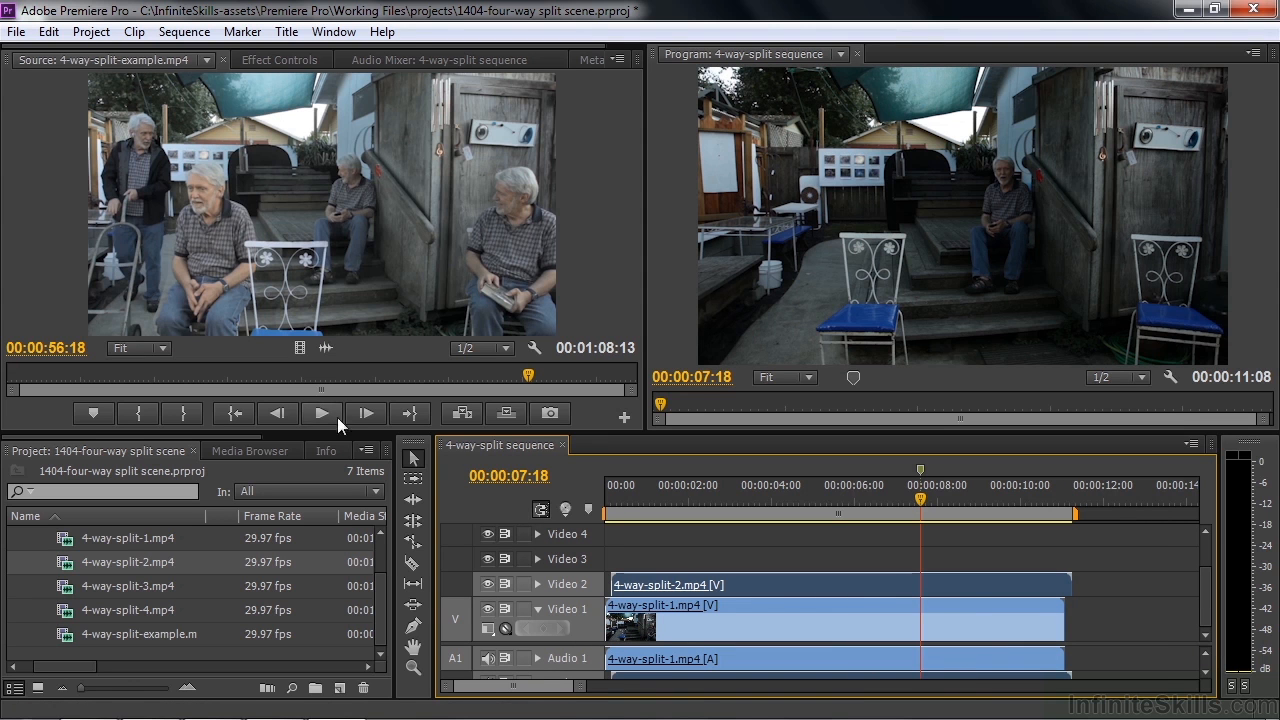
Step: Apply the Eight-Point Garbage Matte keying effect to 4-way-split-2.mp4 on Video 2 and display its matte handles over the picture
drag(230, 437, 316, 439)
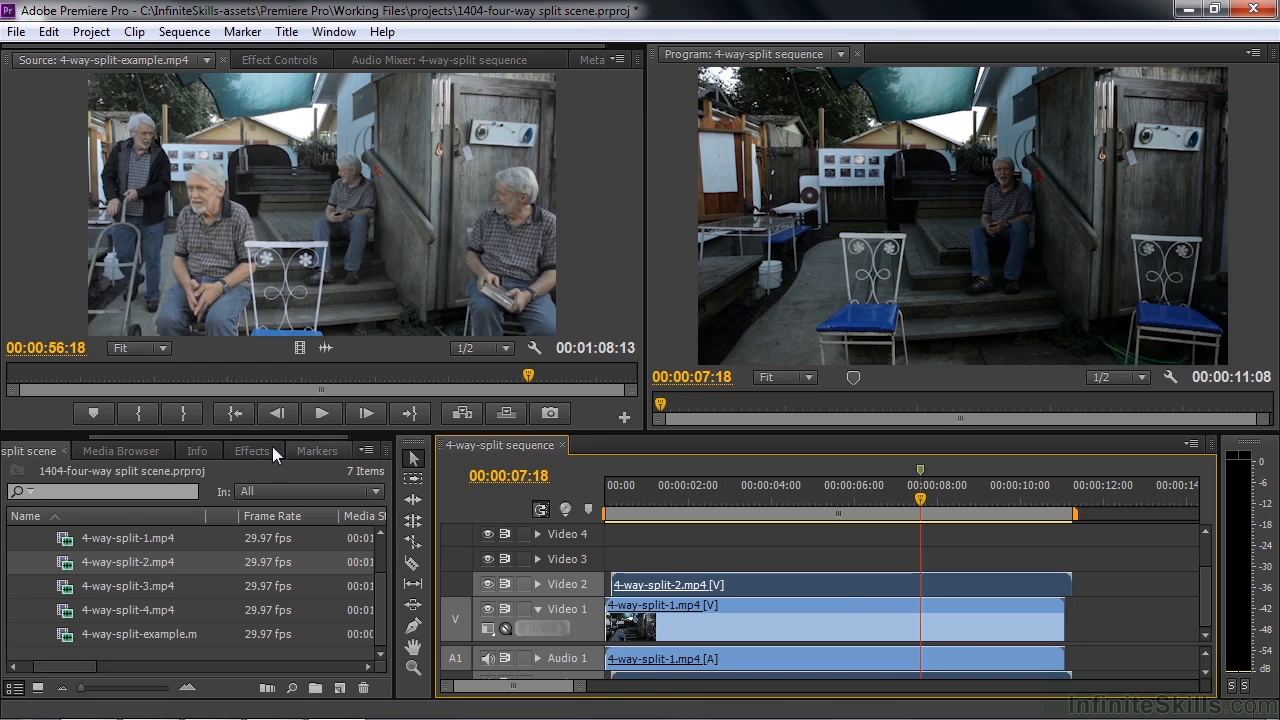
click(243, 451)
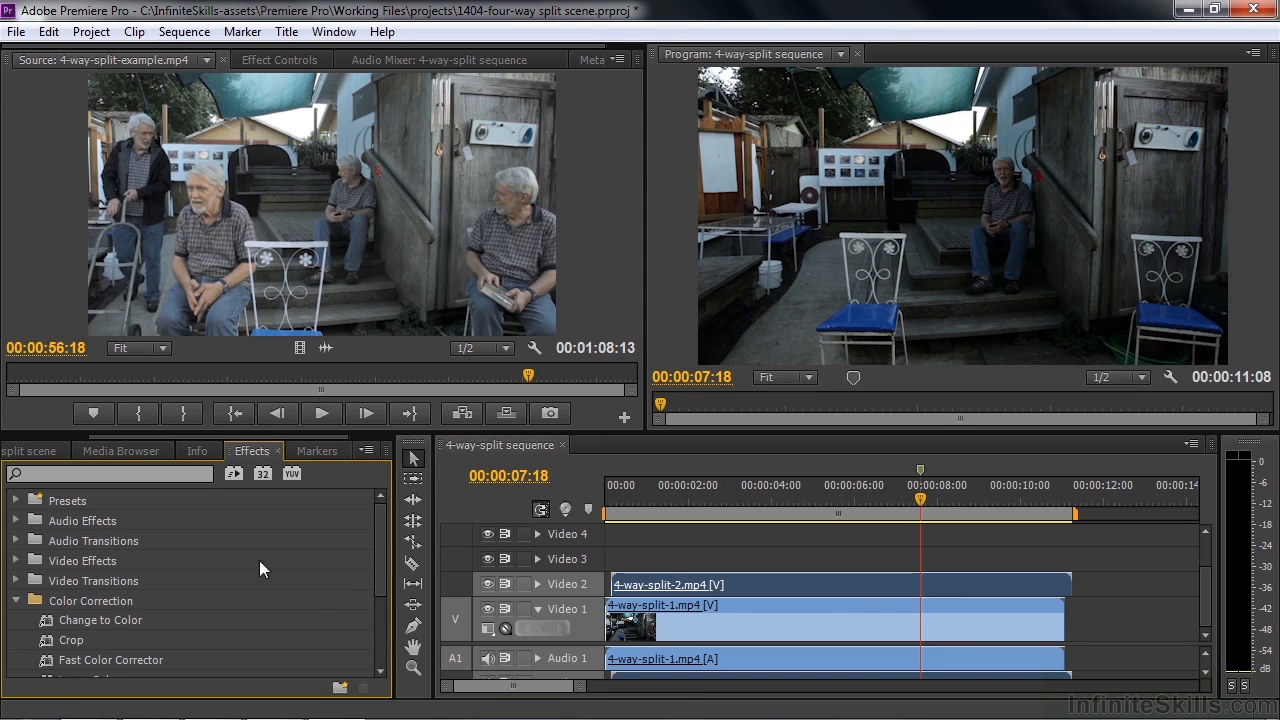
double_click(50, 558)
drag(375, 524, 375, 561)
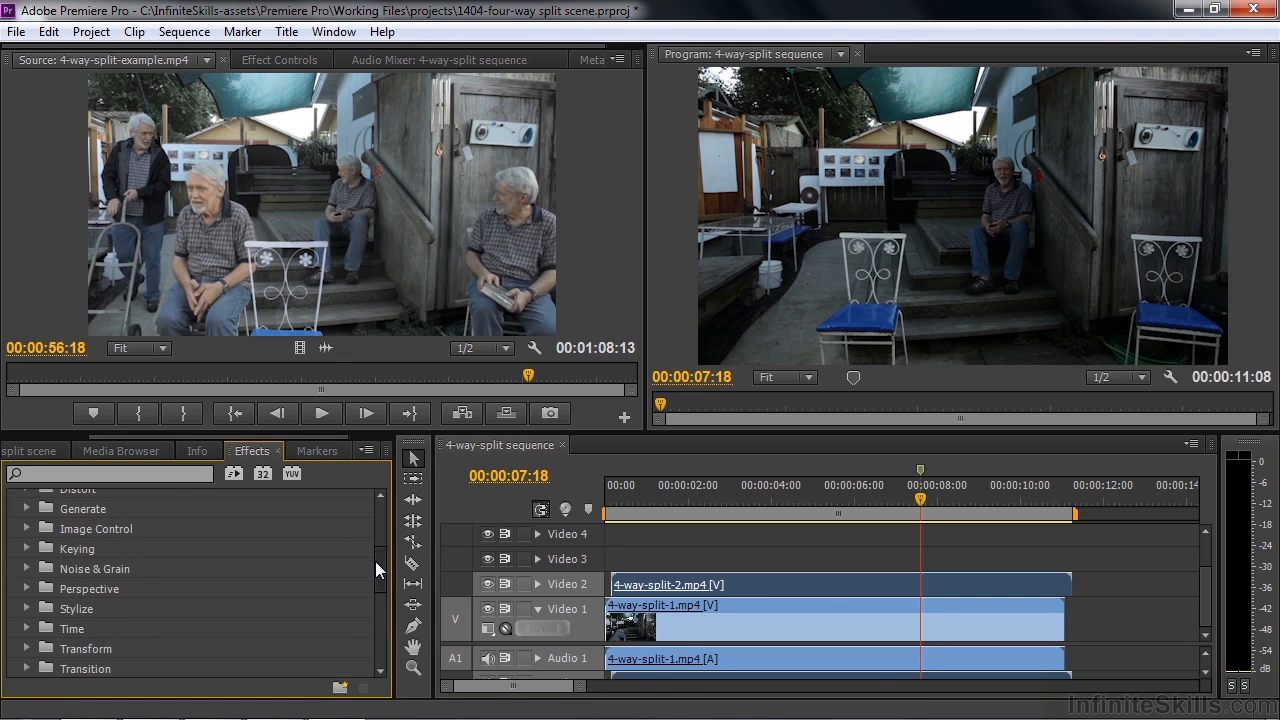
click(33, 546)
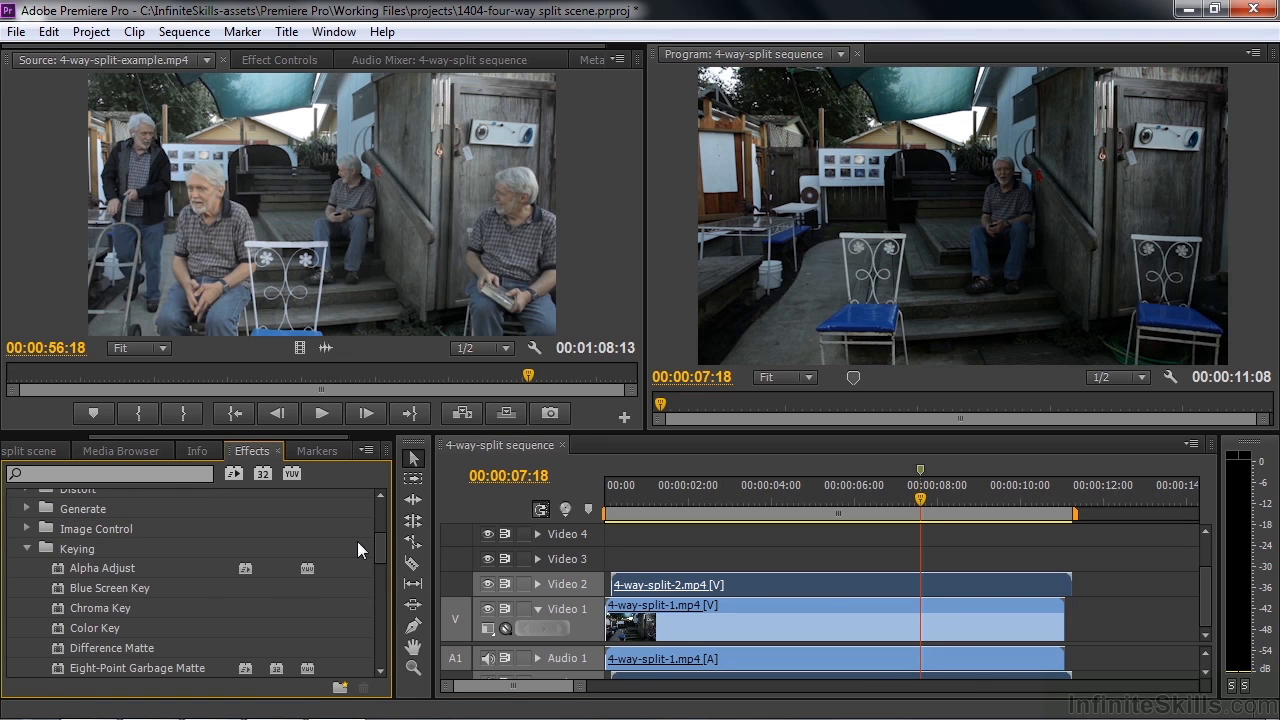
drag(381, 542, 381, 563)
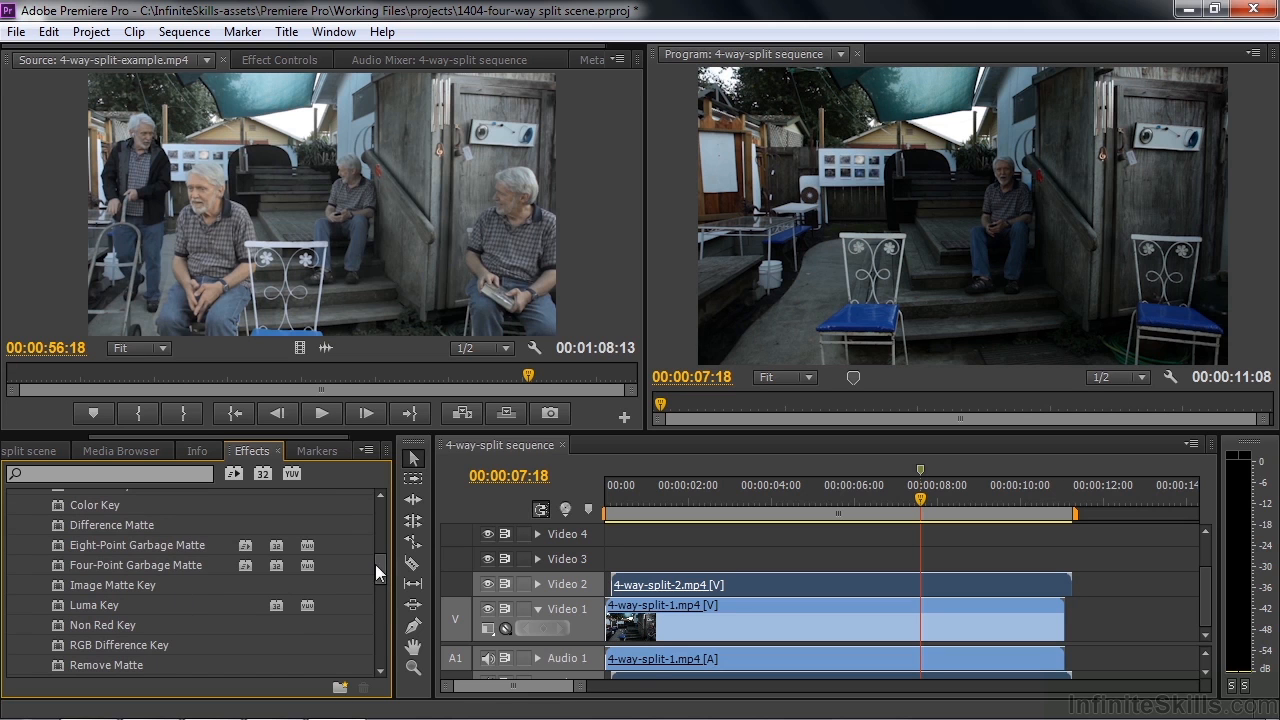
drag(62, 546, 773, 583)
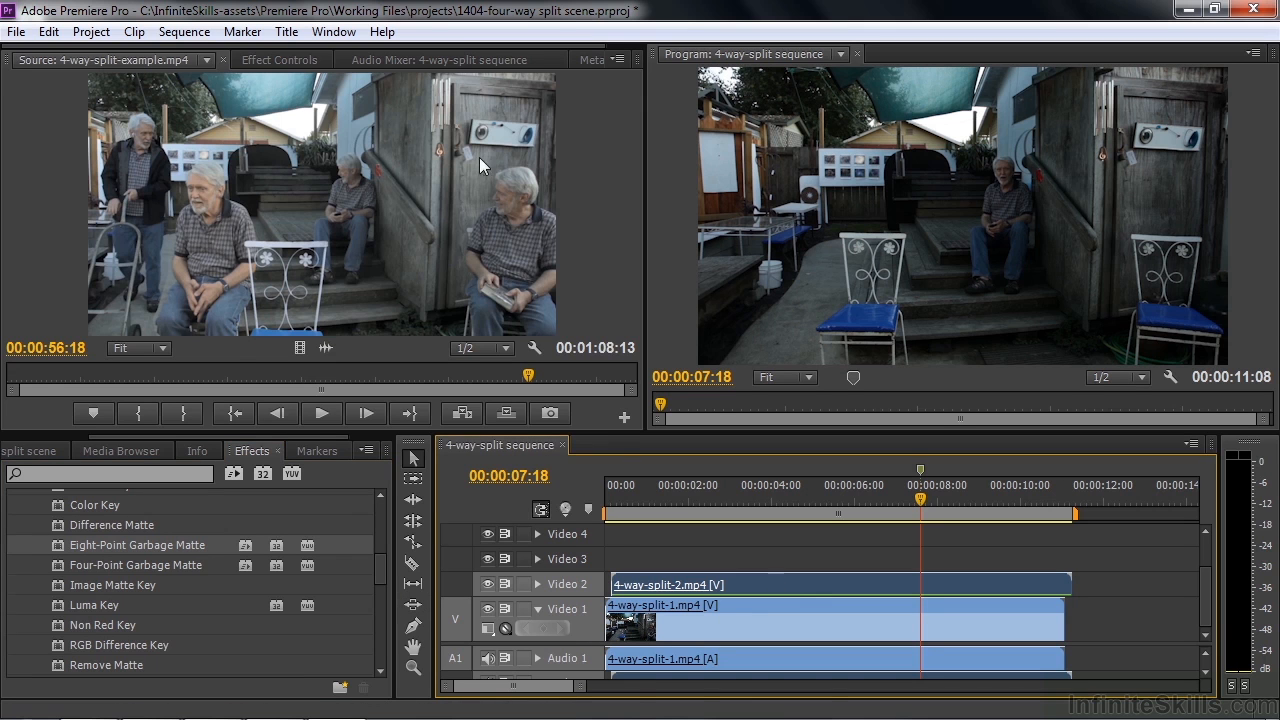
click(279, 61)
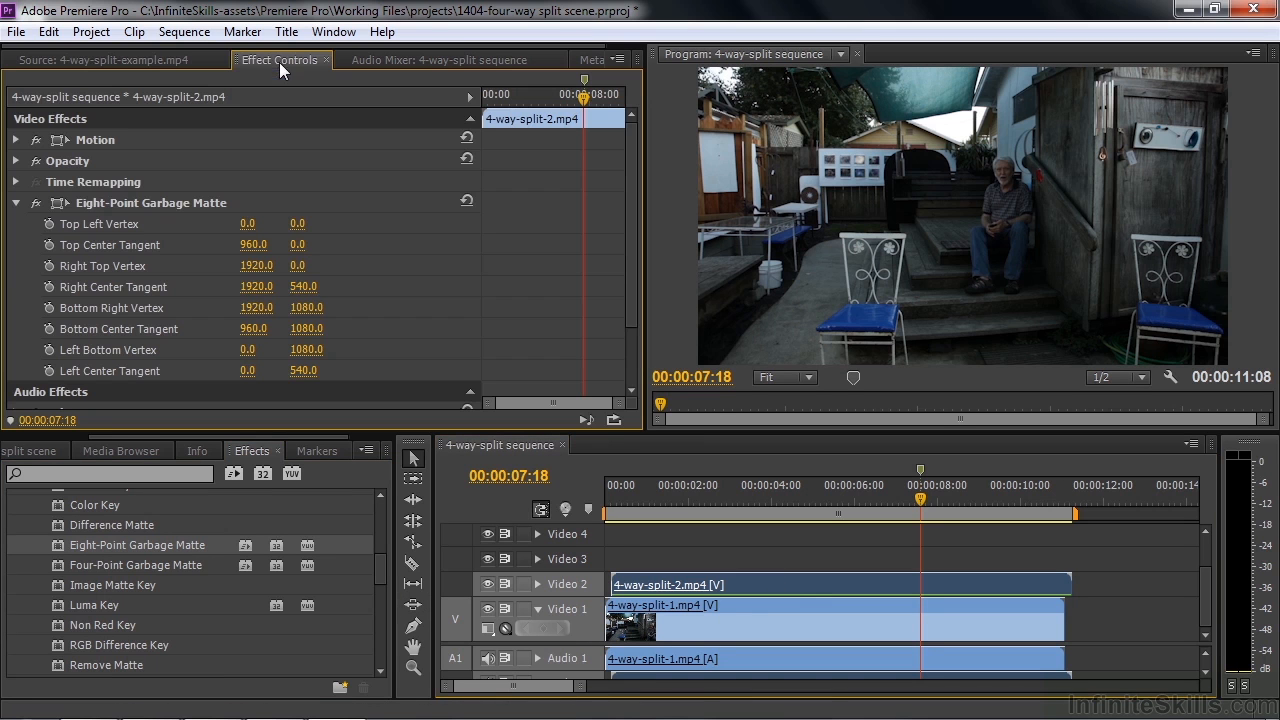
click(62, 203)
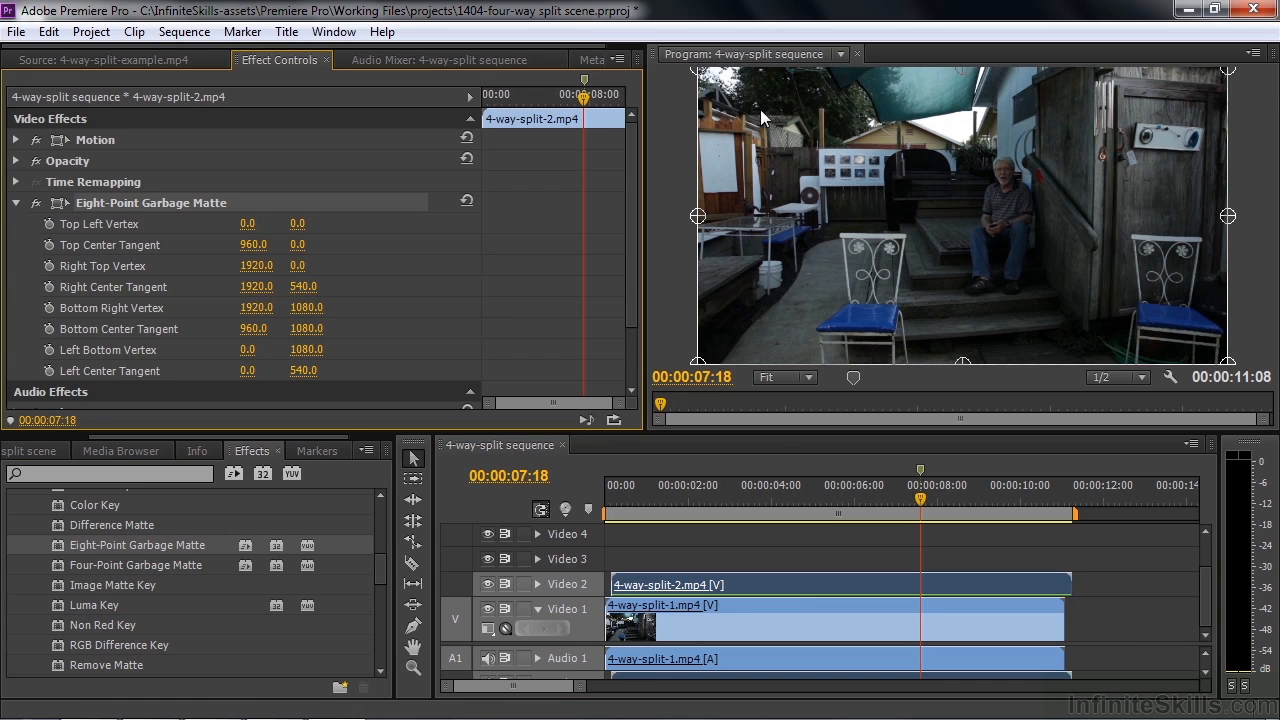
Step: Toggle Video 2 to compare layers, and move the matte's right-edge points in to about x 1440 to expose the right chair area of Video 1
click(491, 582)
click(491, 582)
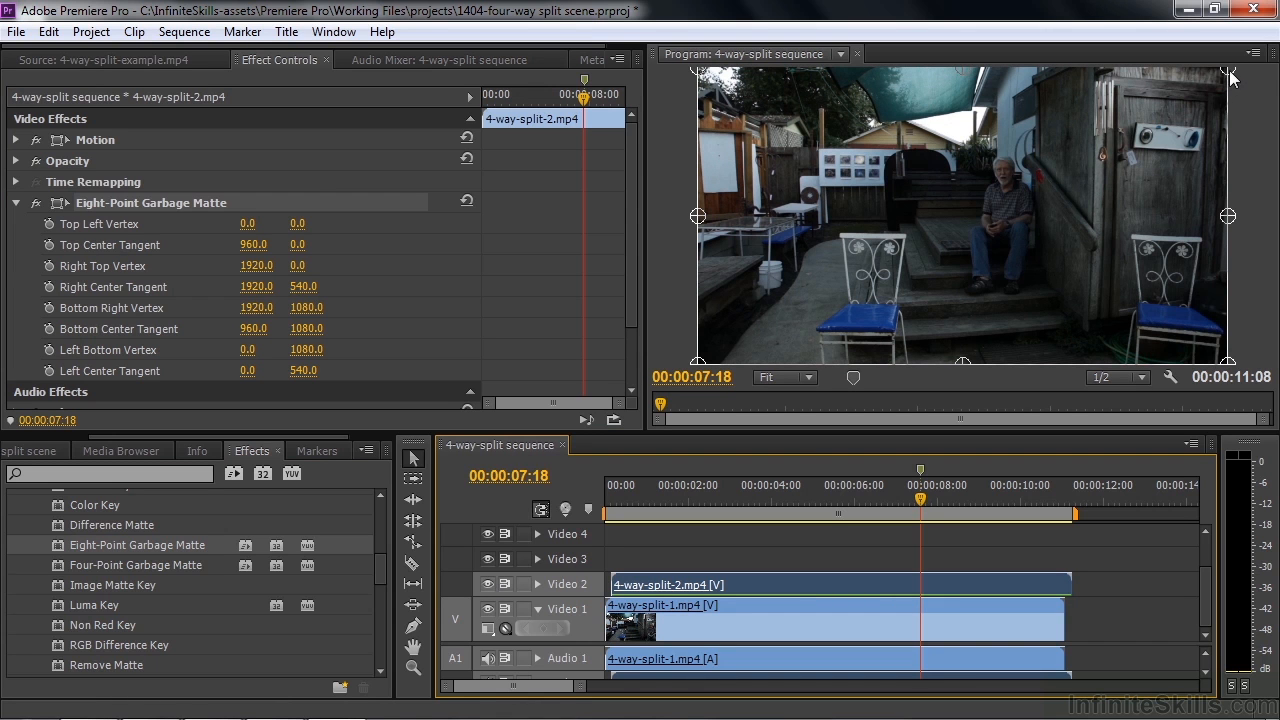
drag(1230, 73, 1098, 68)
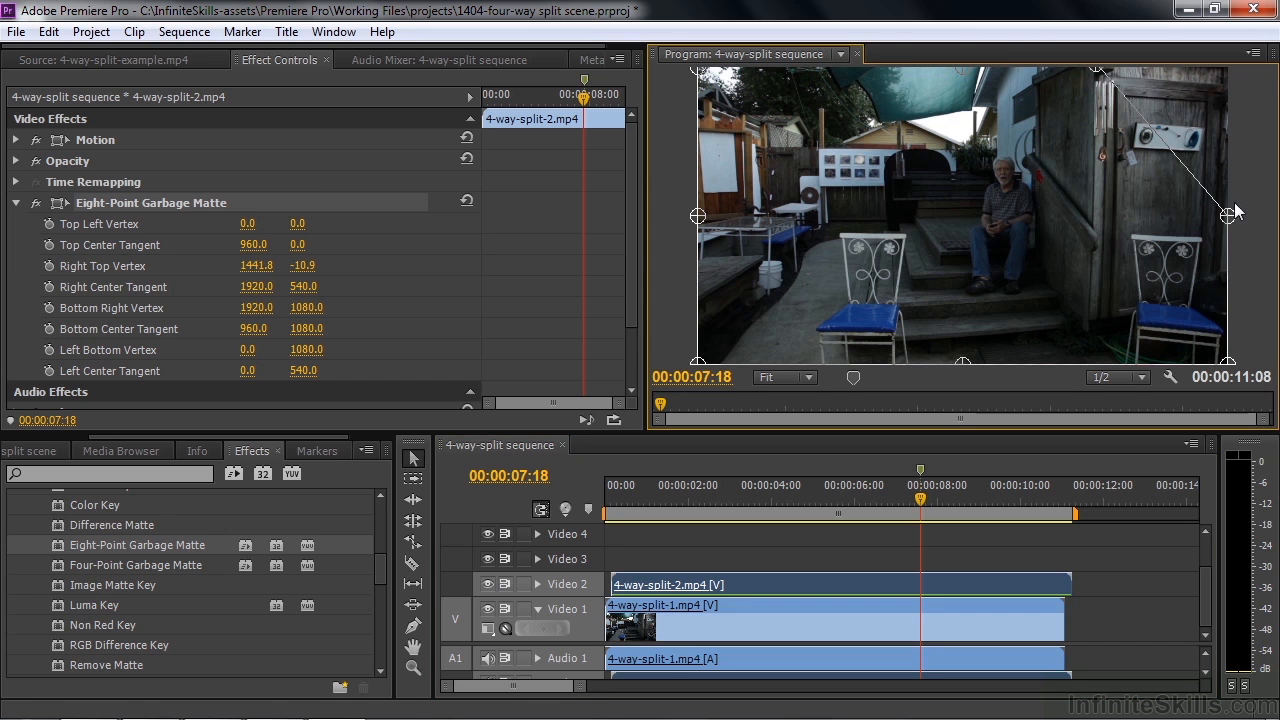
drag(1229, 216, 1096, 230)
drag(1228, 362, 1090, 379)
drag(966, 364, 962, 372)
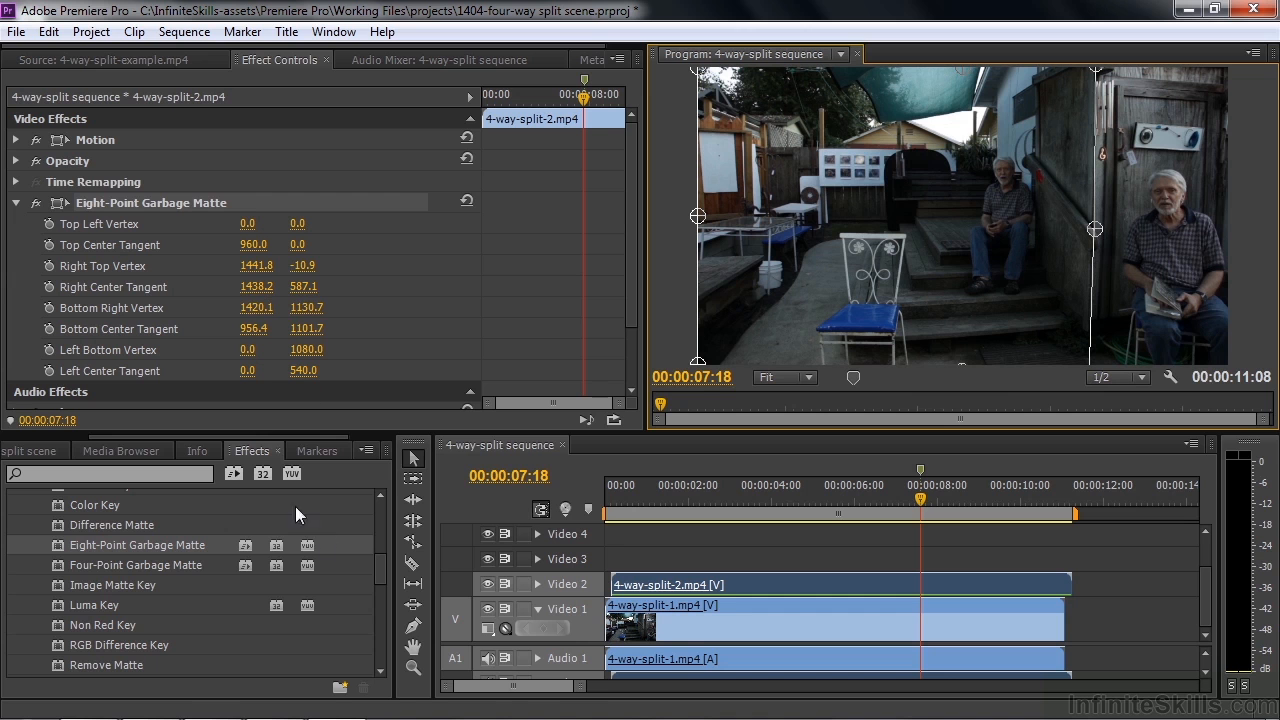
Step: Place 4-way-split-3.mp4 on Video 3, starting level with 4-way-split-2.mp4, and bring its waveform on Audio 3 into view
drag(123, 437, 8, 440)
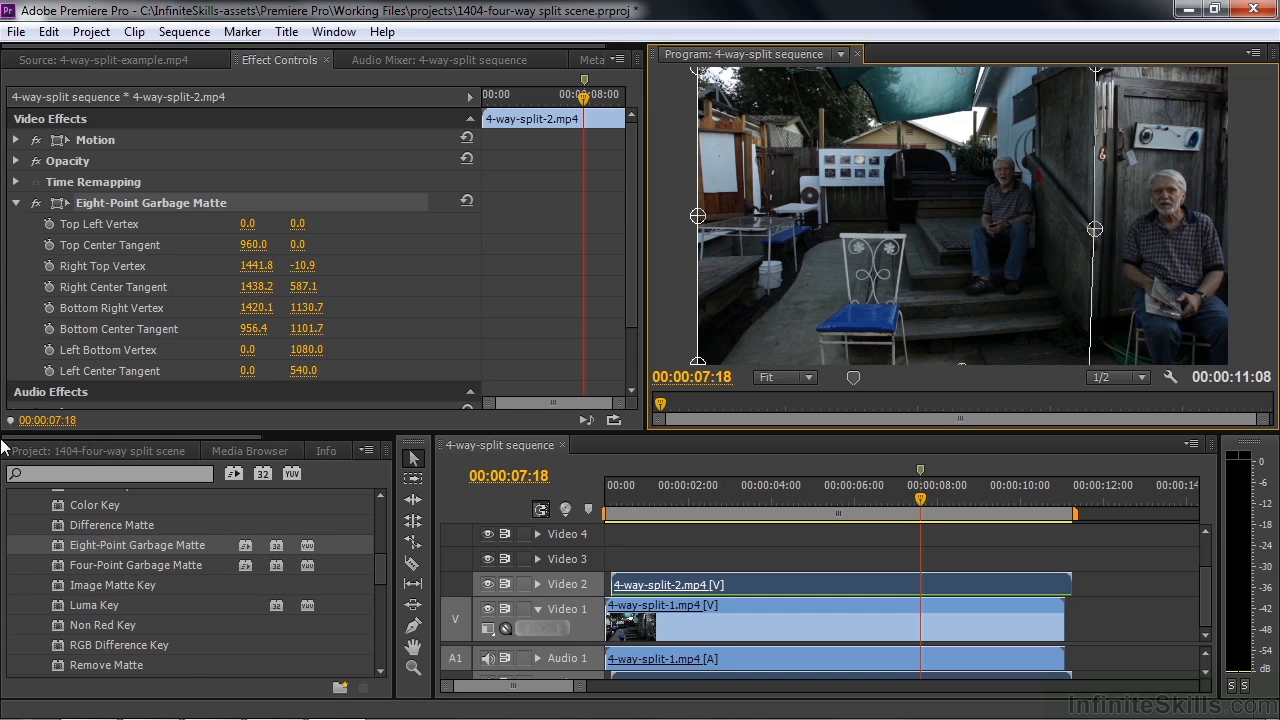
click(64, 455)
drag(80, 588, 613, 579)
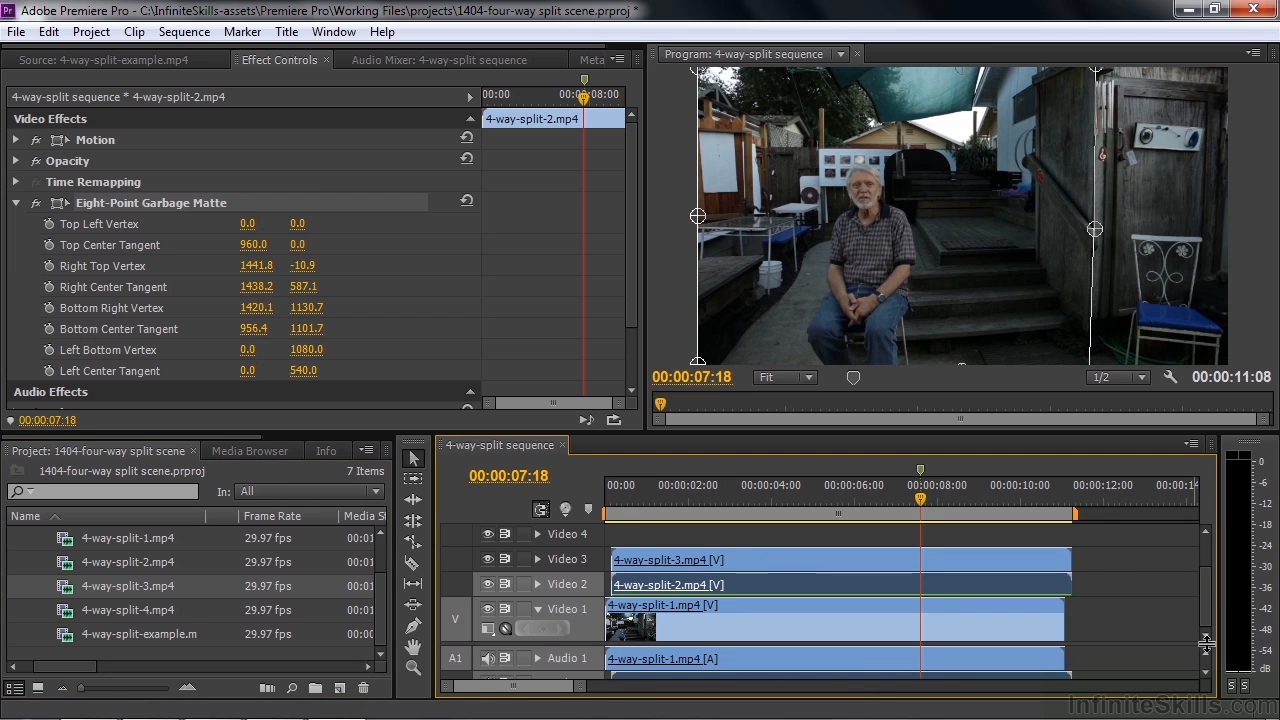
drag(1207, 605, 1208, 576)
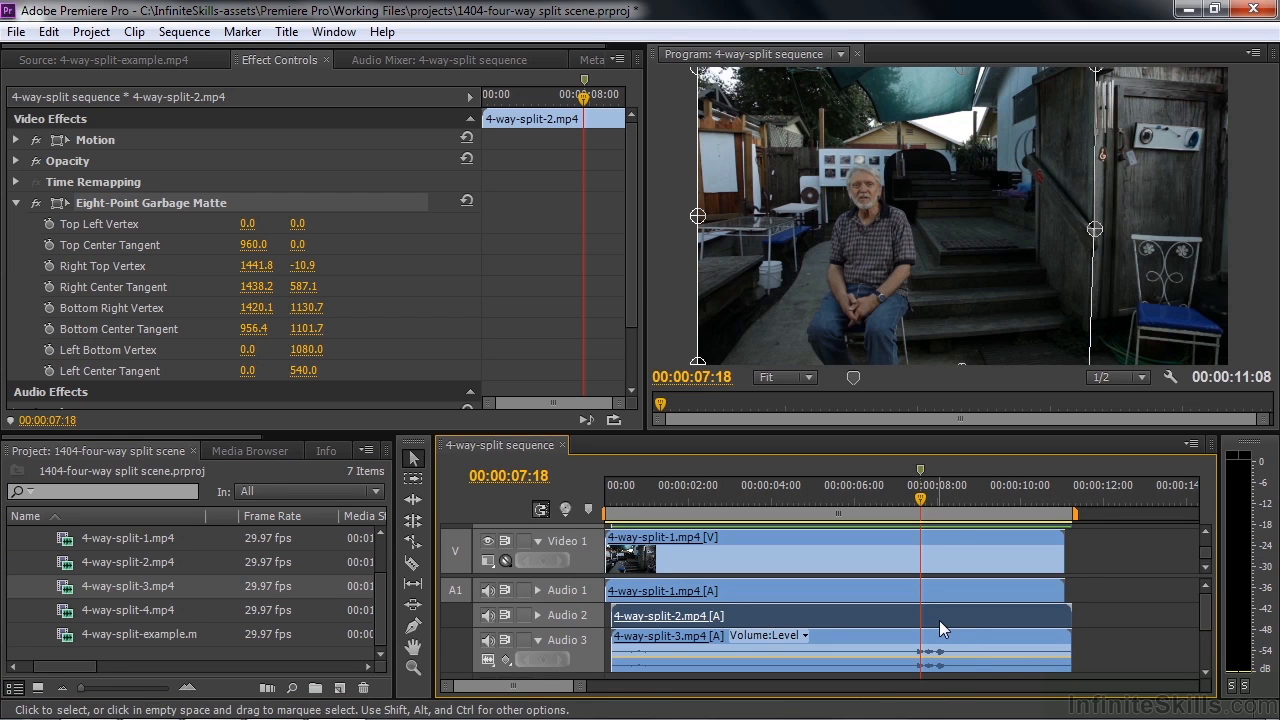
Step: Nudge 4-way-split-3.mp4 one frame later to match its audio spike to the marker and play back the sync
key(alt)
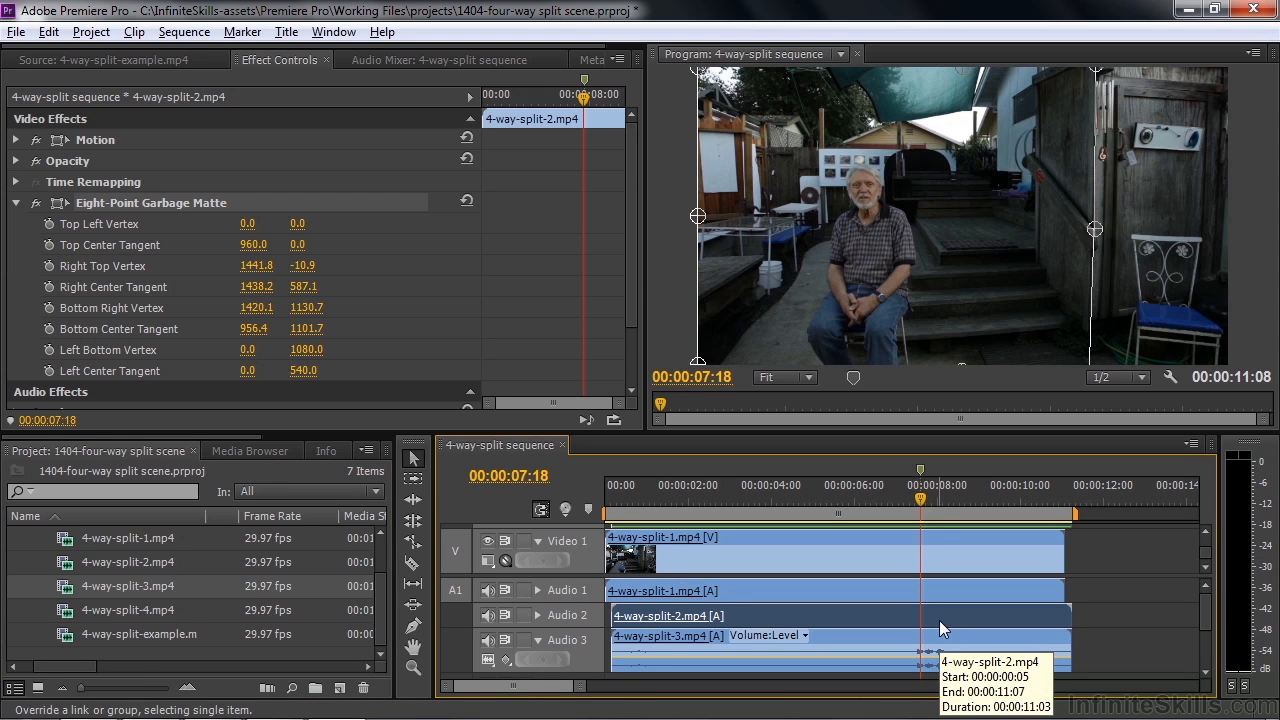
click(940, 636)
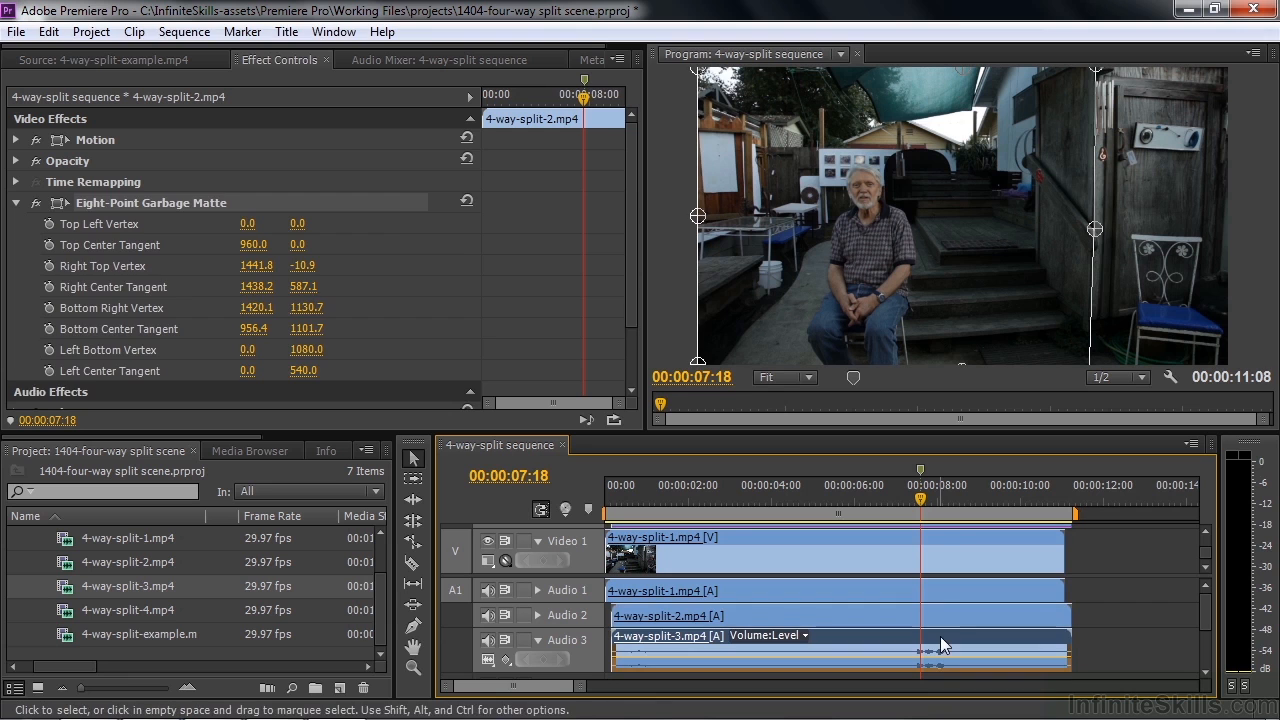
key(alt+Right)
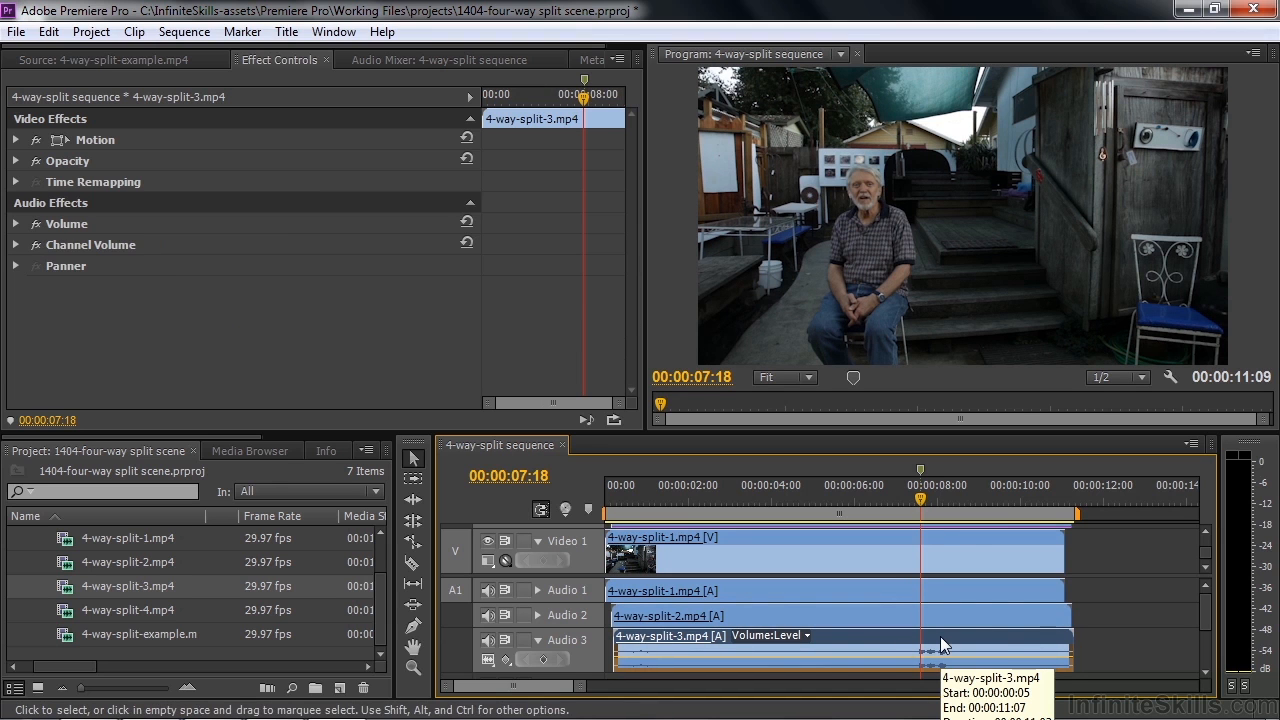
key(space)
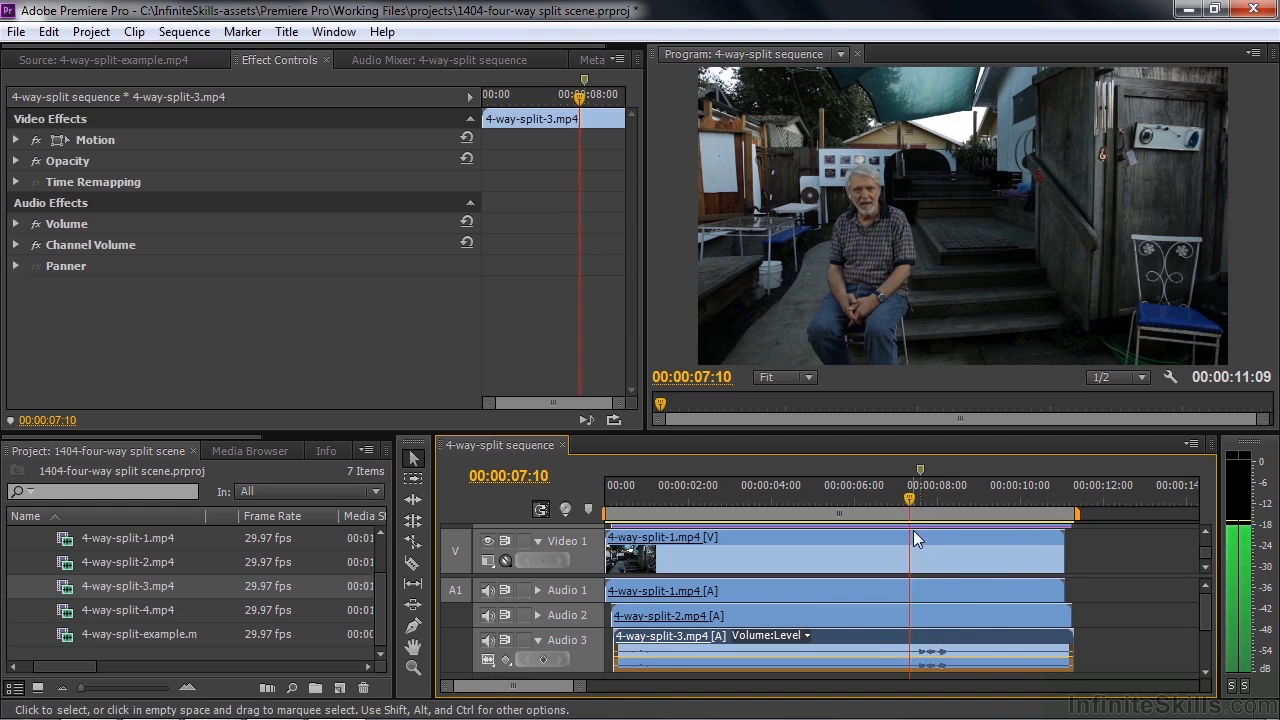
key(space)
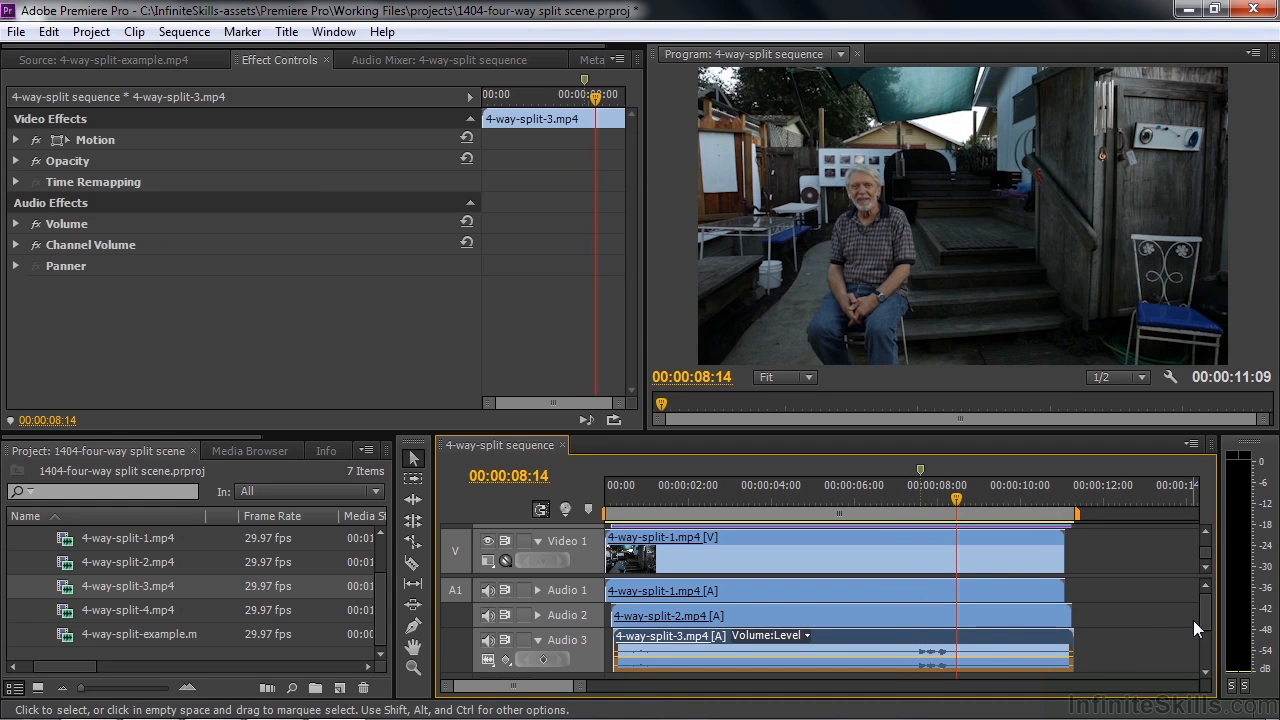
Step: Collapse Audio 3, and apply the Eight-Point Garbage Matte to 4-way-split-3.mp4 on Video 3 with its matte handles displayed
click(538, 641)
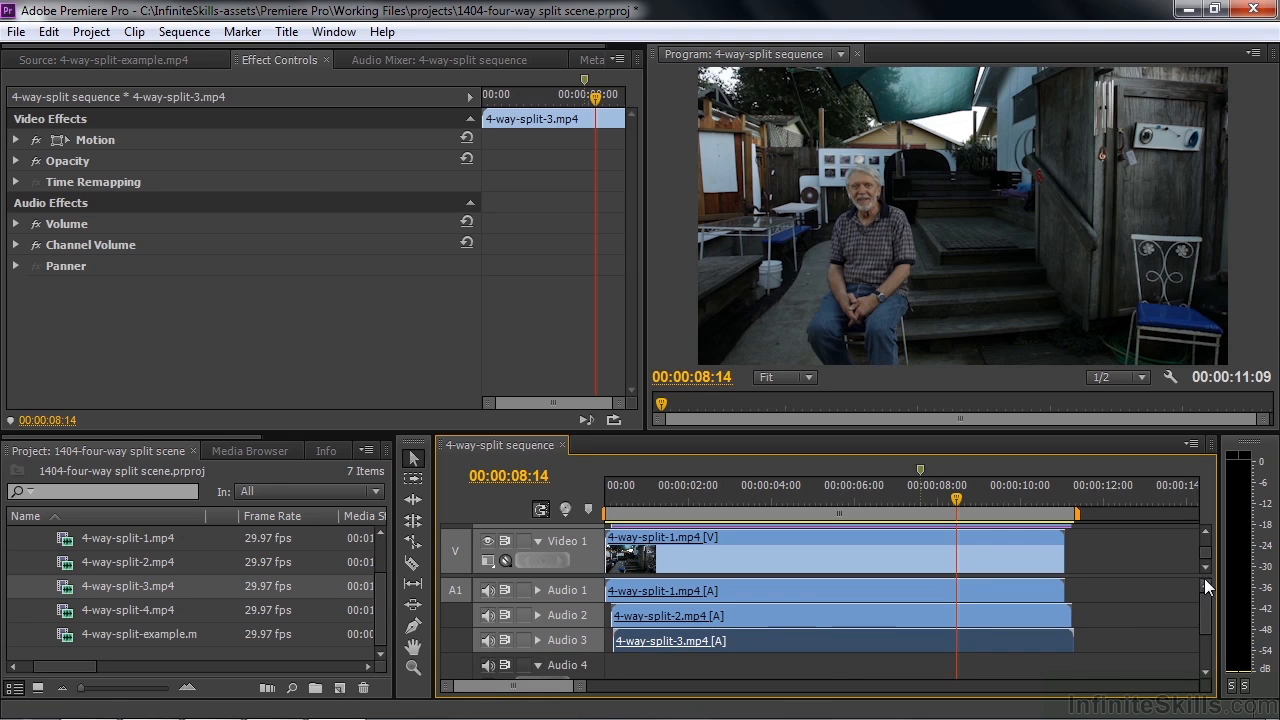
drag(1204, 578, 1208, 641)
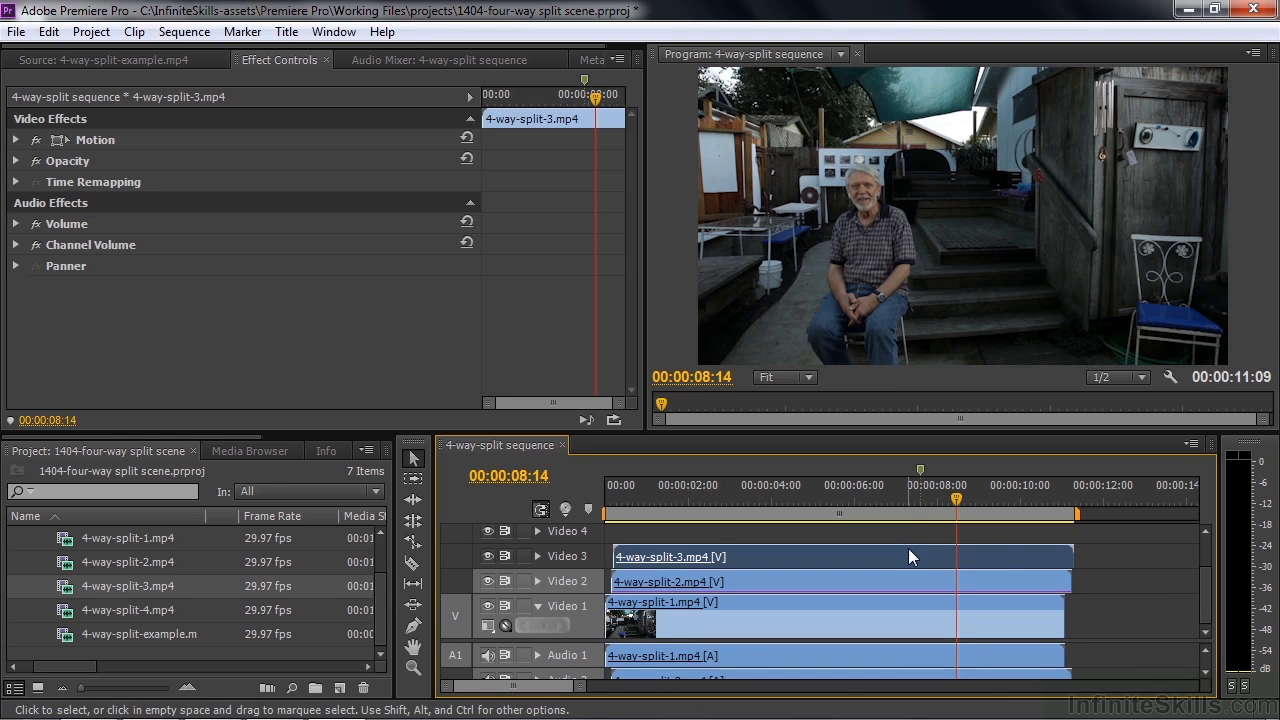
drag(233, 434, 329, 439)
click(200, 450)
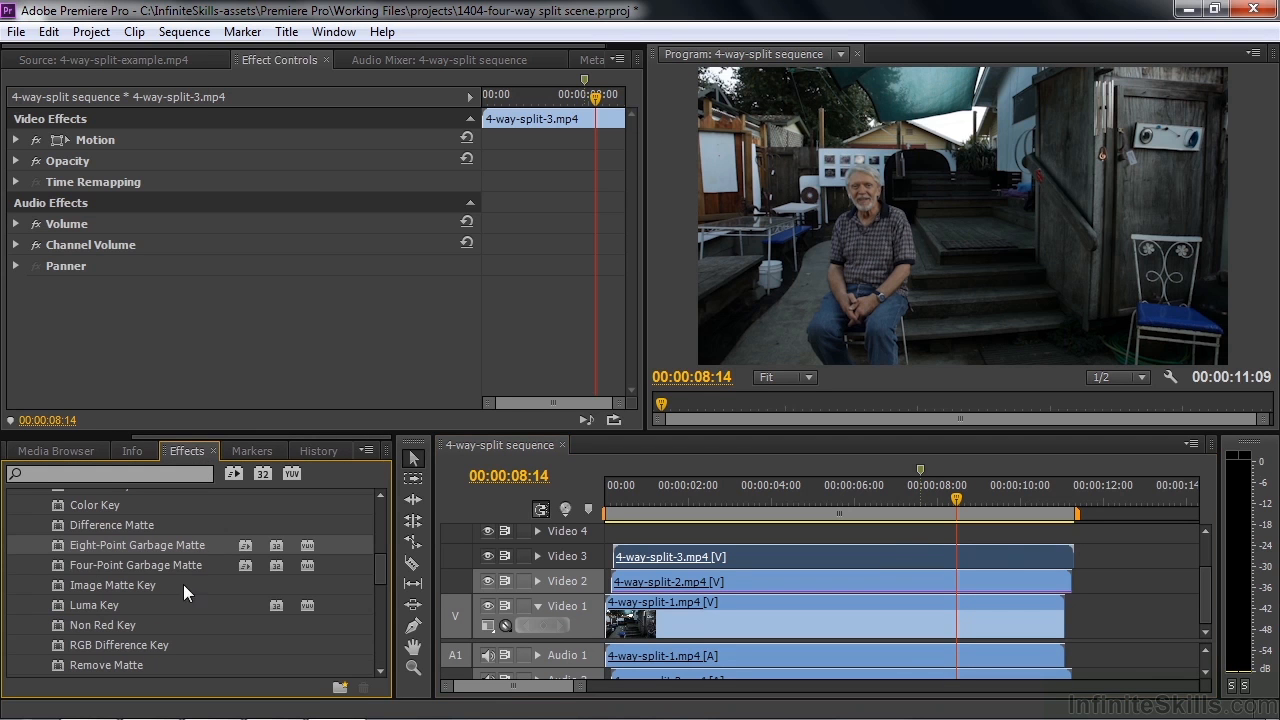
double_click(56, 544)
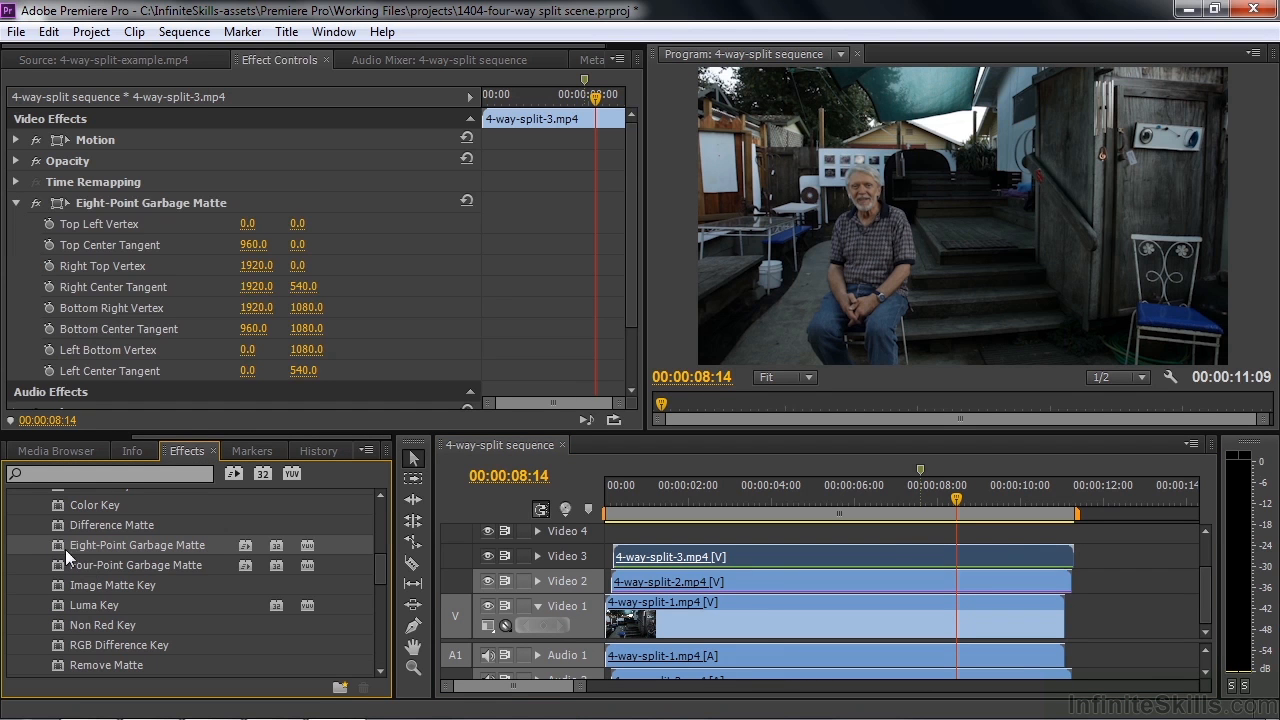
click(778, 555)
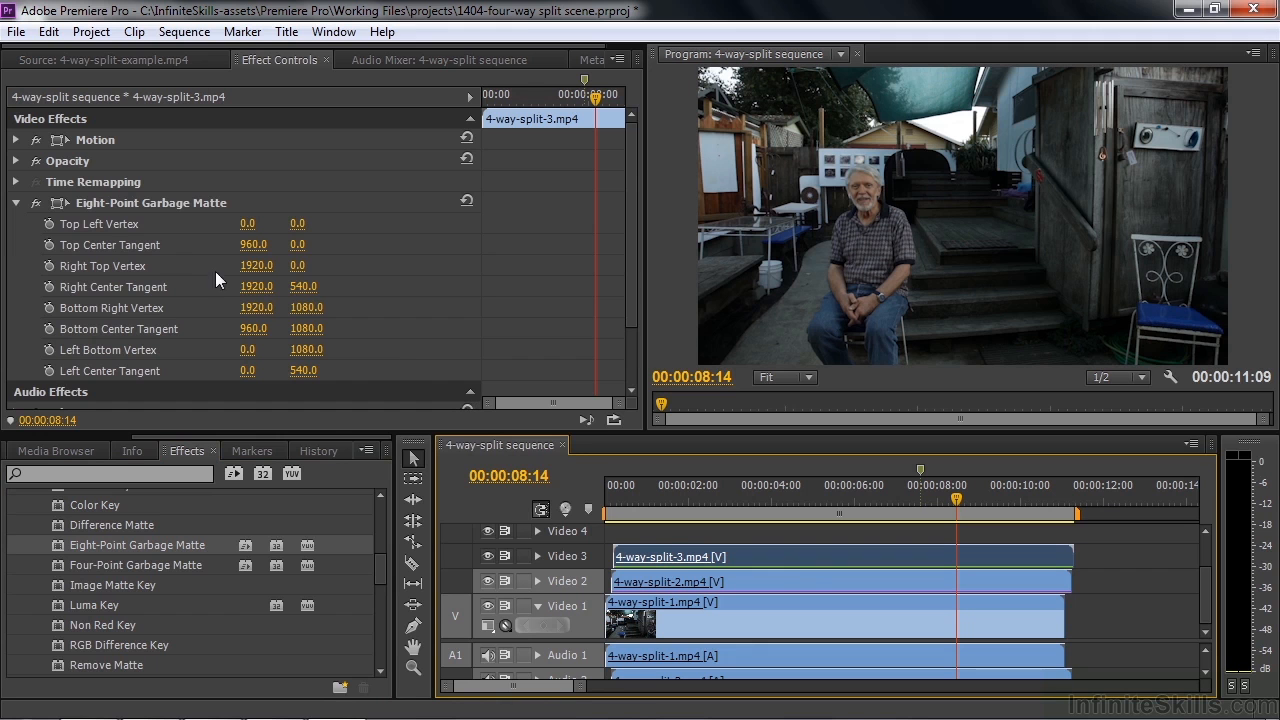
click(64, 204)
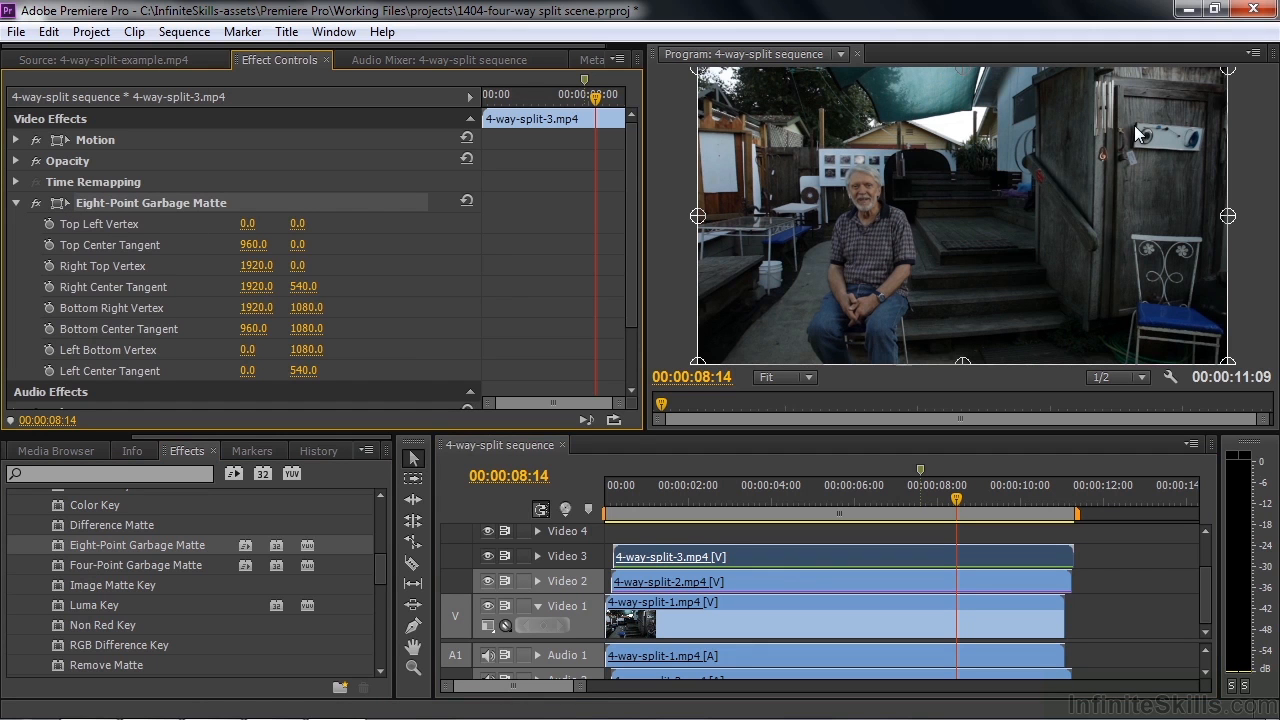
Step: Toggle Video 3 to compare layers, and move the matte's right-edge points in to about x 840, just beyond the seated man
click(488, 556)
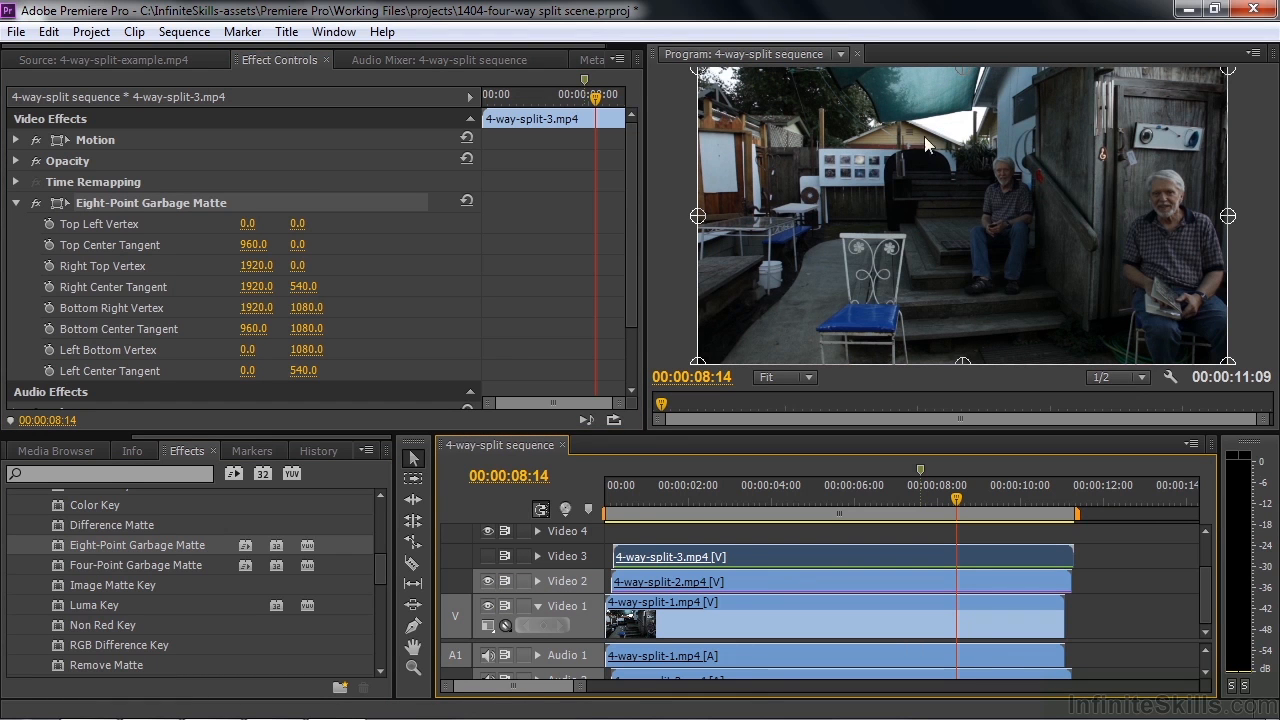
click(488, 556)
drag(1228, 216, 925, 187)
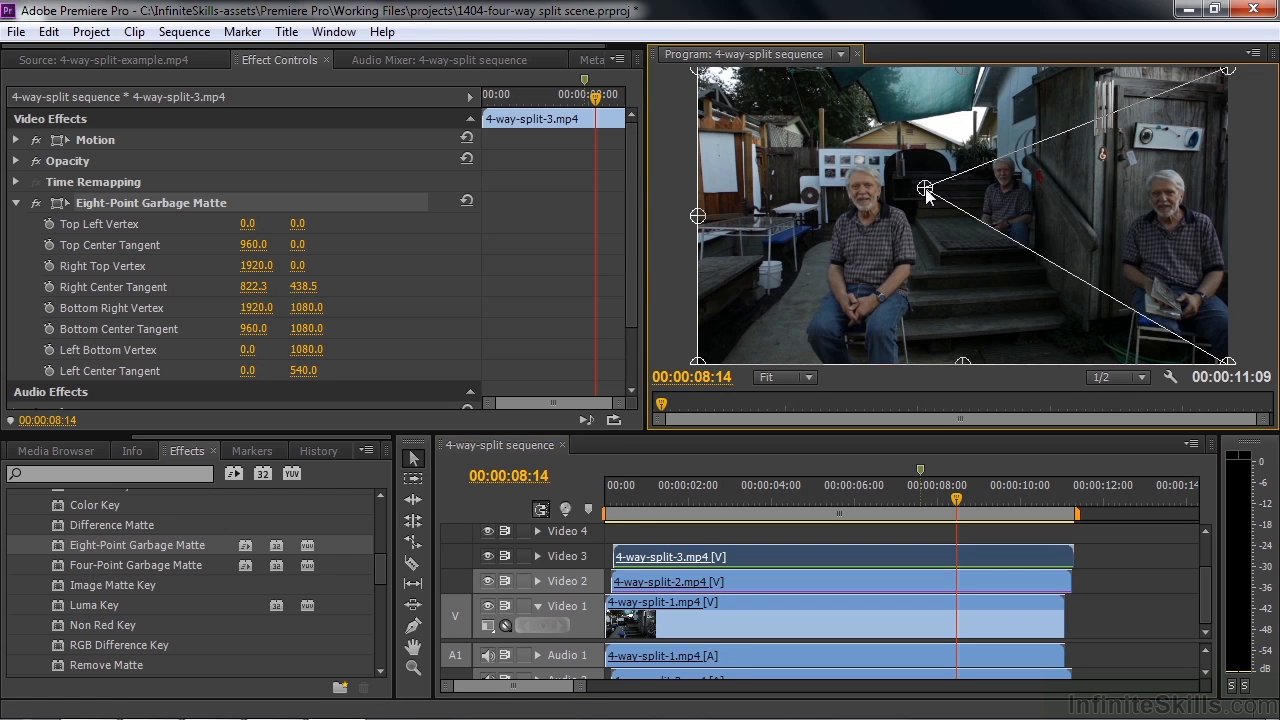
drag(1237, 72, 941, 58)
drag(1222, 356, 891, 378)
drag(996, 365, 948, 357)
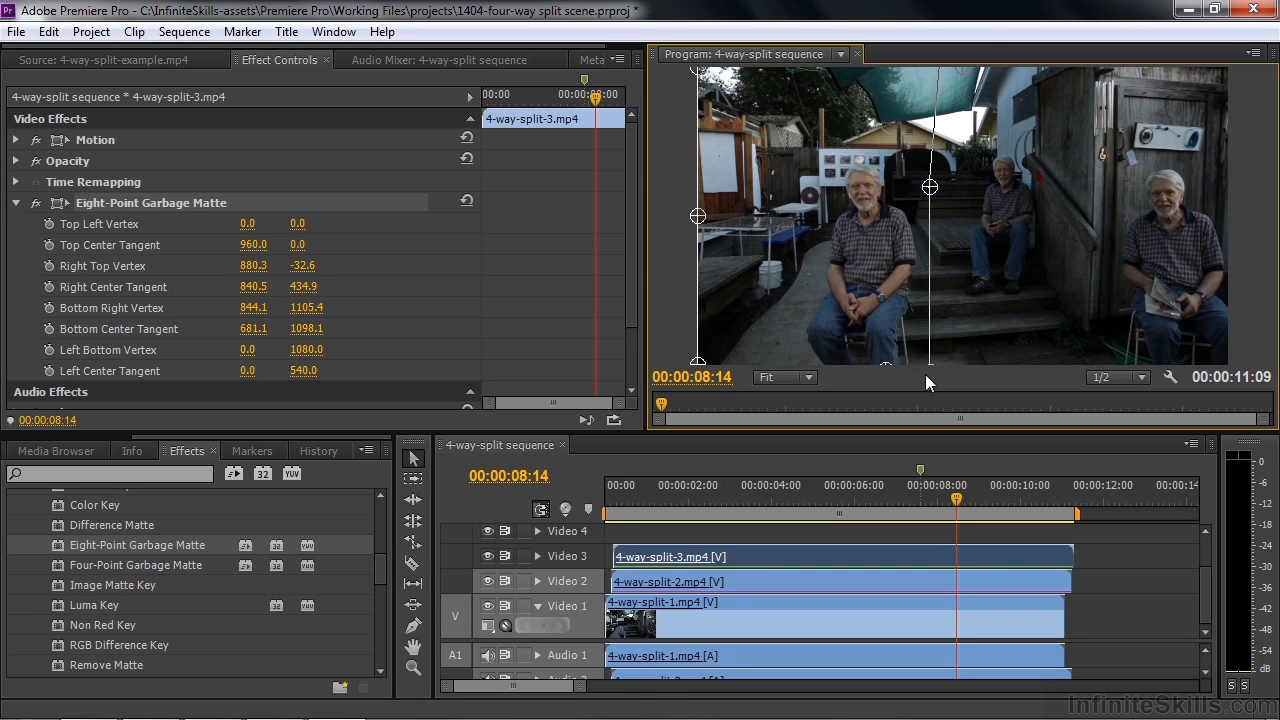
Step: View the program at 10%, pull the matte's top, left and bottom points outside the frame, and return the view to Fit
click(809, 377)
click(805, 425)
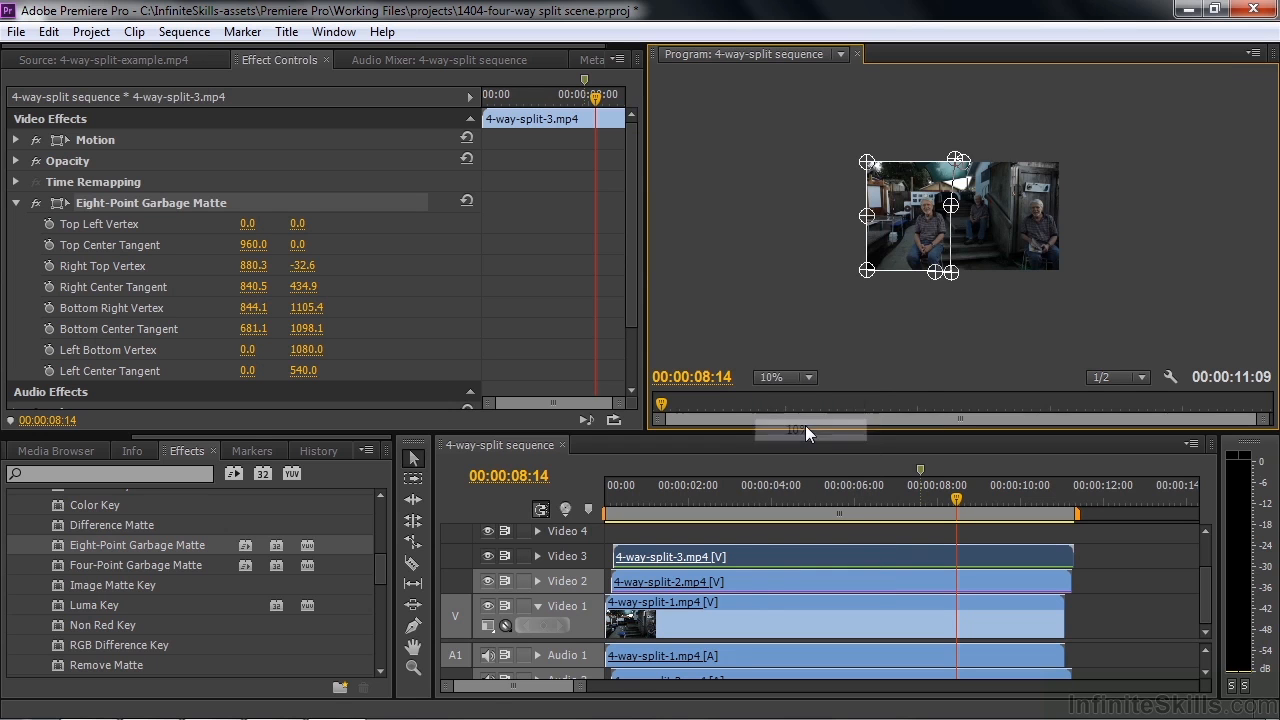
mouse_move(963, 161)
mouse_down()
mouse_move(923, 135)
mouse_move(958, 150)
mouse_up()
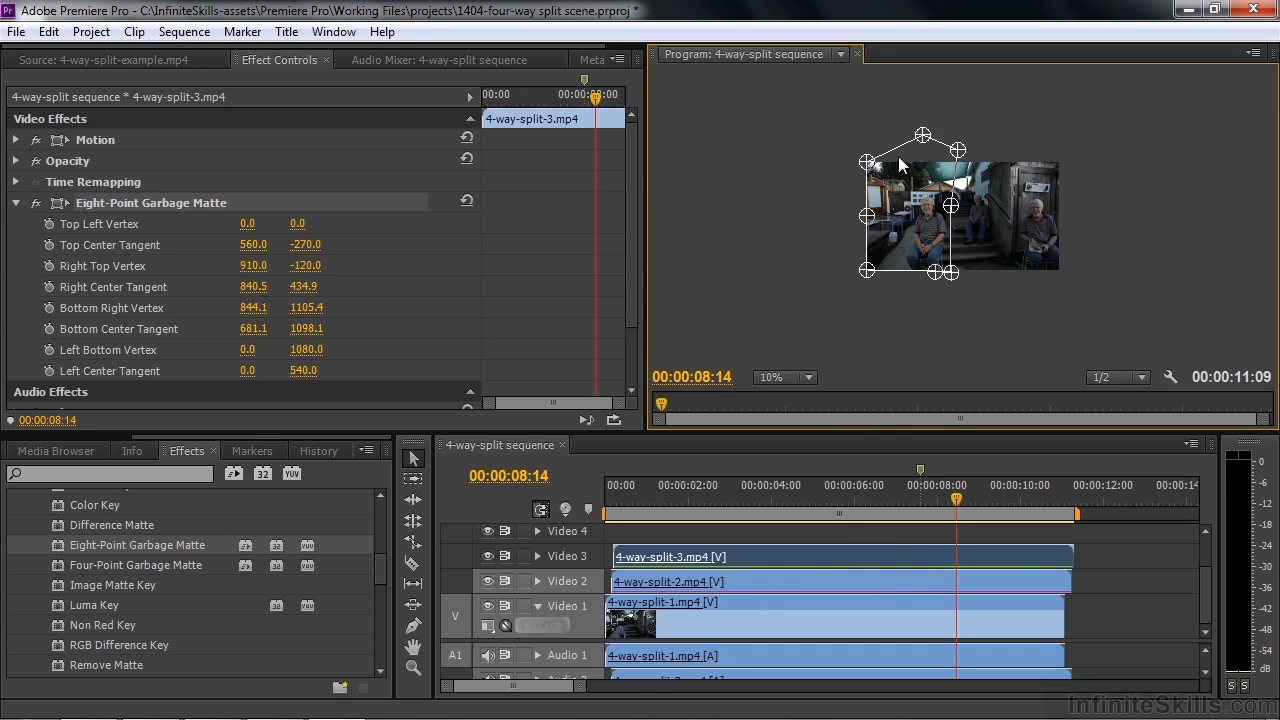
drag(866, 161, 863, 156)
drag(866, 215, 858, 216)
drag(866, 268, 926, 284)
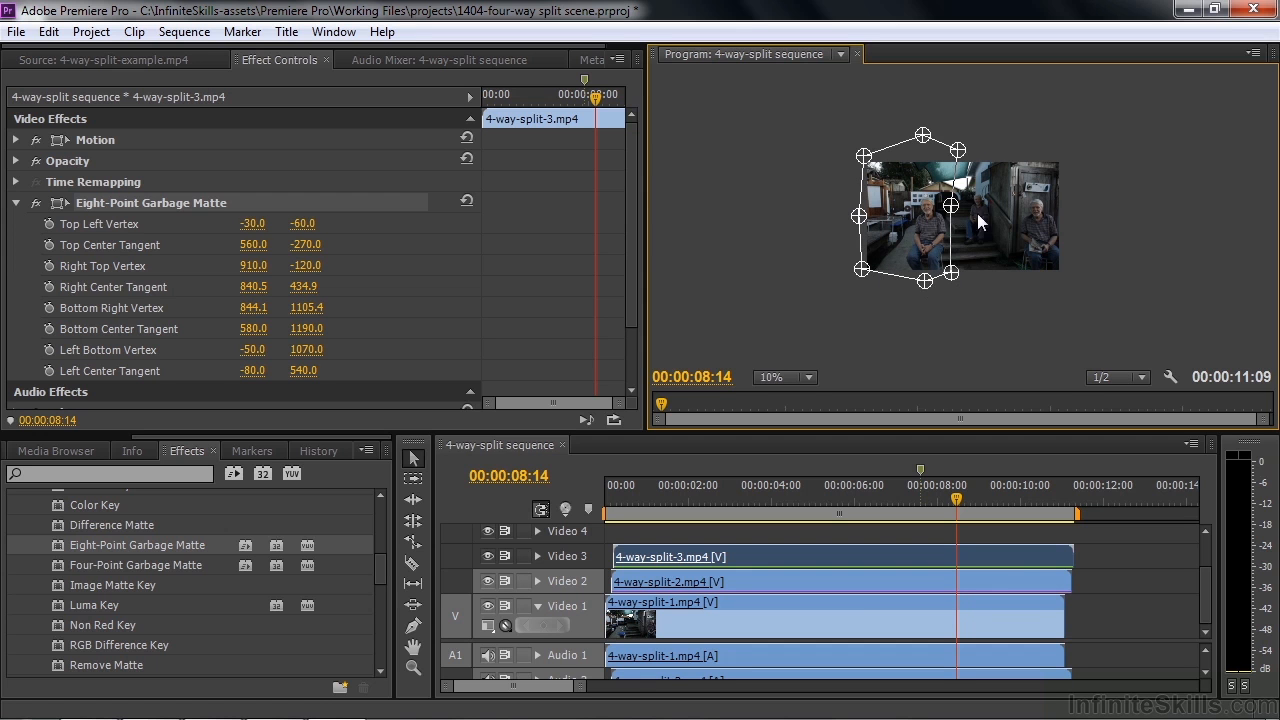
click(808, 377)
click(807, 402)
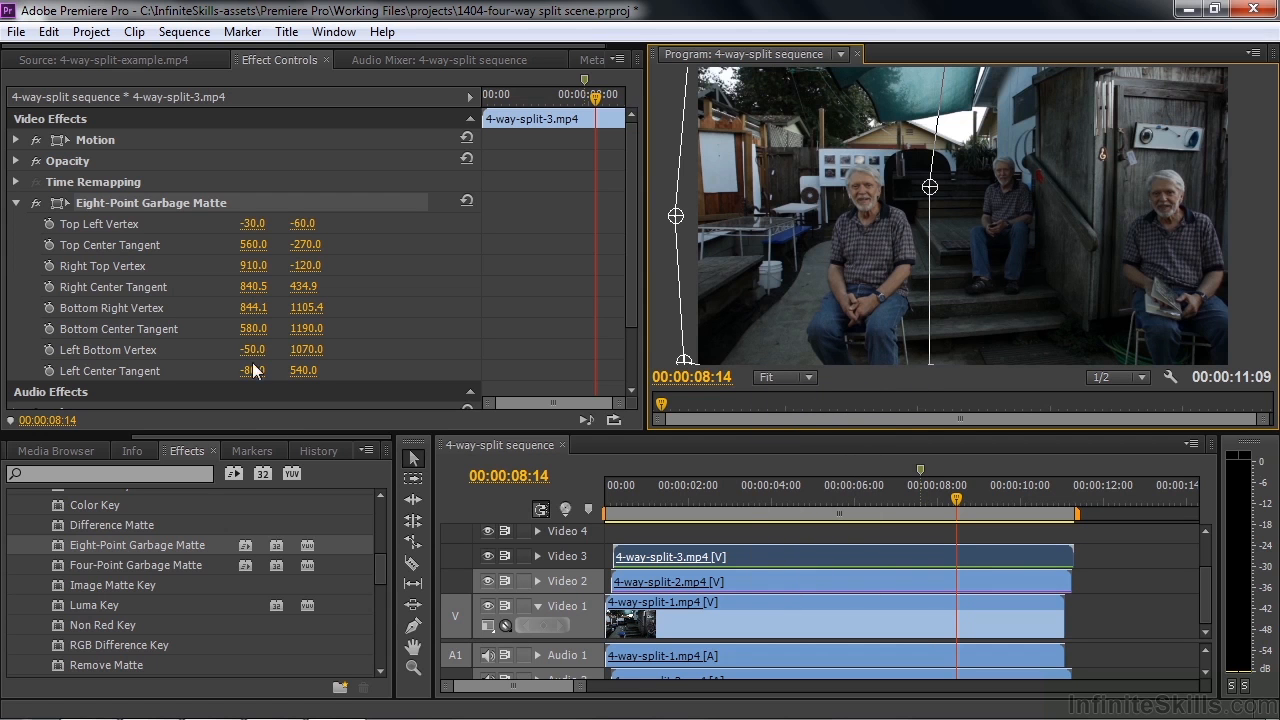
Step: Place 4-way-split-4.mp4 on Video 4, starting level with 4-way-split-3.mp4, and bring its waveform on Audio 4 into view
drag(215, 436, 46, 439)
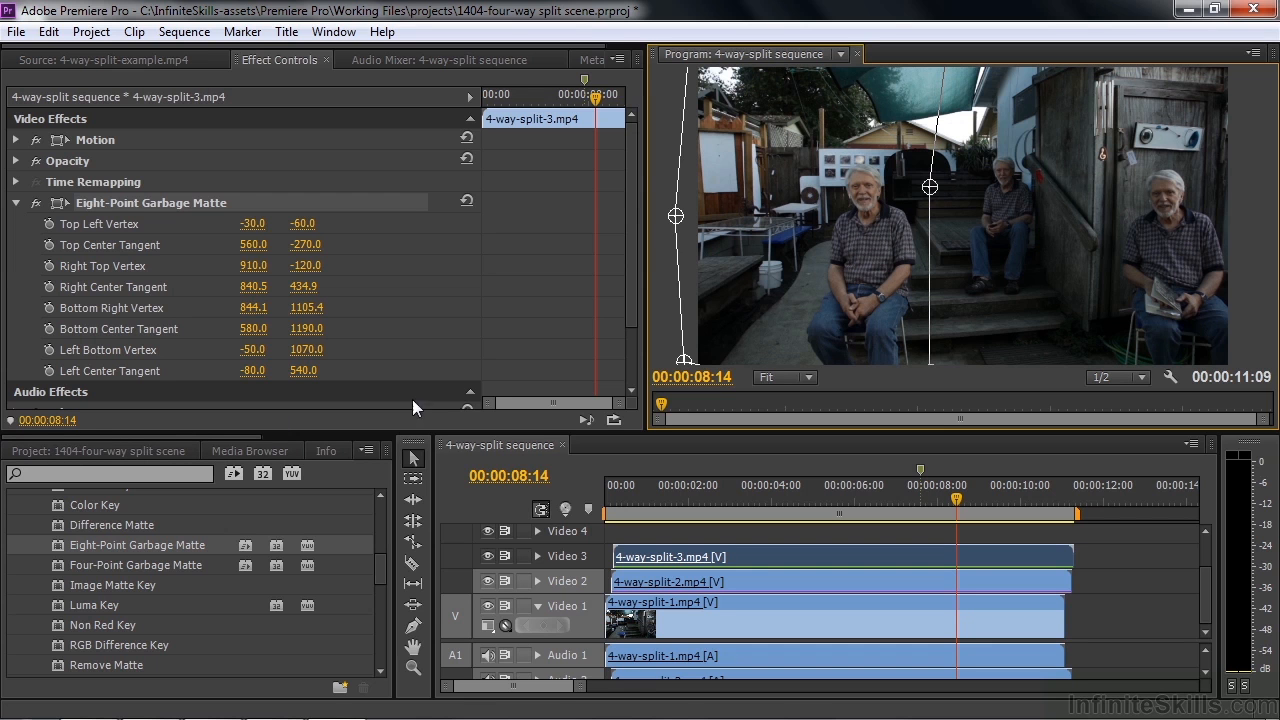
click(178, 450)
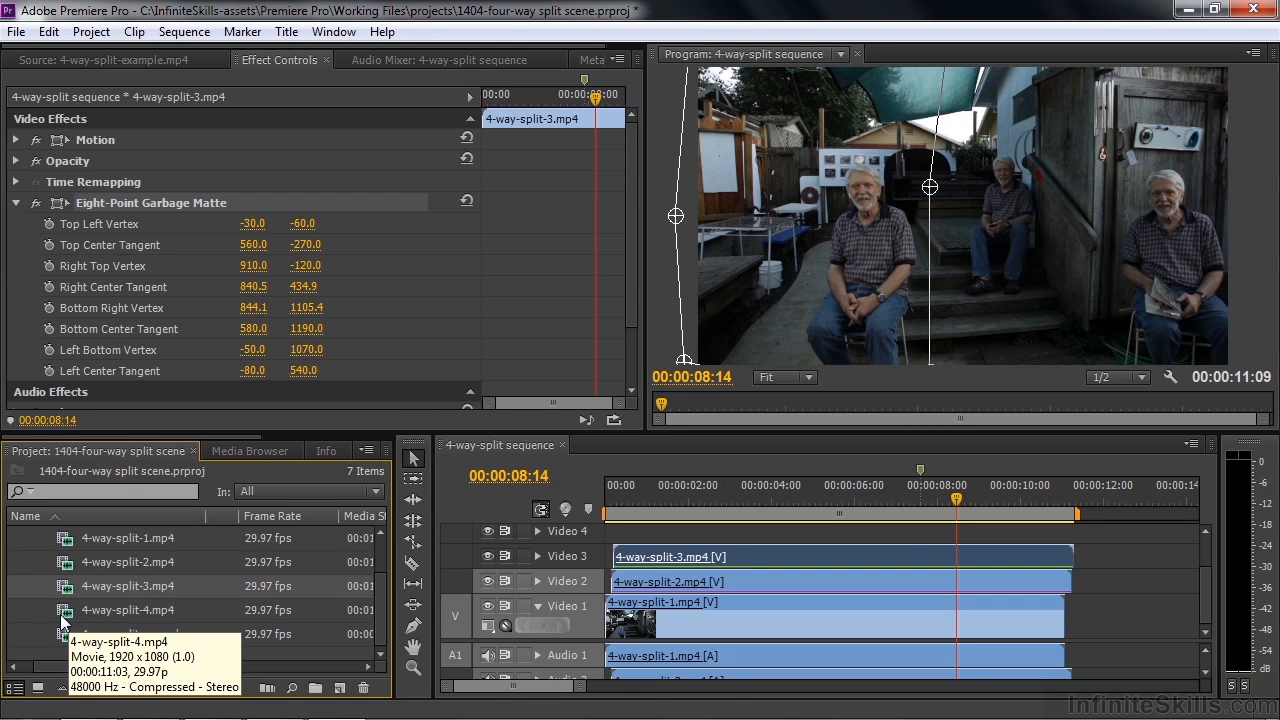
drag(67, 620, 645, 545)
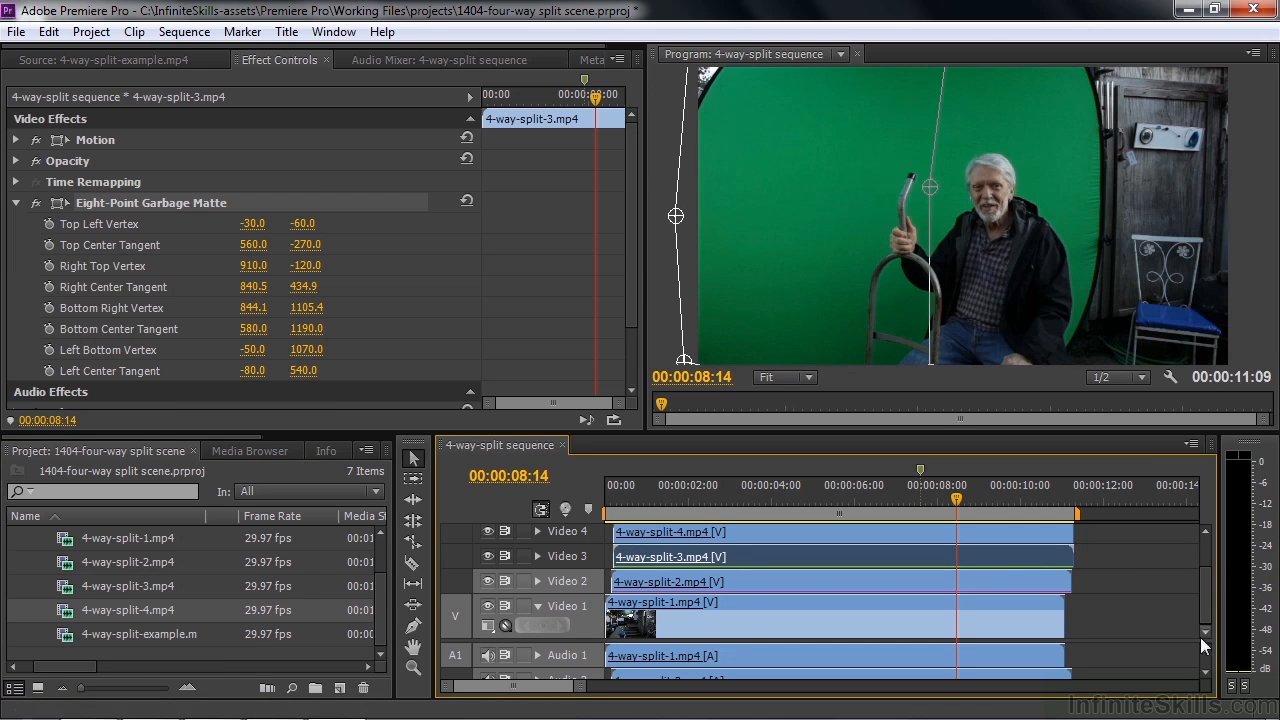
drag(1204, 640, 1204, 568)
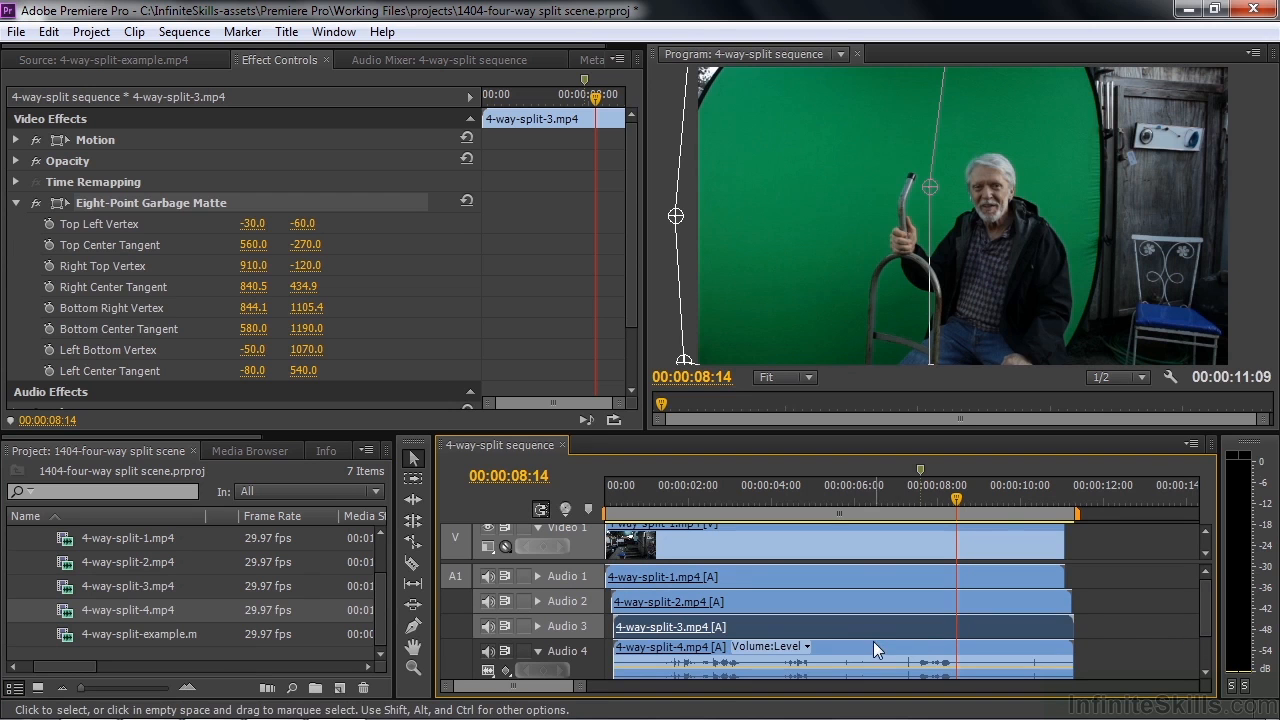
Step: Slide 4-way-split-4.mp4 later, park the playhead on the marker at 00:00:07:18, and nudge the clip 13 frames earlier to match its audio spike
drag(869, 648, 882, 662)
drag(958, 499, 924, 499)
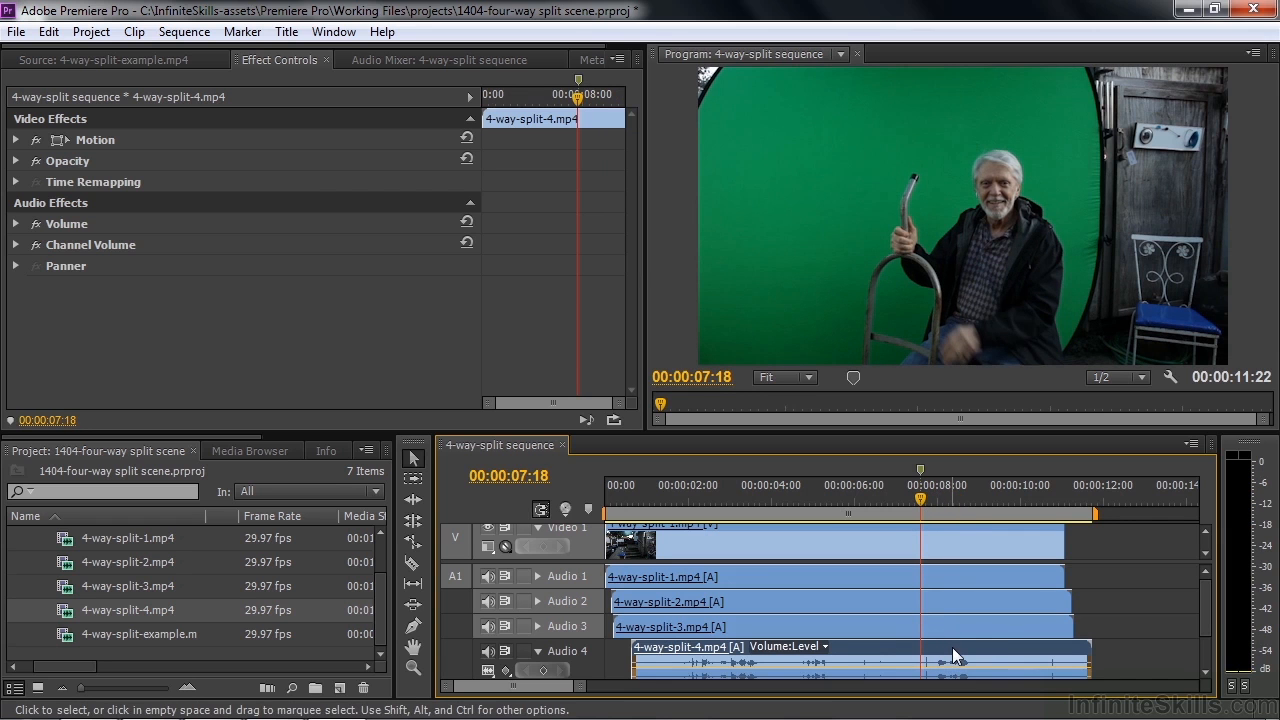
key(alt+Left)
key(alt+Left)
key(alt+Left)
key(alt+Left)
key(alt+Left)
key(alt+Left)
key(alt+Left)
key(alt+Left)
key(alt+Left)
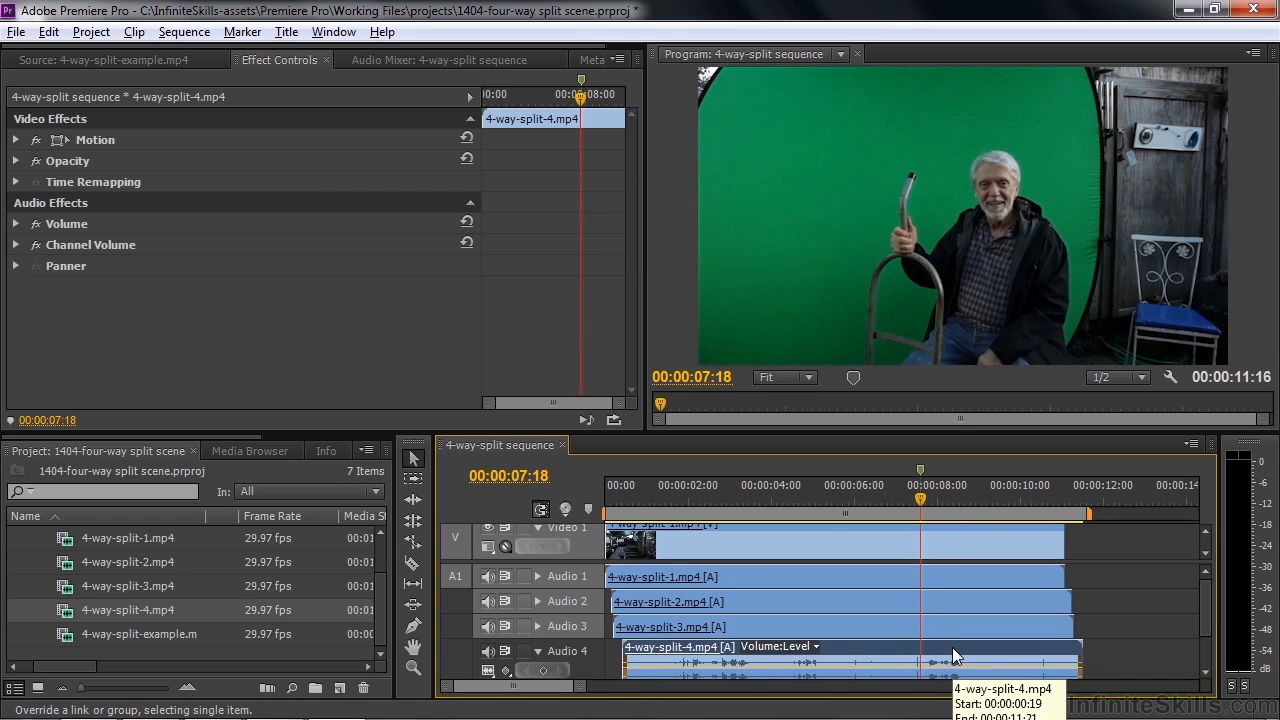
key(alt+Left)
key(alt+Left)
key(alt+Left)
key(alt+Left)
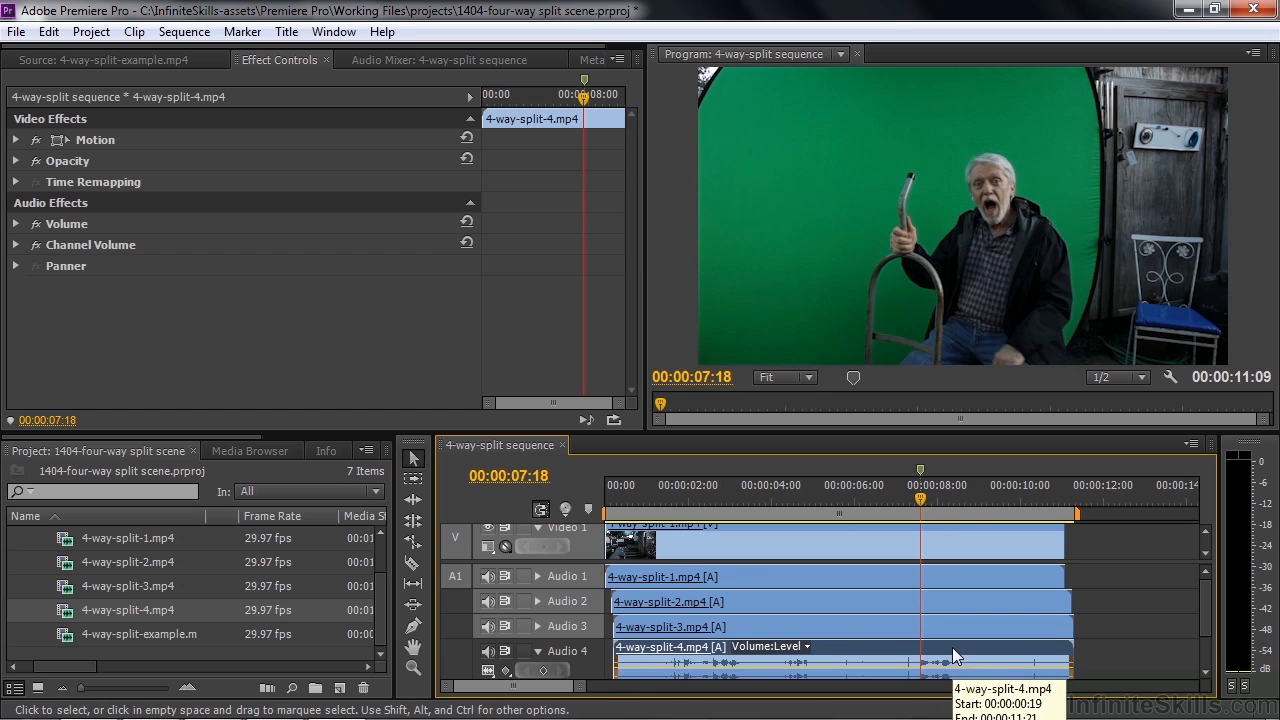
Step: Play back the sync from 00:00:07:11 and return the playhead to the marker at 00:00:07:18
drag(922, 497, 909, 502)
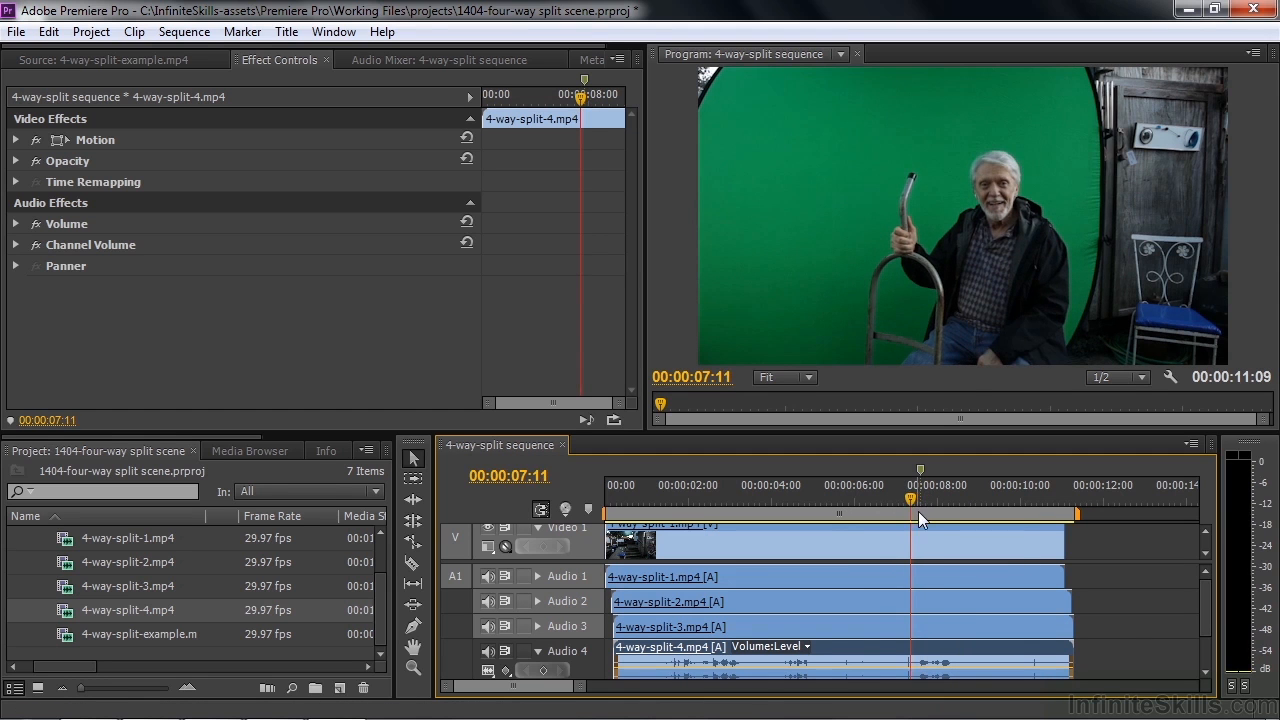
key(space)
key(space)
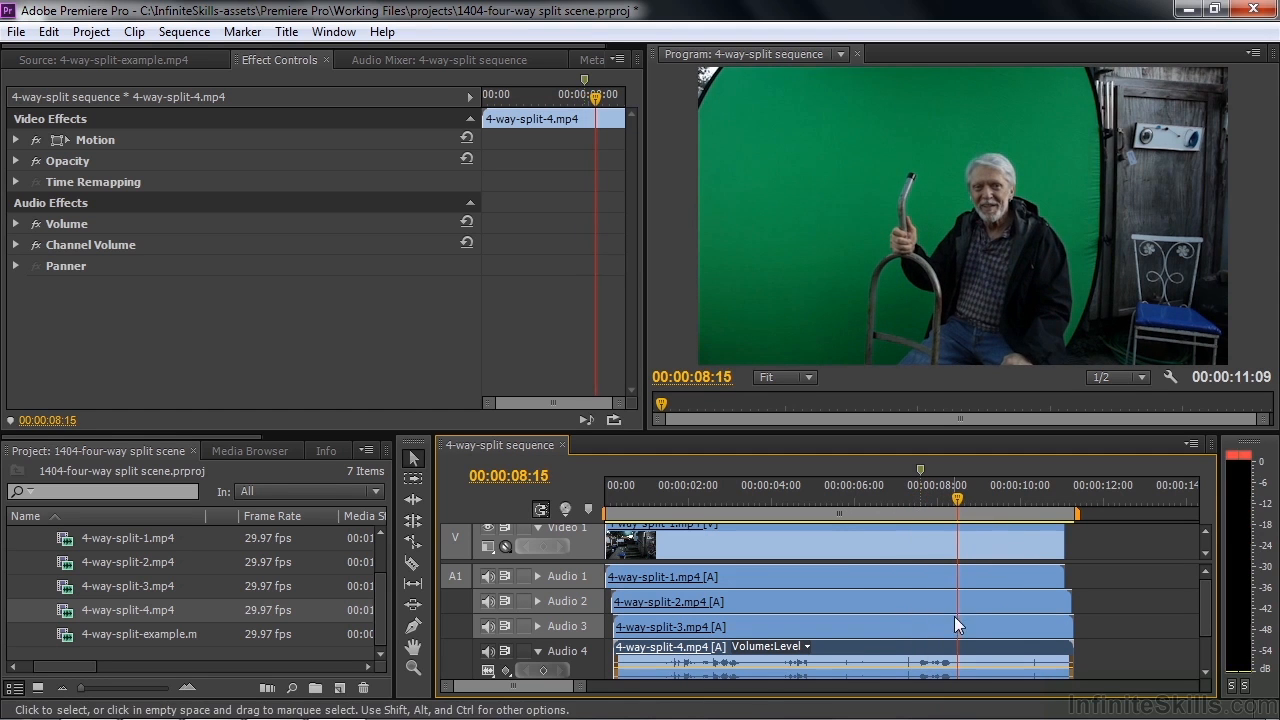
drag(912, 500, 920, 501)
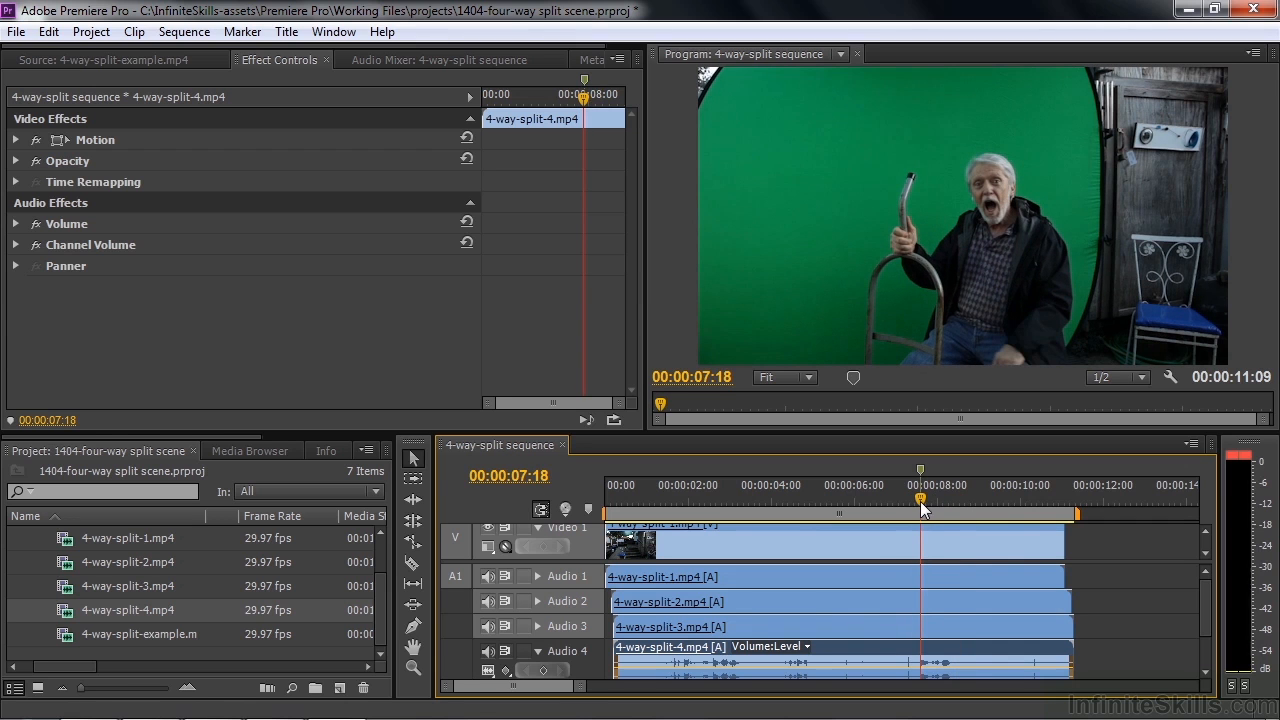
Step: Collapse Audio 4, and apply the Eight-Point Garbage Matte and Ultra Key effects to 4-way-split-4.mp4 on Video 4
click(537, 652)
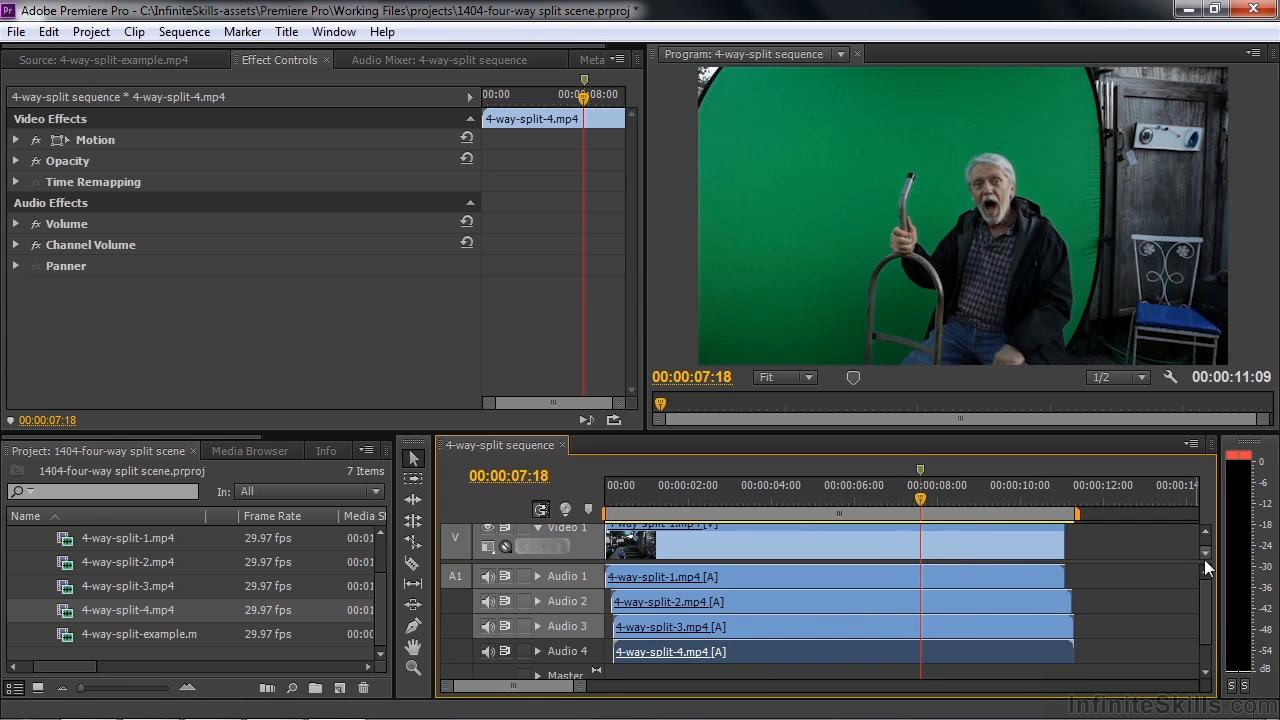
drag(1205, 566, 1210, 634)
scroll(218, 443, down, 2)
scroll(218, 443, down, 2)
click(200, 451)
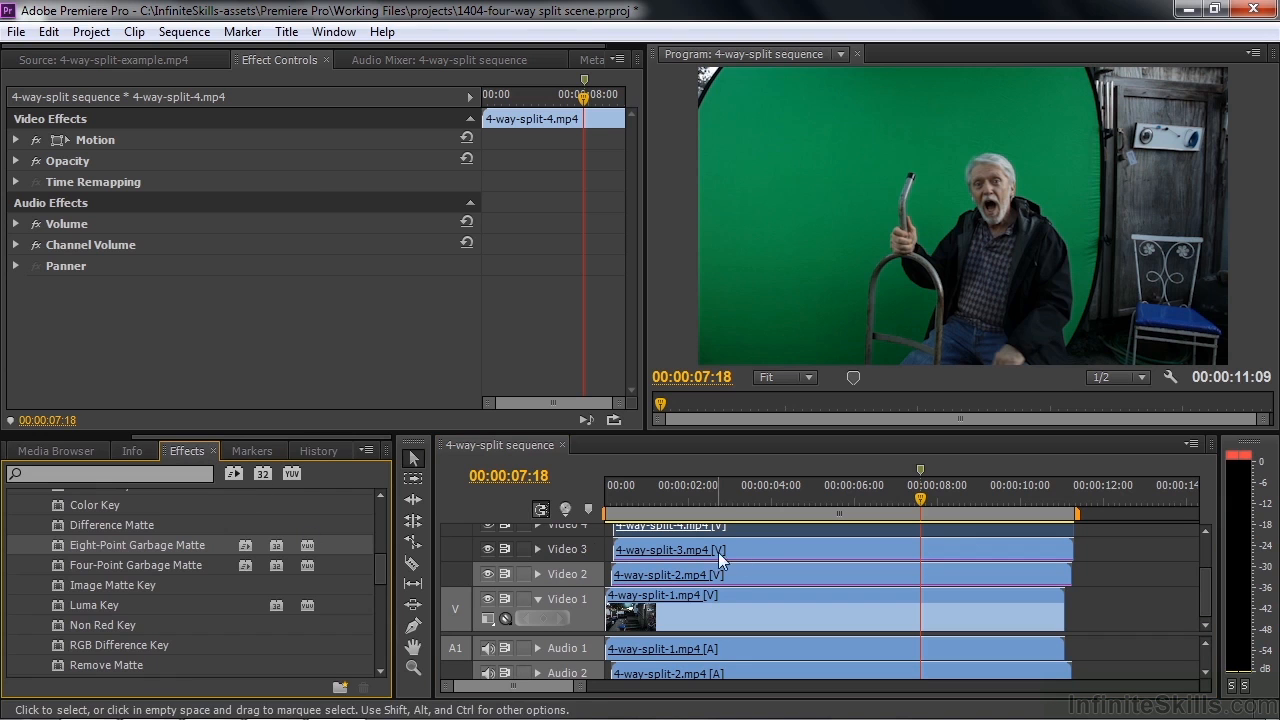
double_click(57, 542)
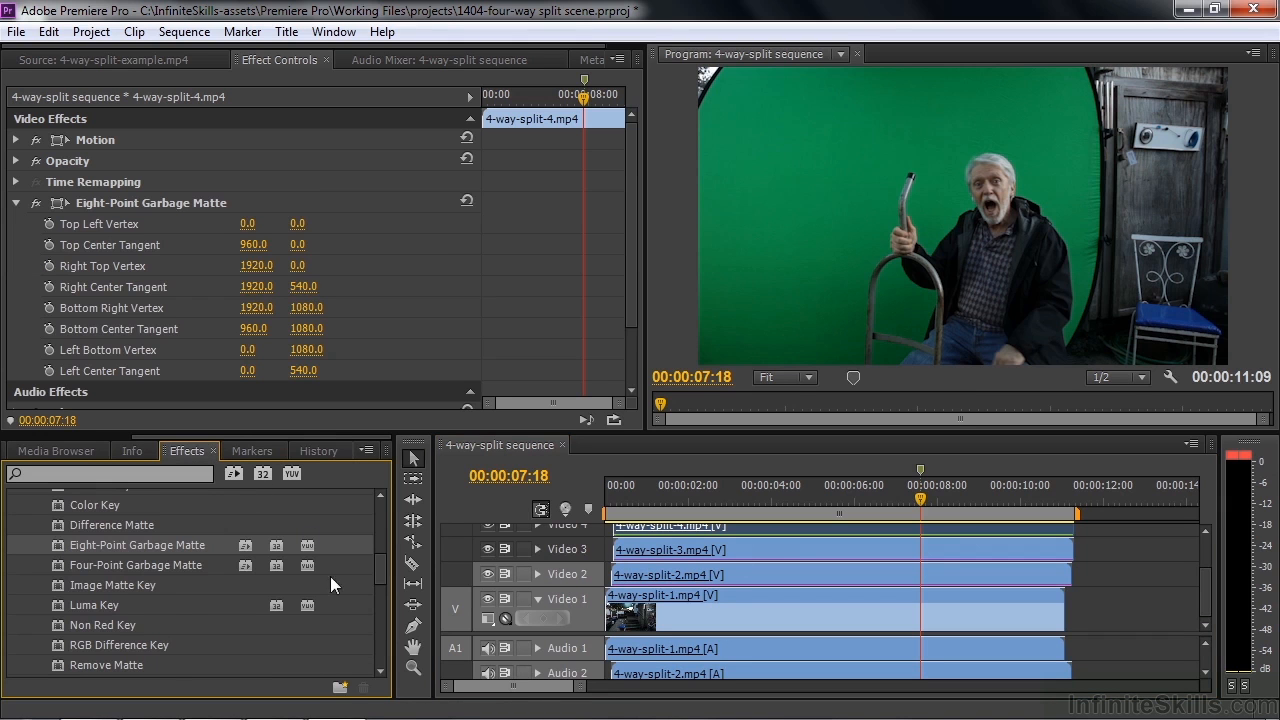
drag(385, 565, 386, 591)
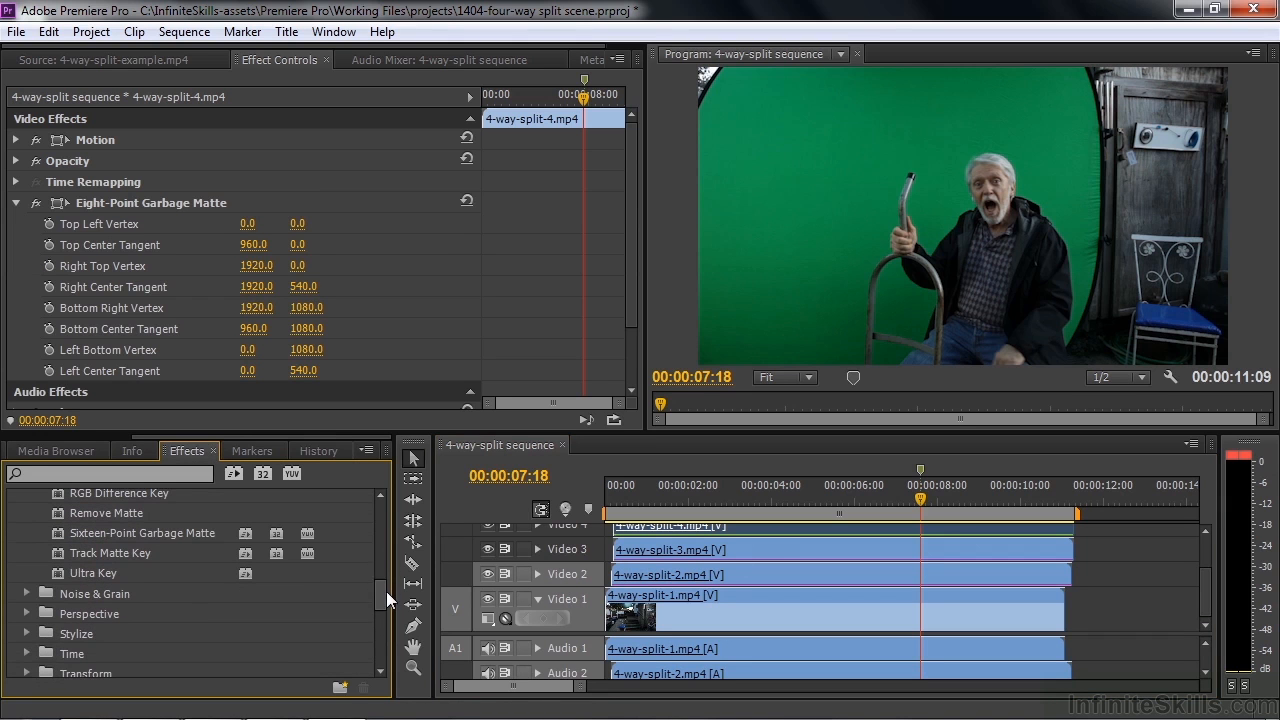
double_click(63, 571)
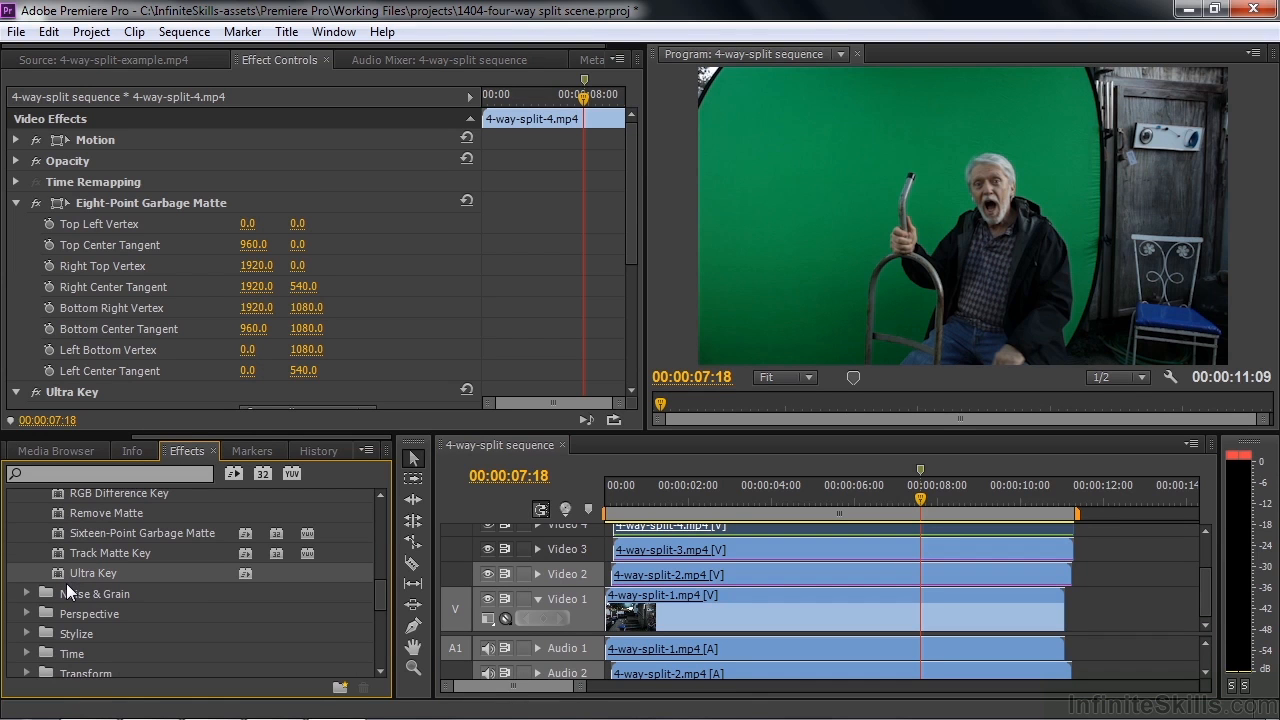
Step: At 00:00:07:06, collapse the garbage matte settings and sample the green backdrop beside the man as the Ultra Key color
drag(919, 505, 905, 508)
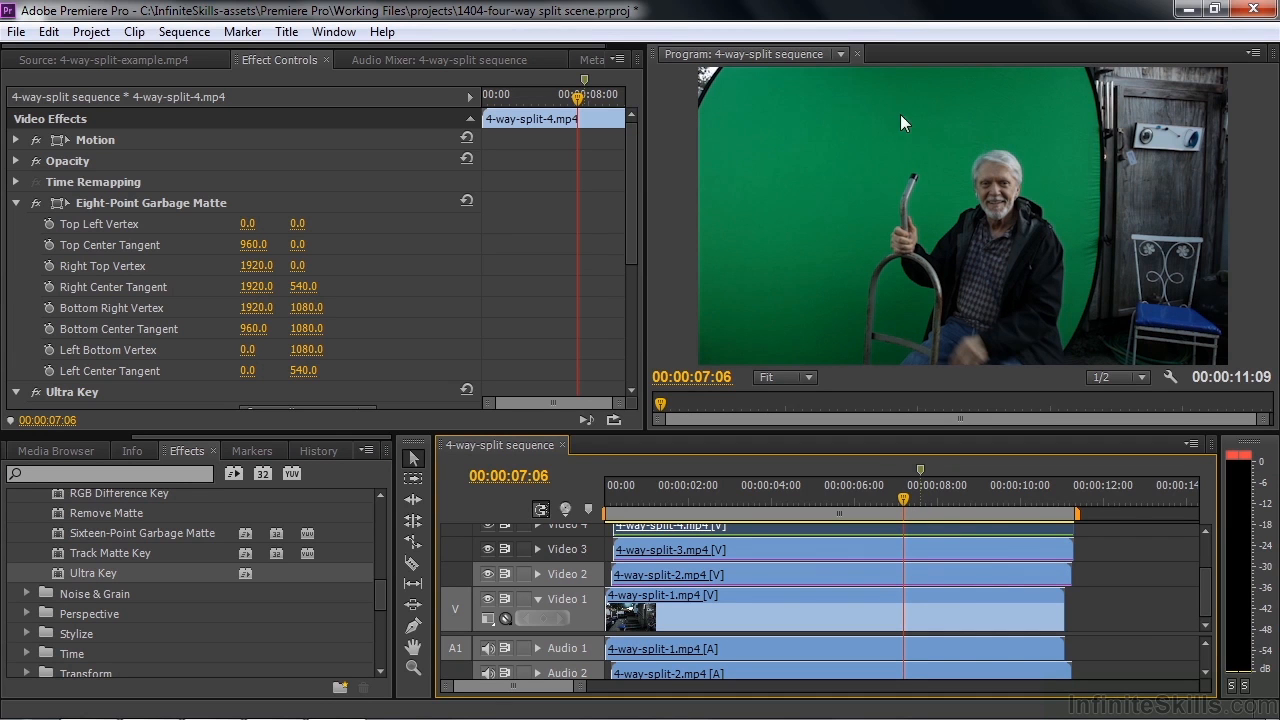
click(16, 204)
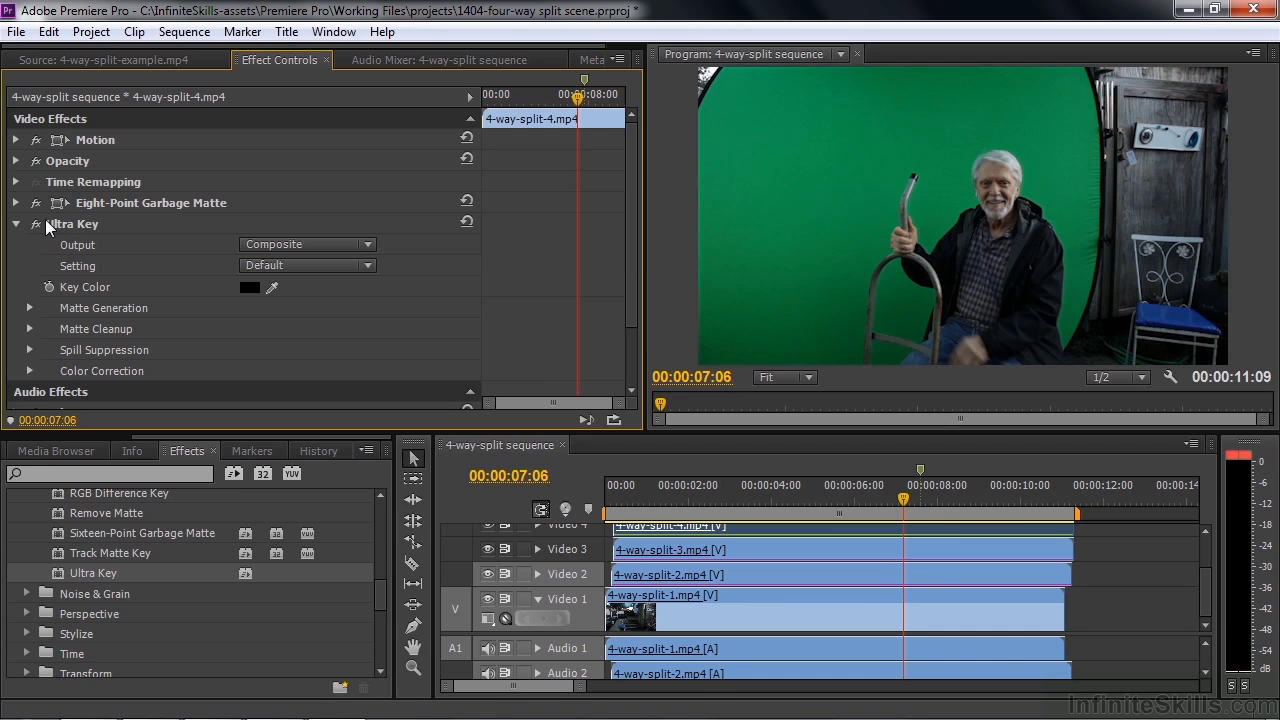
click(271, 288)
drag(272, 288, 892, 292)
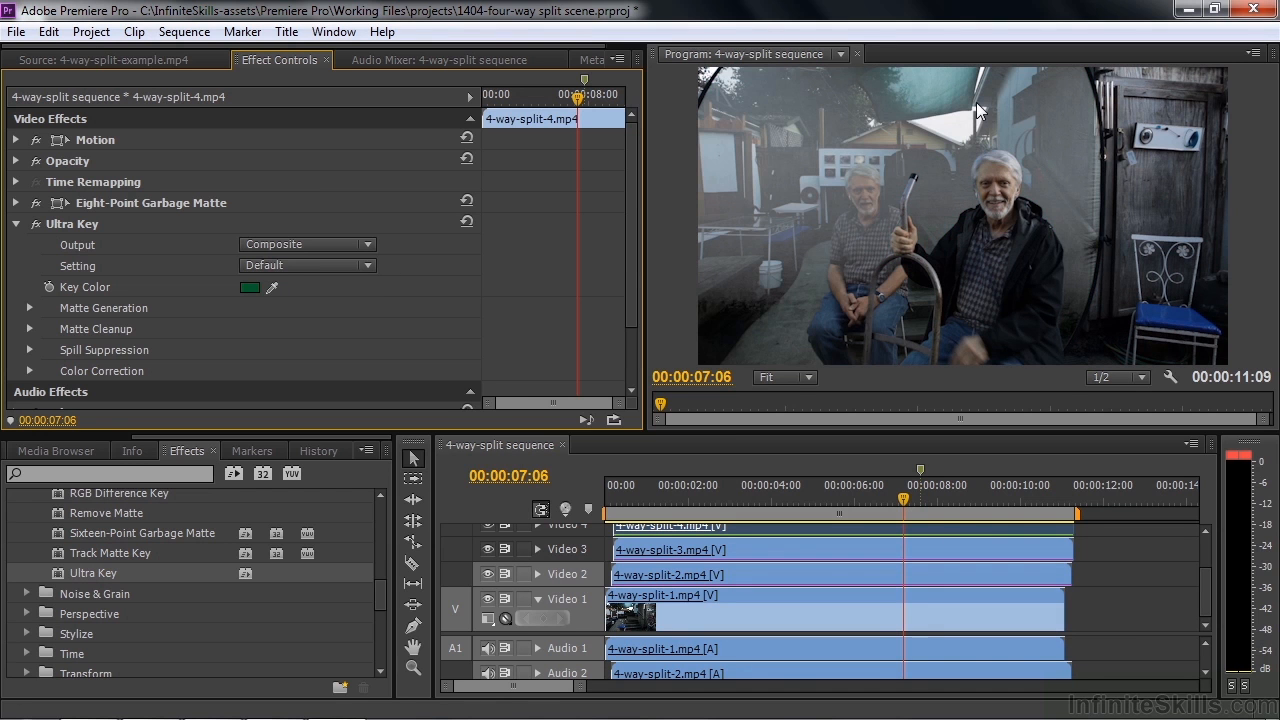
Step: Using the Alpha Channel output, set Ultra Key's Transparency to 35, Highlight to 0, Shadow to 61 and Tolerance to 13, and return Output to Composite
click(364, 248)
click(349, 289)
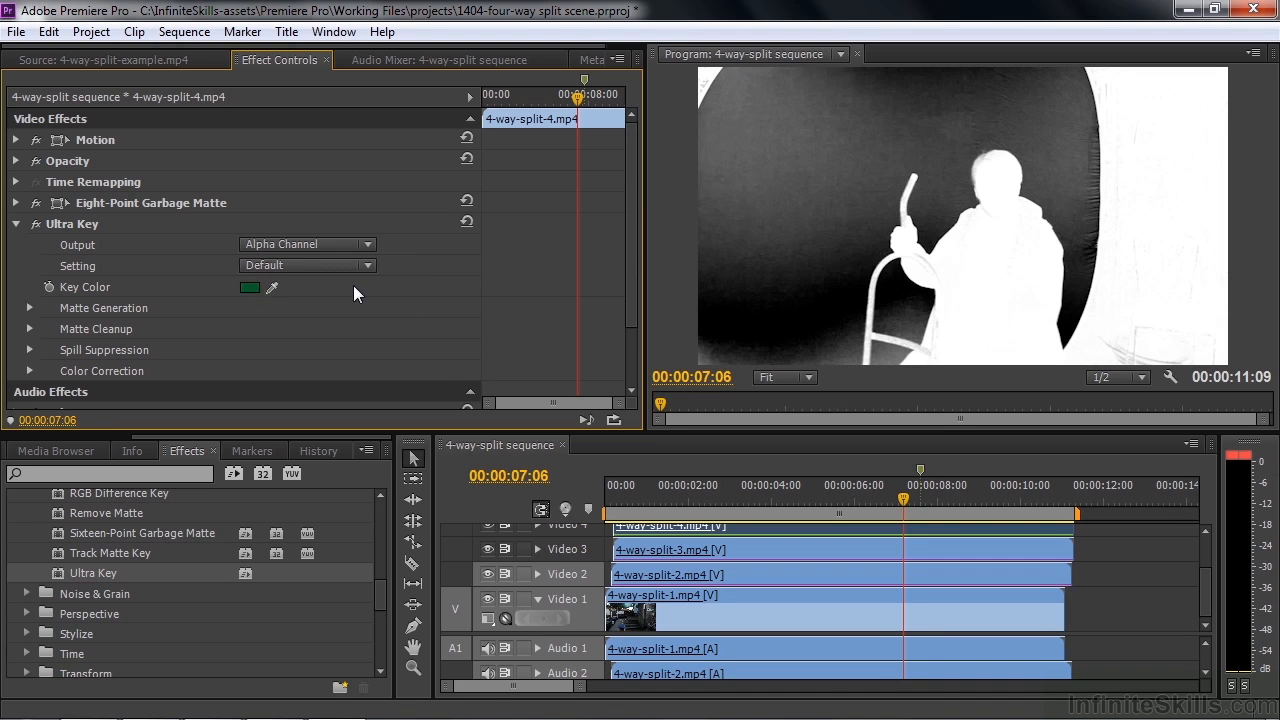
drag(633, 266, 622, 335)
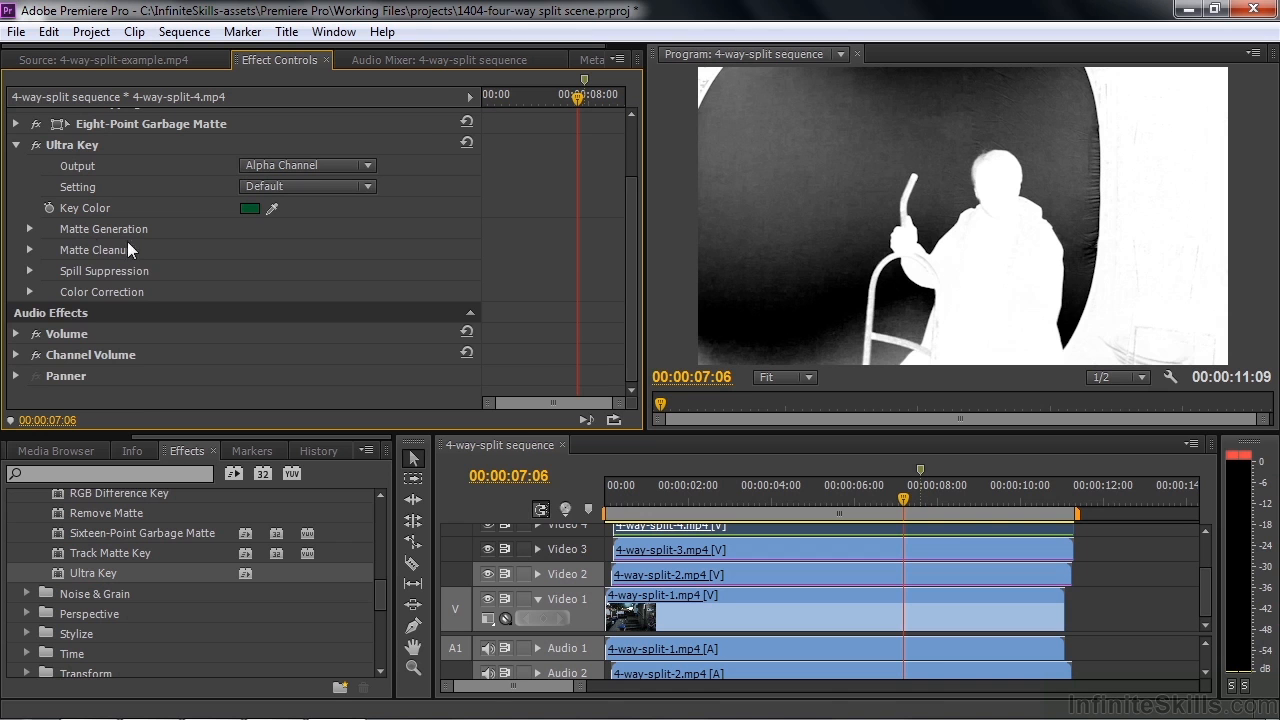
click(30, 229)
mouse_move(247, 253)
mouse_down()
mouse_move(266, 253)
mouse_move(239, 253)
mouse_up()
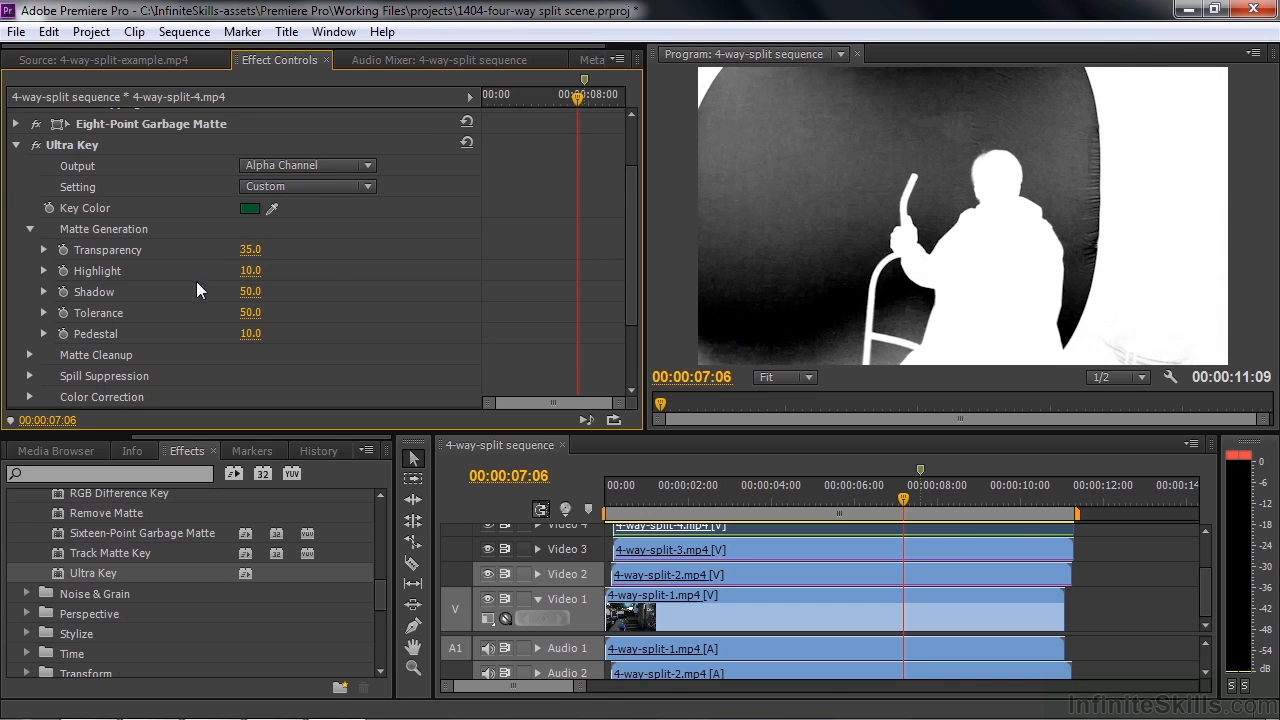
drag(244, 277, 264, 298)
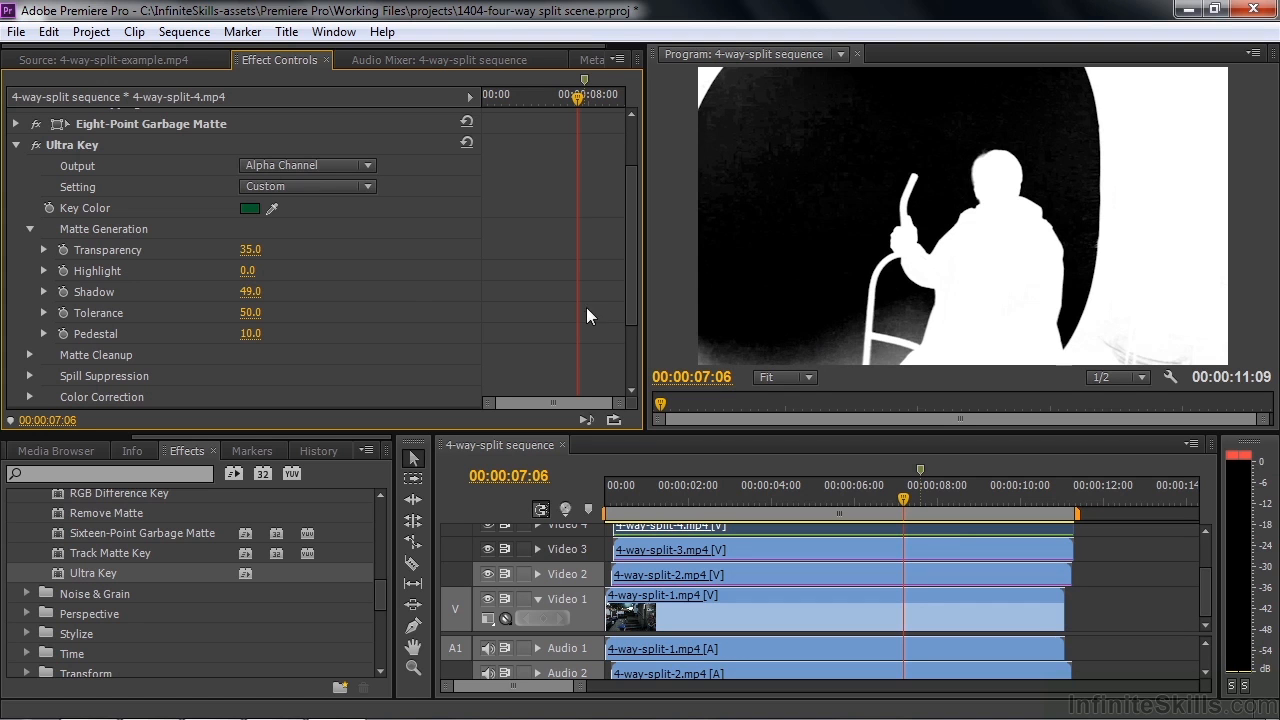
drag(249, 297, 342, 334)
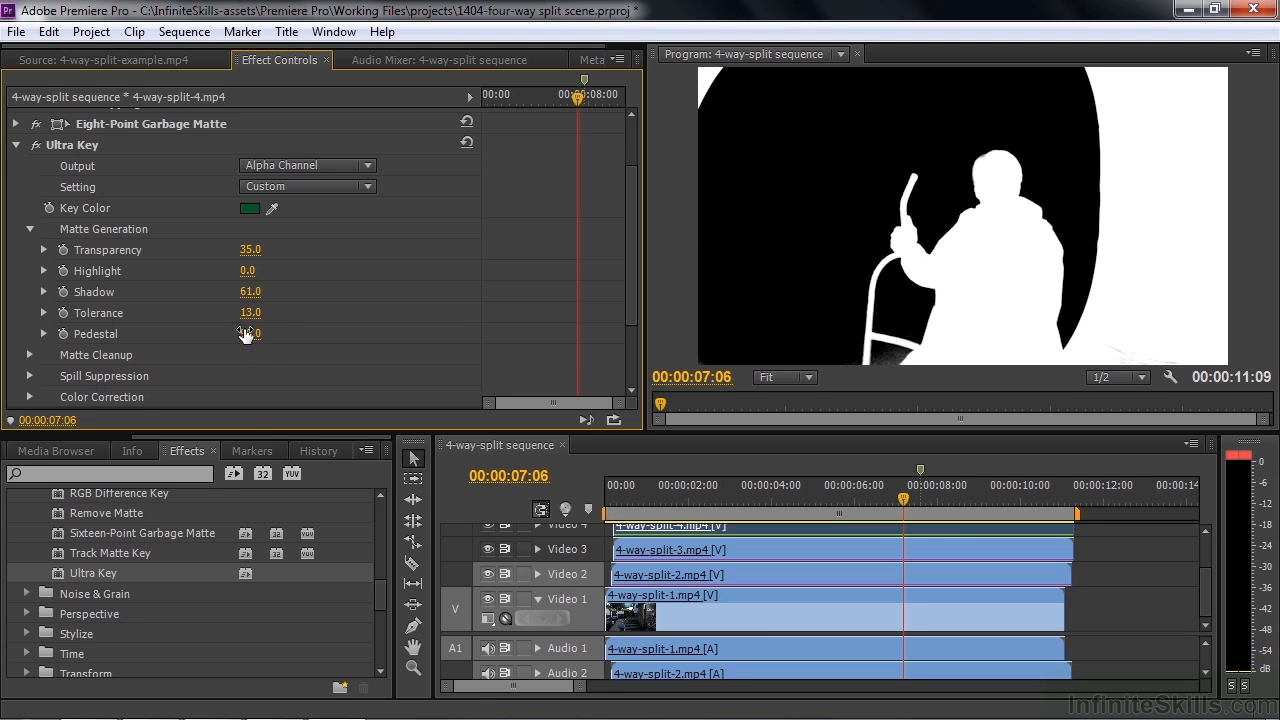
click(30, 229)
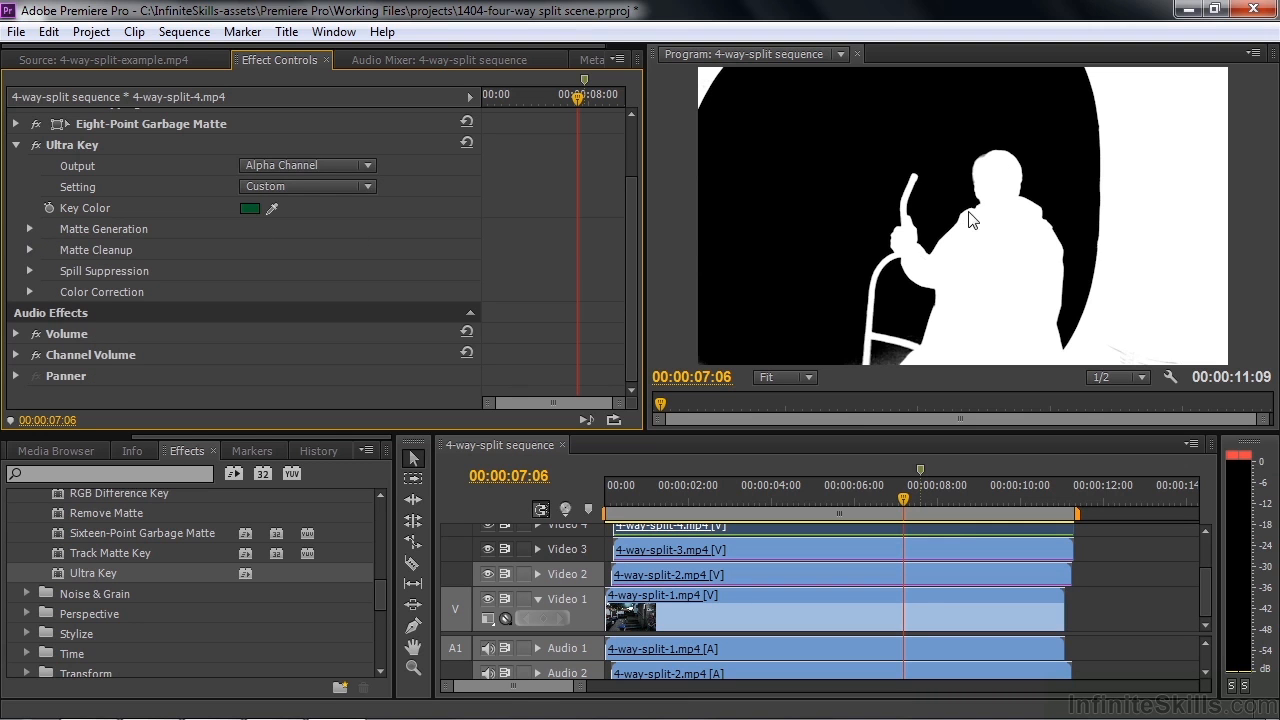
click(363, 166)
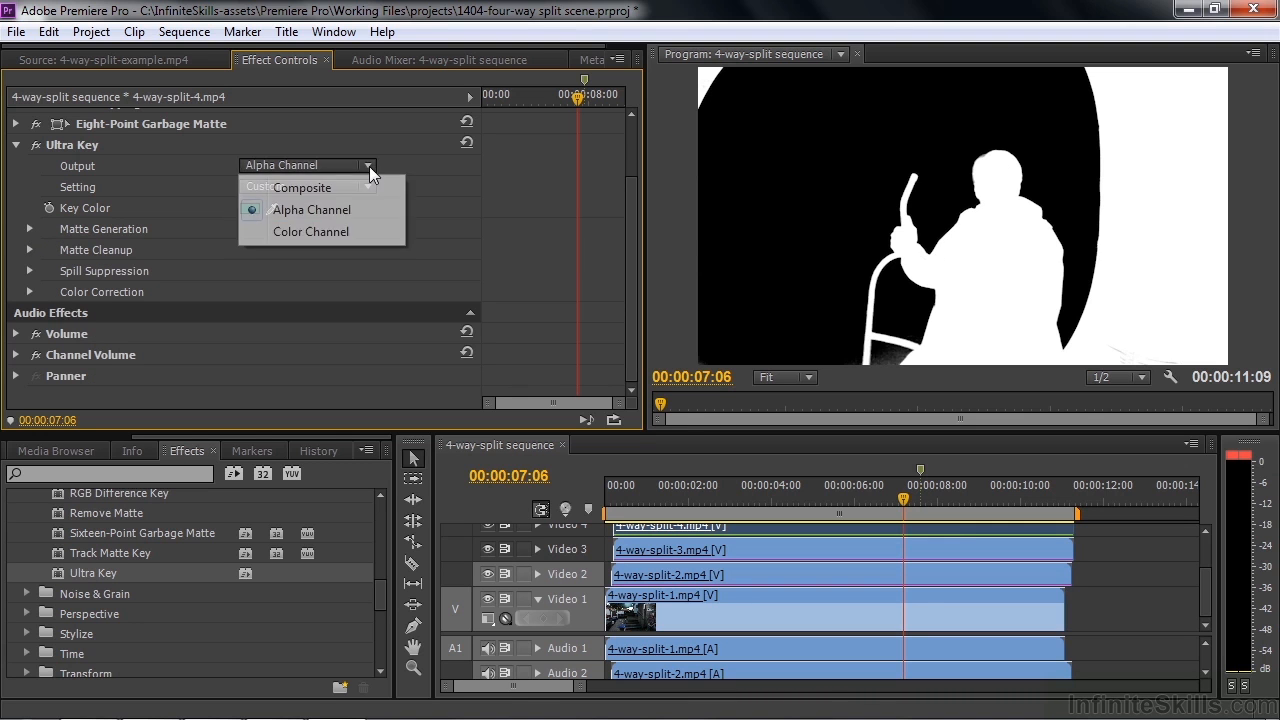
click(337, 189)
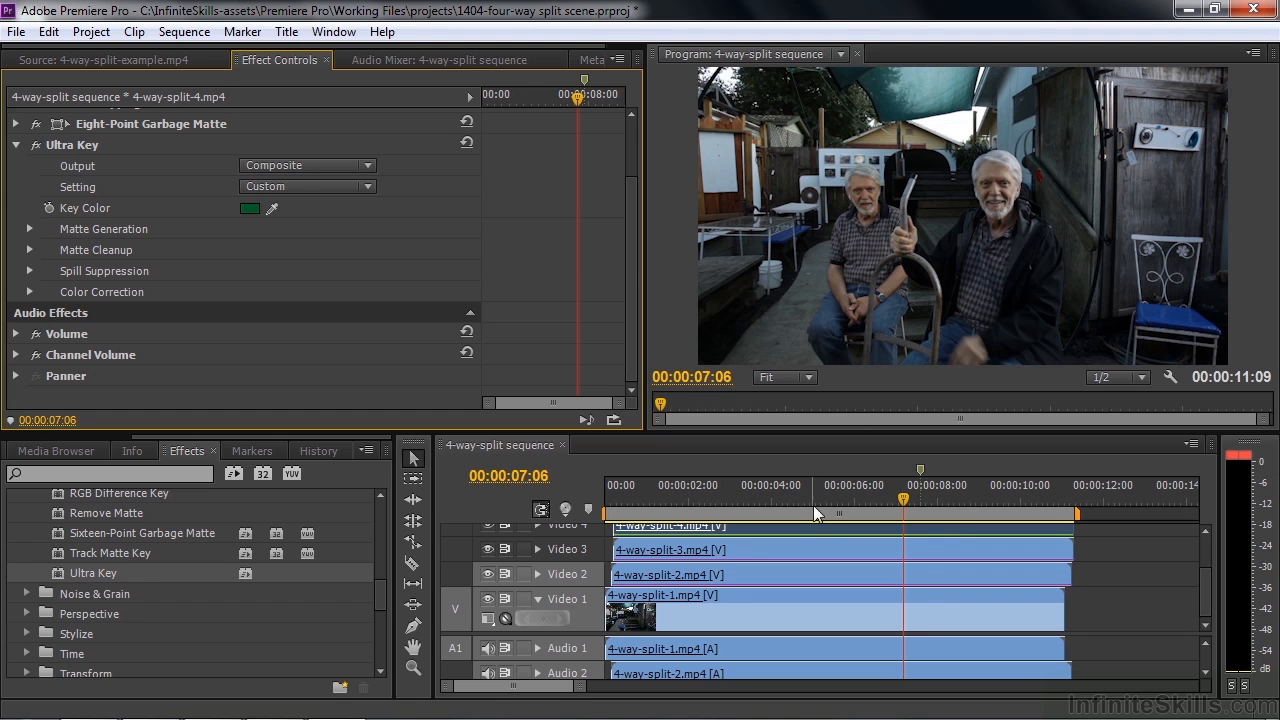
Step: Use Motion to shift the keyed 4-way-split-4.mp4 image left in the frame, exposing the men seated on the steps and at the far right
scroll(628, 247, up, 2)
scroll(628, 248, up, 2)
click(120, 140)
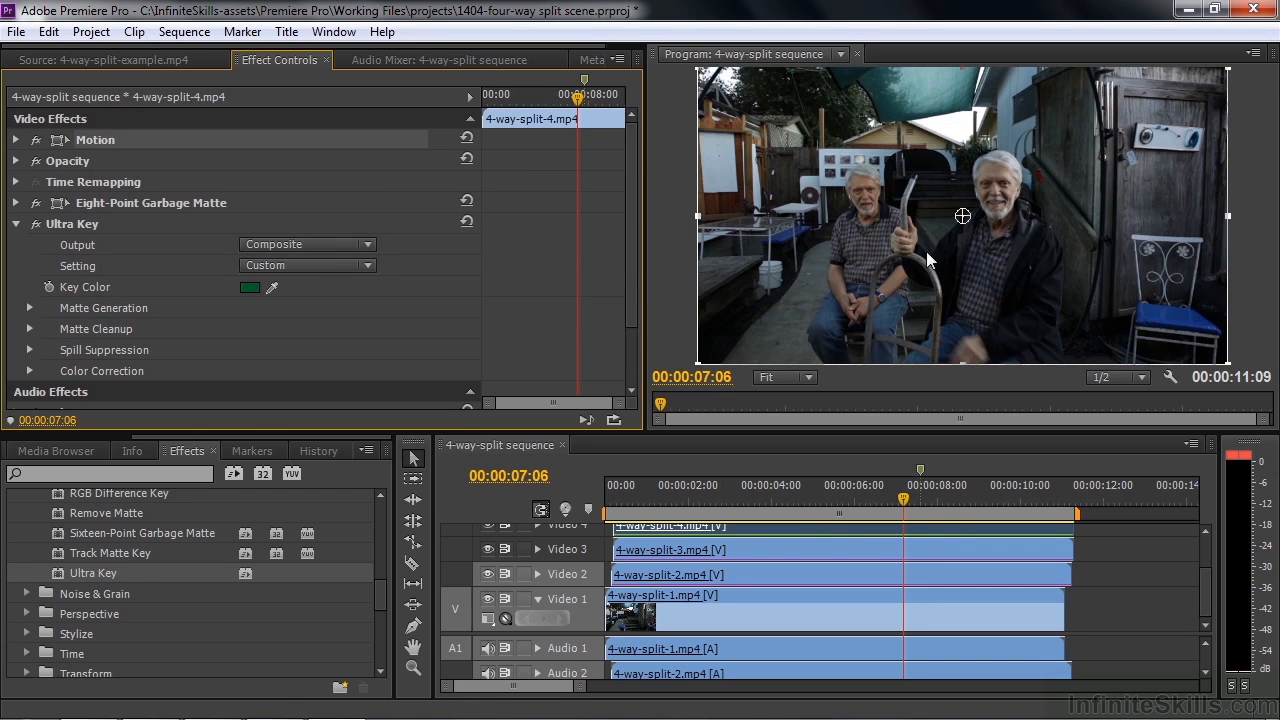
drag(1012, 270, 970, 280)
mouse_move(959, 269)
mouse_down()
mouse_move(978, 275)
mouse_move(954, 272)
mouse_up()
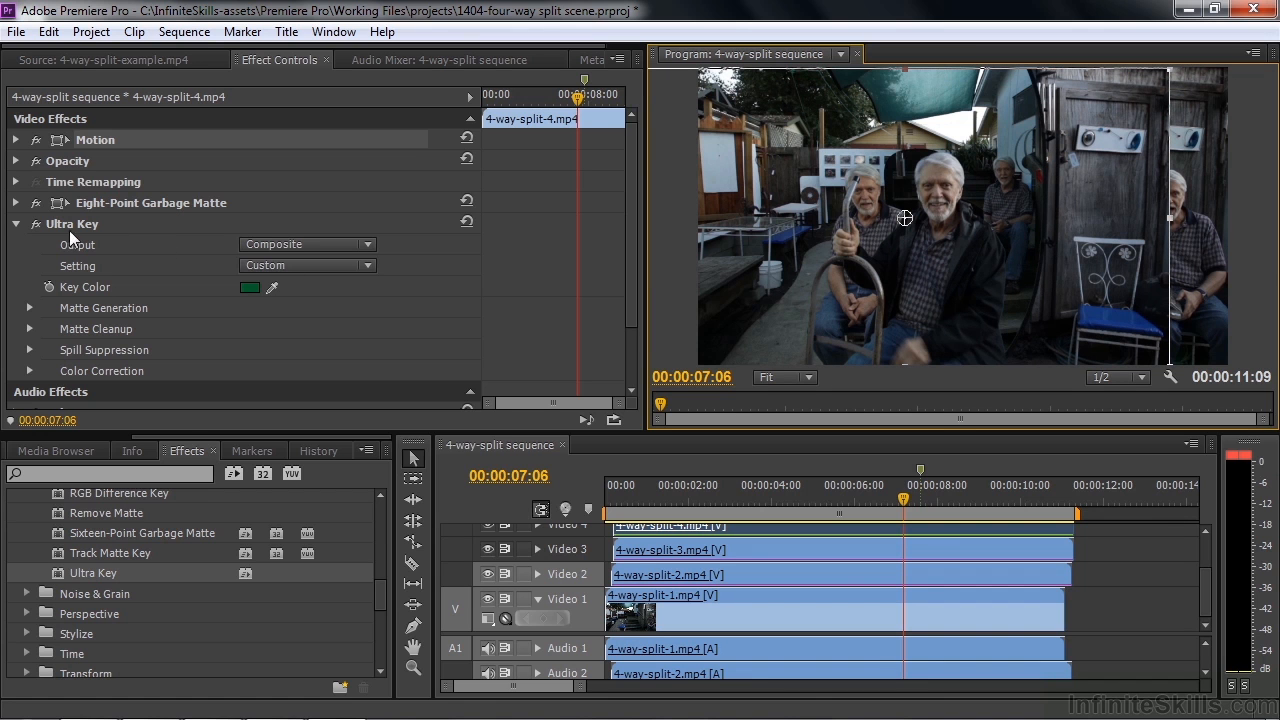
Step: Compare the shot with Ultra Key off and on, and pull the Eight-Point Garbage Matte's right and bottom edge in around the keyed man
click(37, 224)
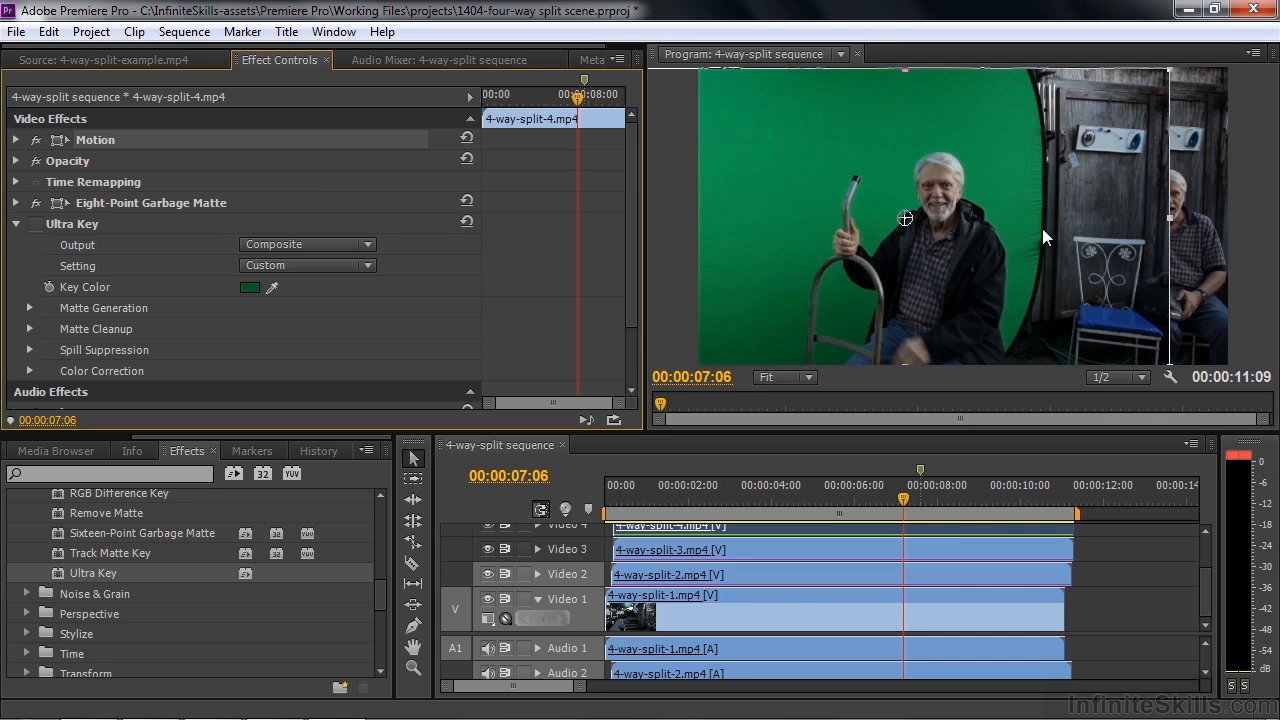
click(37, 224)
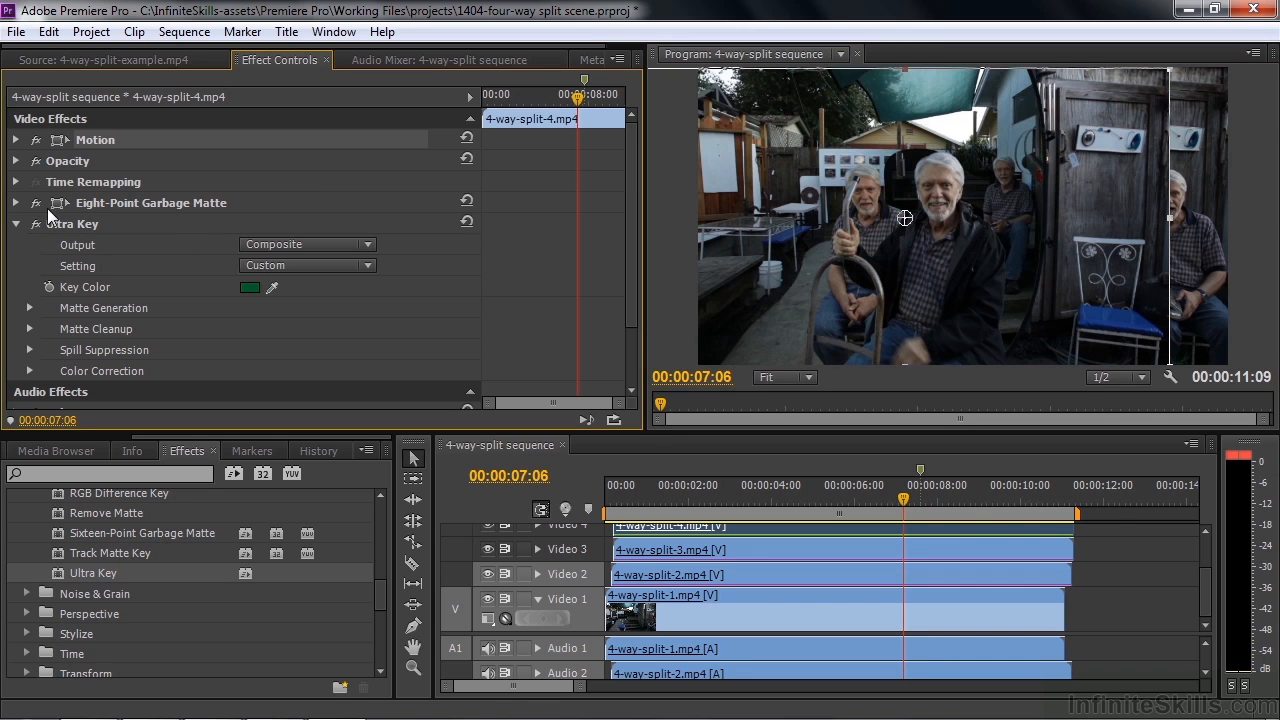
click(60, 204)
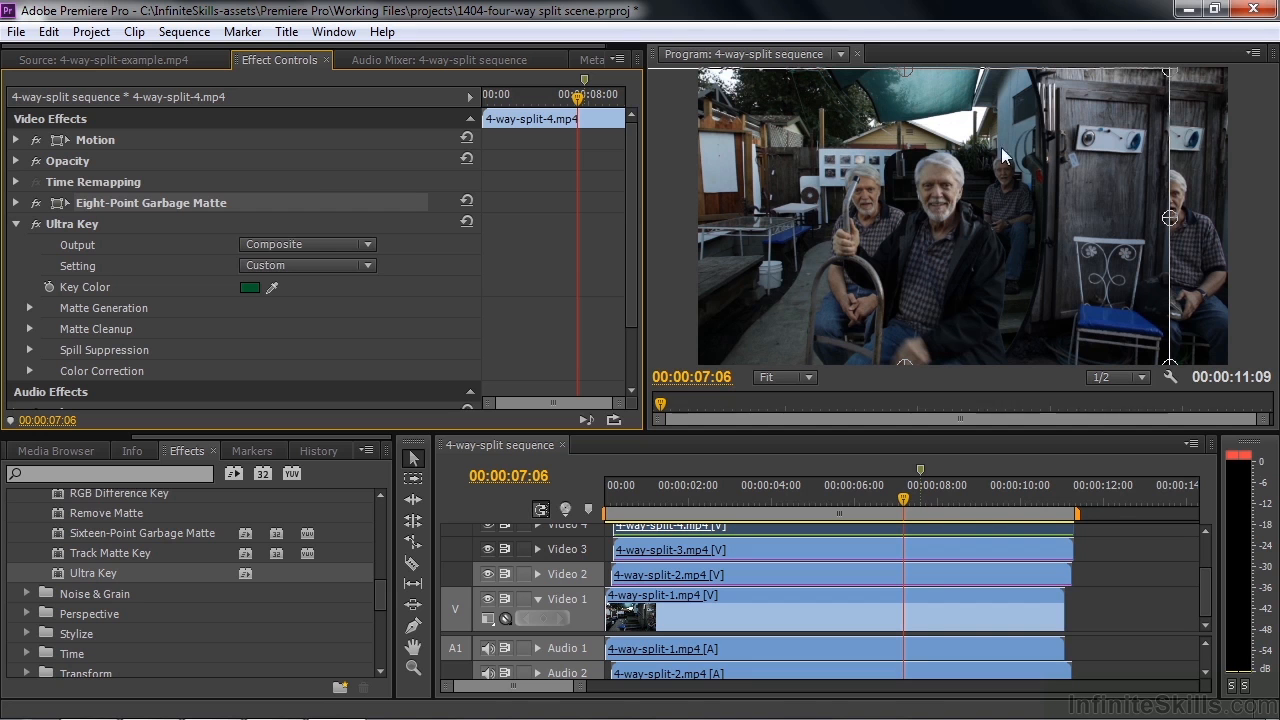
drag(1165, 69, 1017, 76)
drag(1166, 212, 1043, 189)
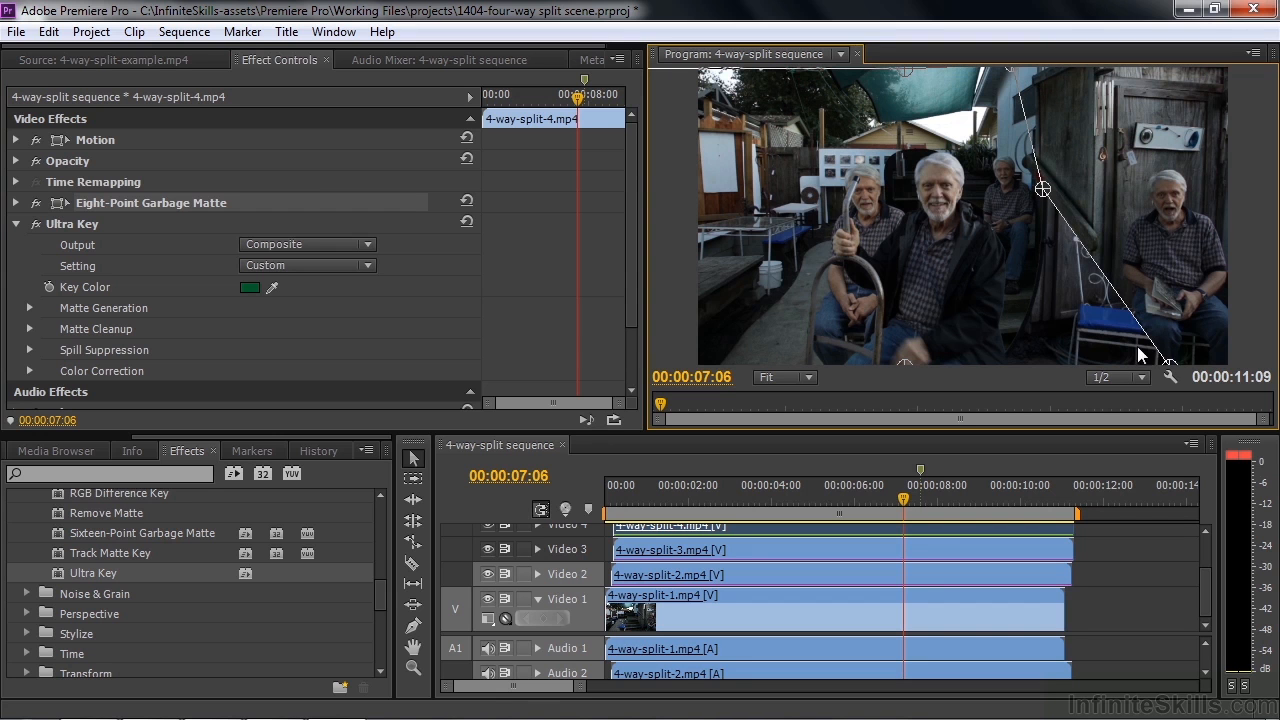
drag(1167, 363, 1032, 293)
drag(902, 363, 998, 364)
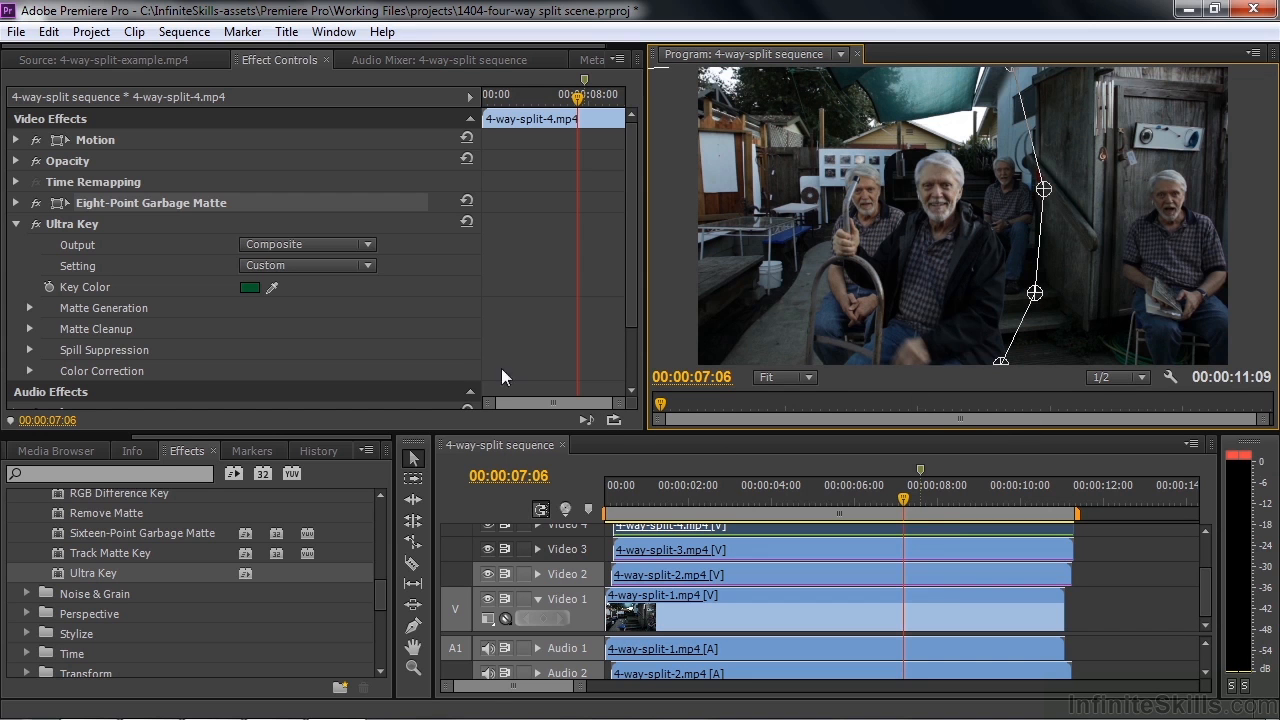
click(16, 224)
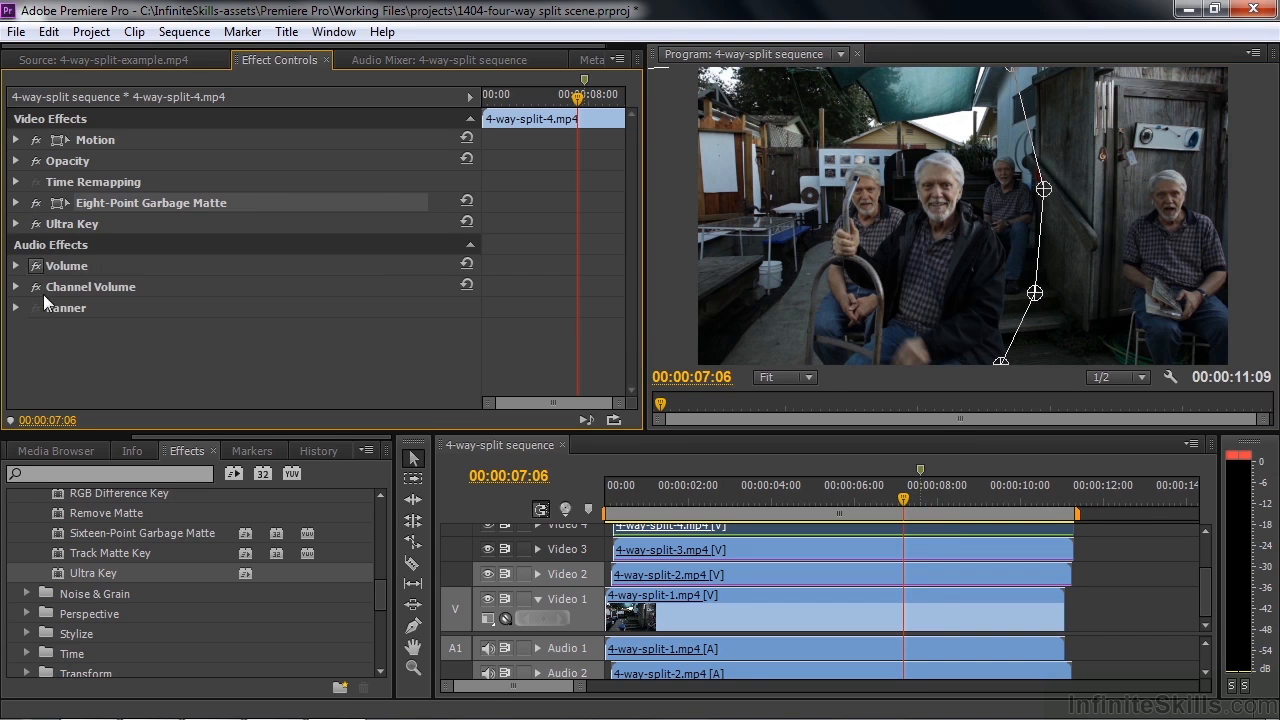
click(66, 352)
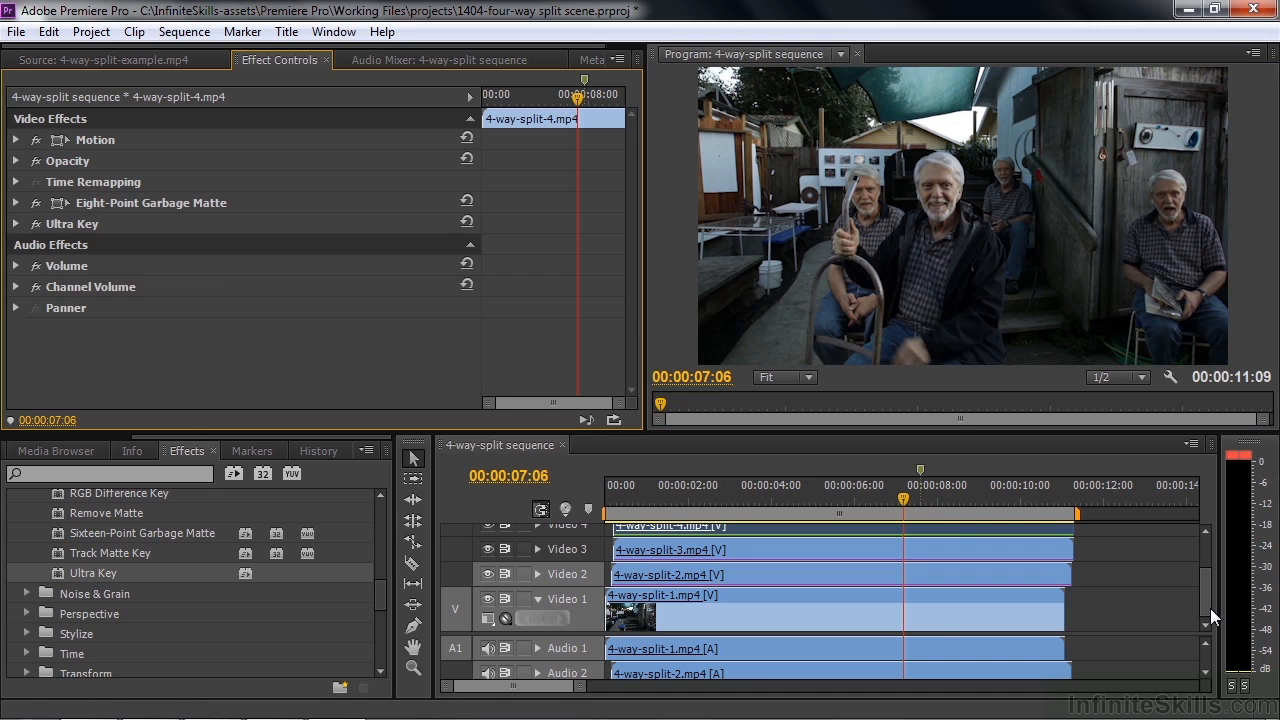
Step: Create a 1920 x 1080 adjustment layer with a 29.97 fps non-drop-frame timebase and square pixels
drag(1210, 608, 1205, 585)
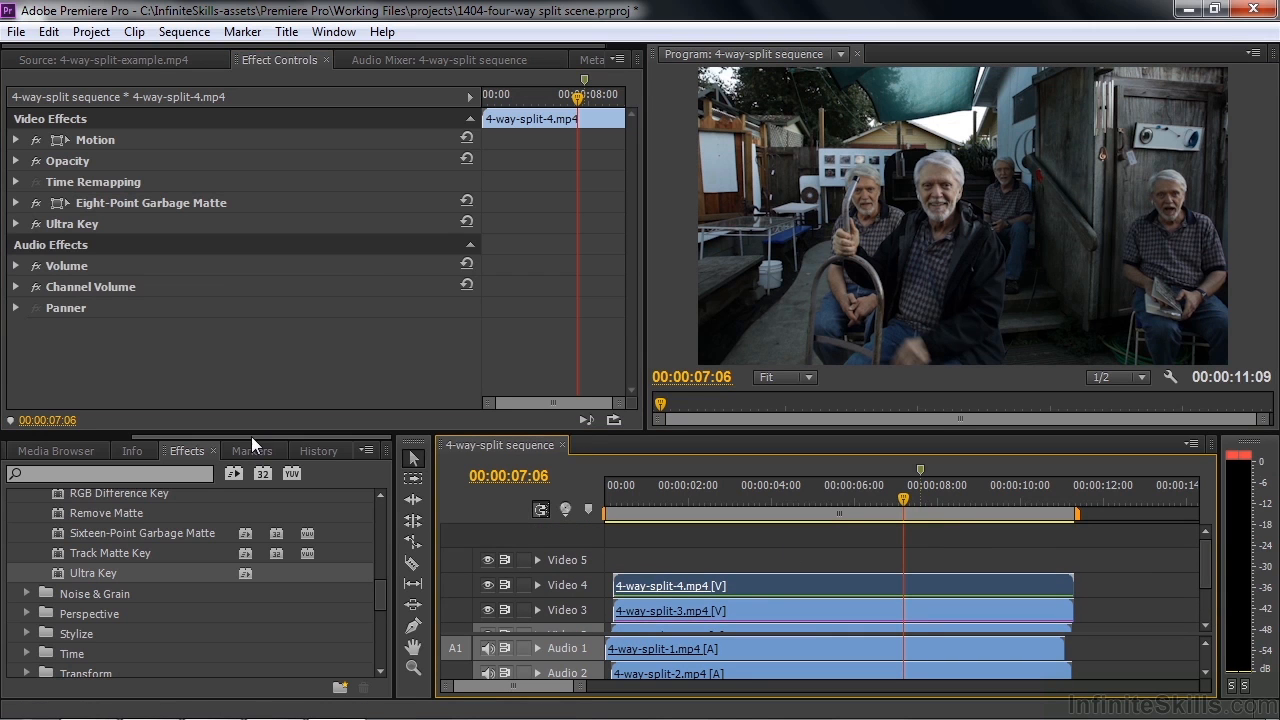
drag(251, 437, 24, 433)
click(46, 450)
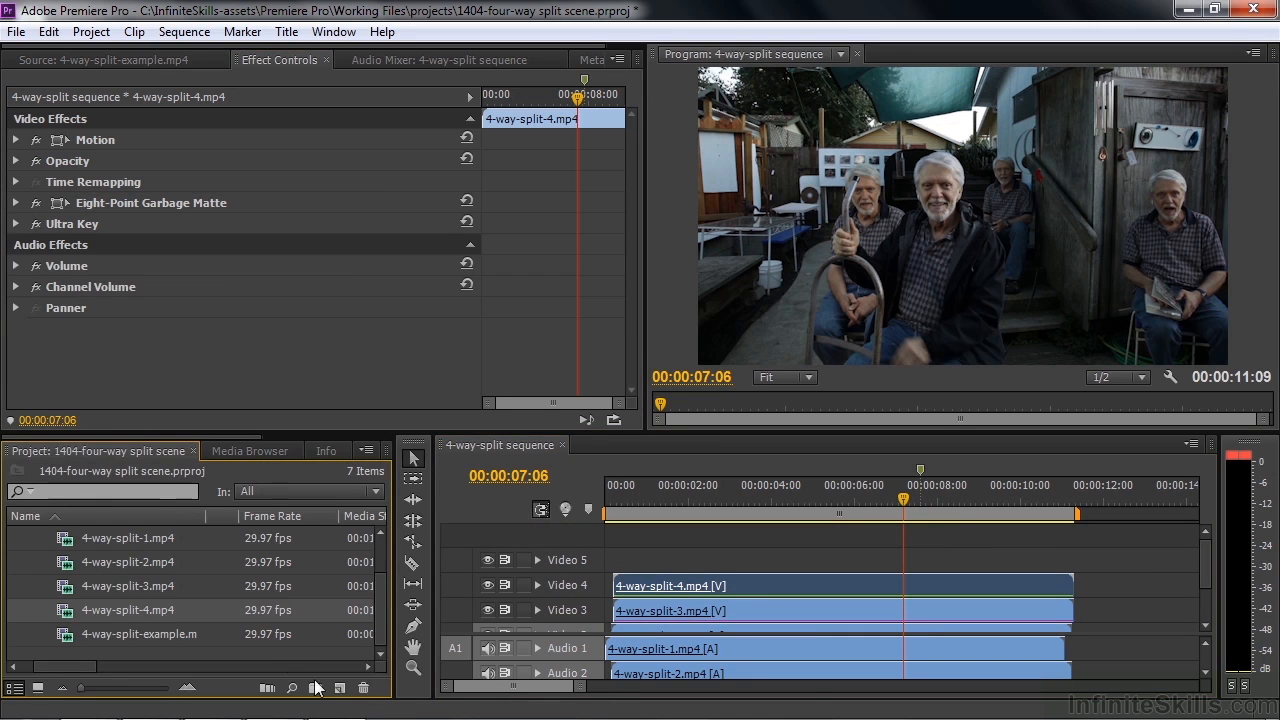
click(339, 688)
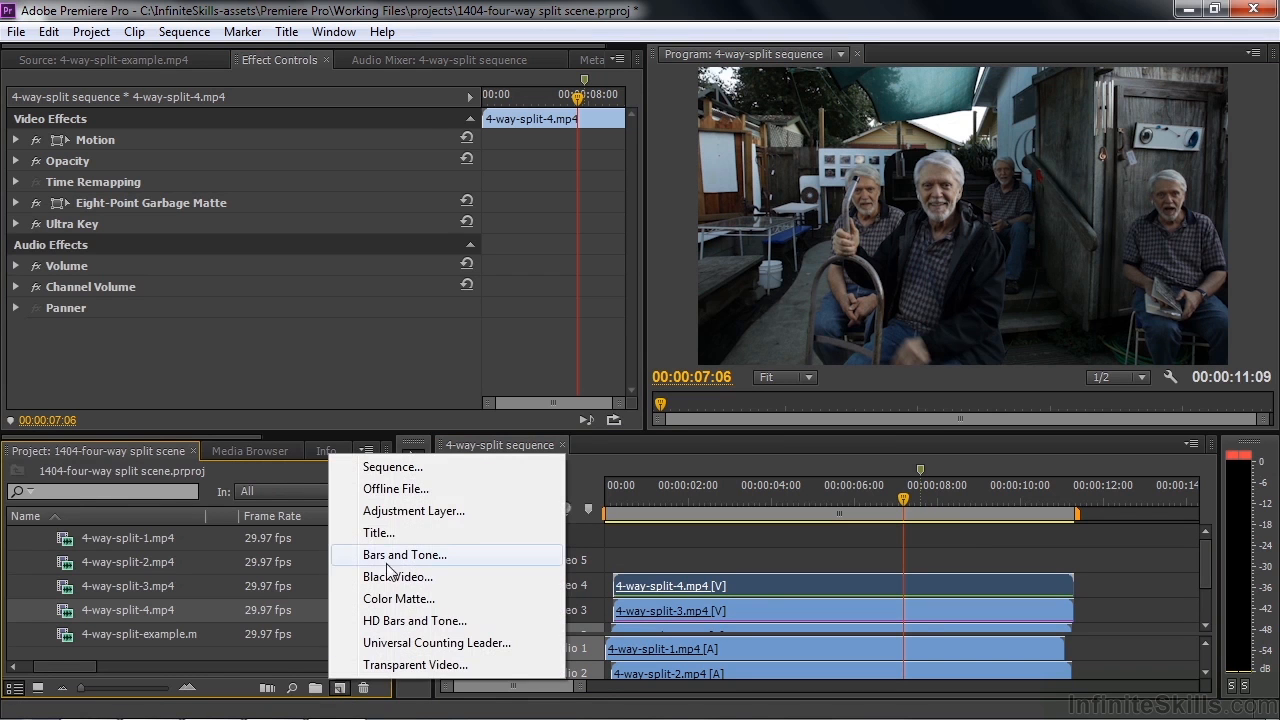
click(404, 511)
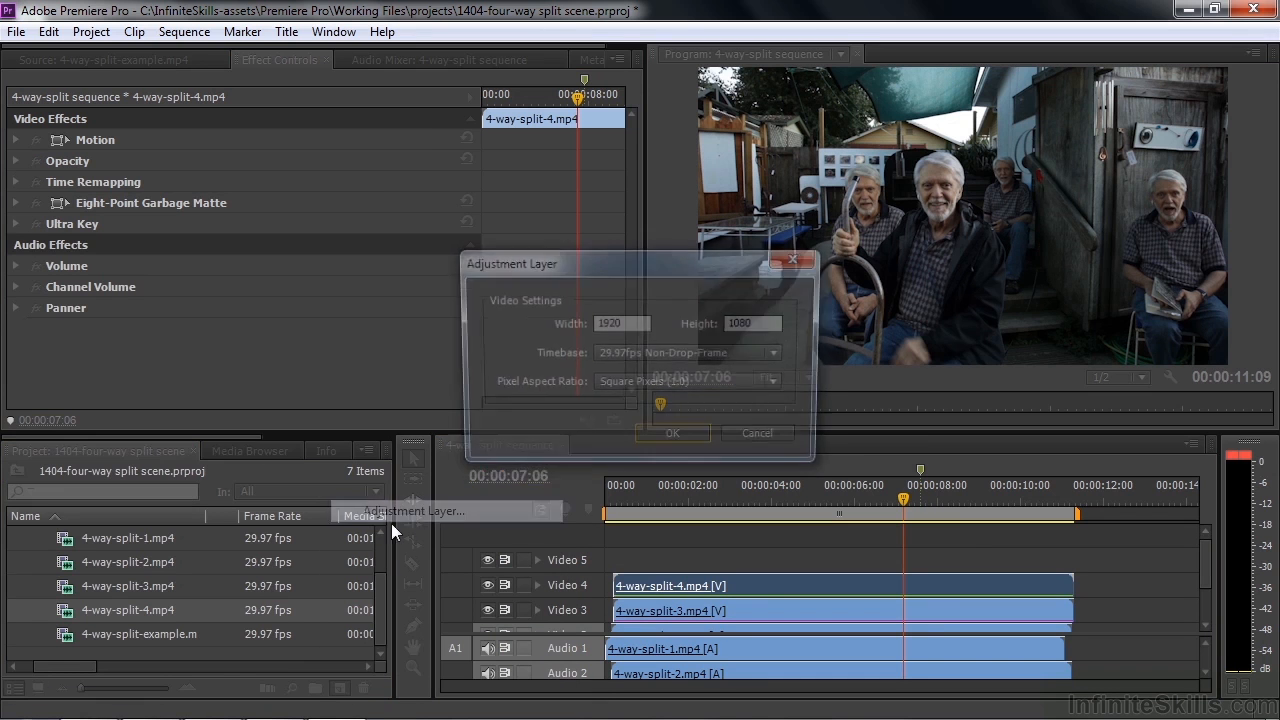
click(663, 435)
Step: Place the adjustment layer on Video 5 at the start of 4-way-split-4.mp4 and extend it to that clip's end
drag(66, 634, 596, 566)
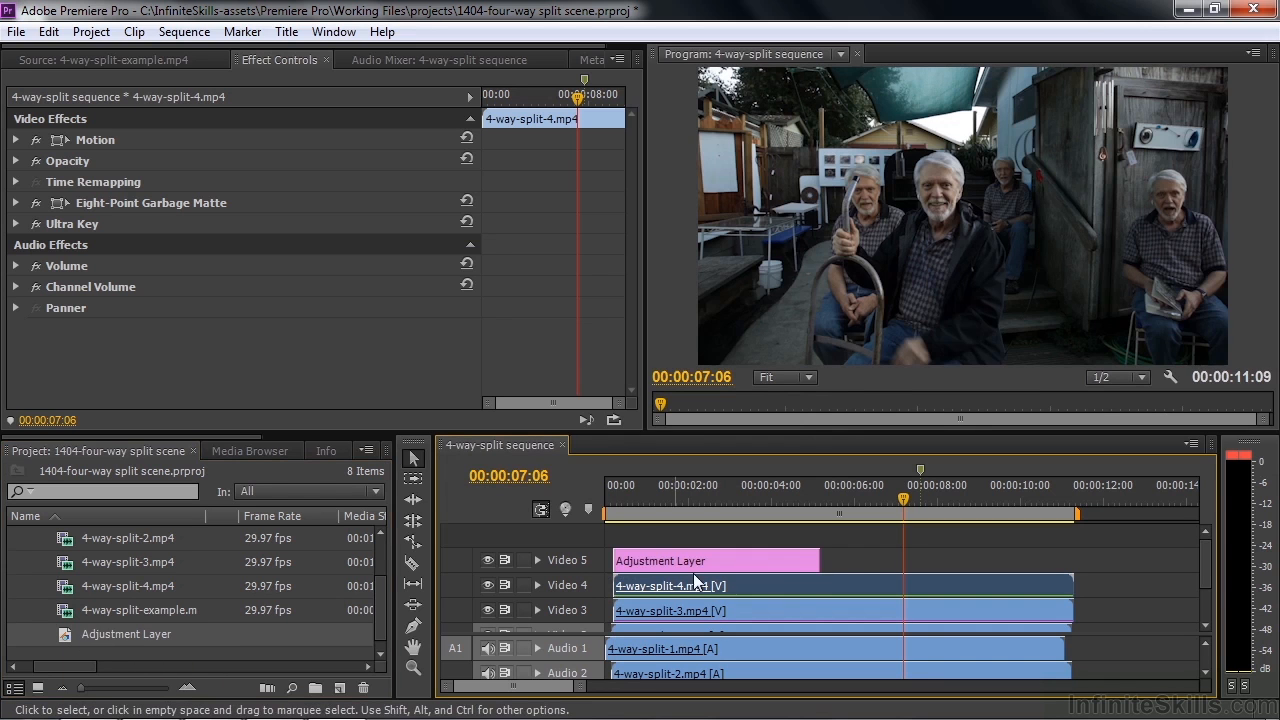
click(812, 560)
drag(812, 560, 1068, 560)
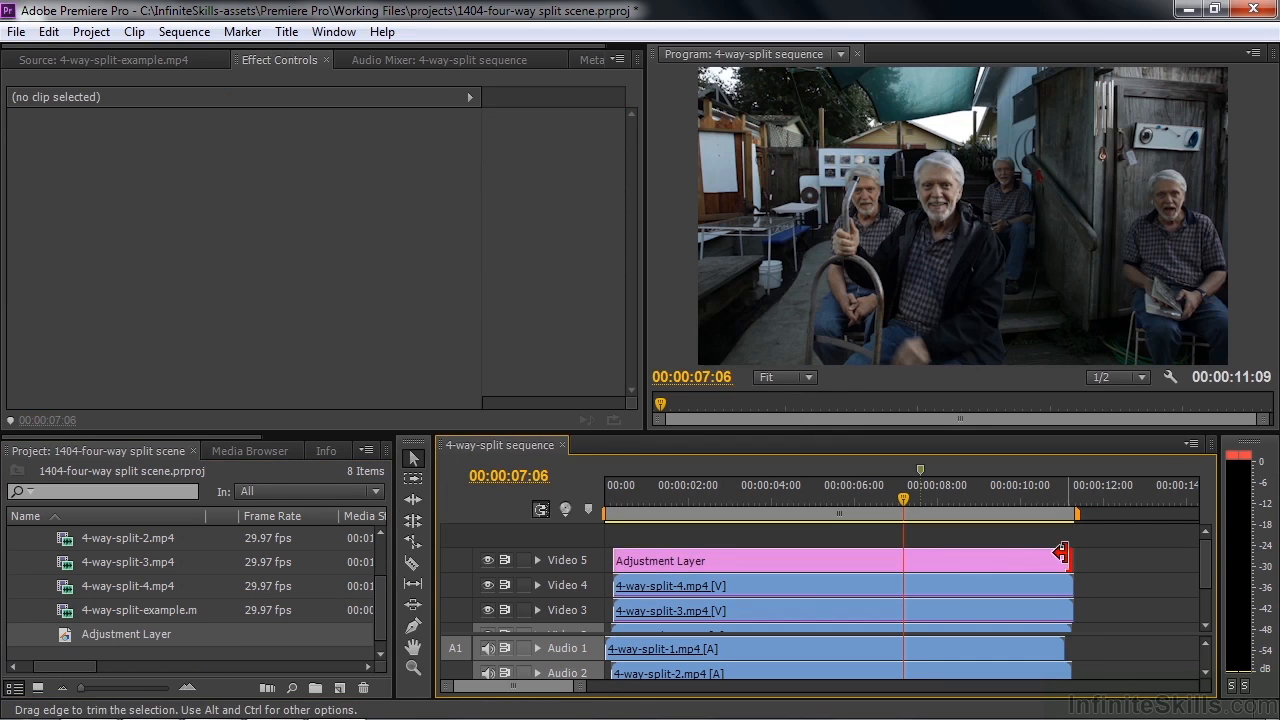
Step: Apply the Luma Curve and Fast Color Corrector effects from the custom Color Correction bin to the adjustment layer on Video 5
click(982, 557)
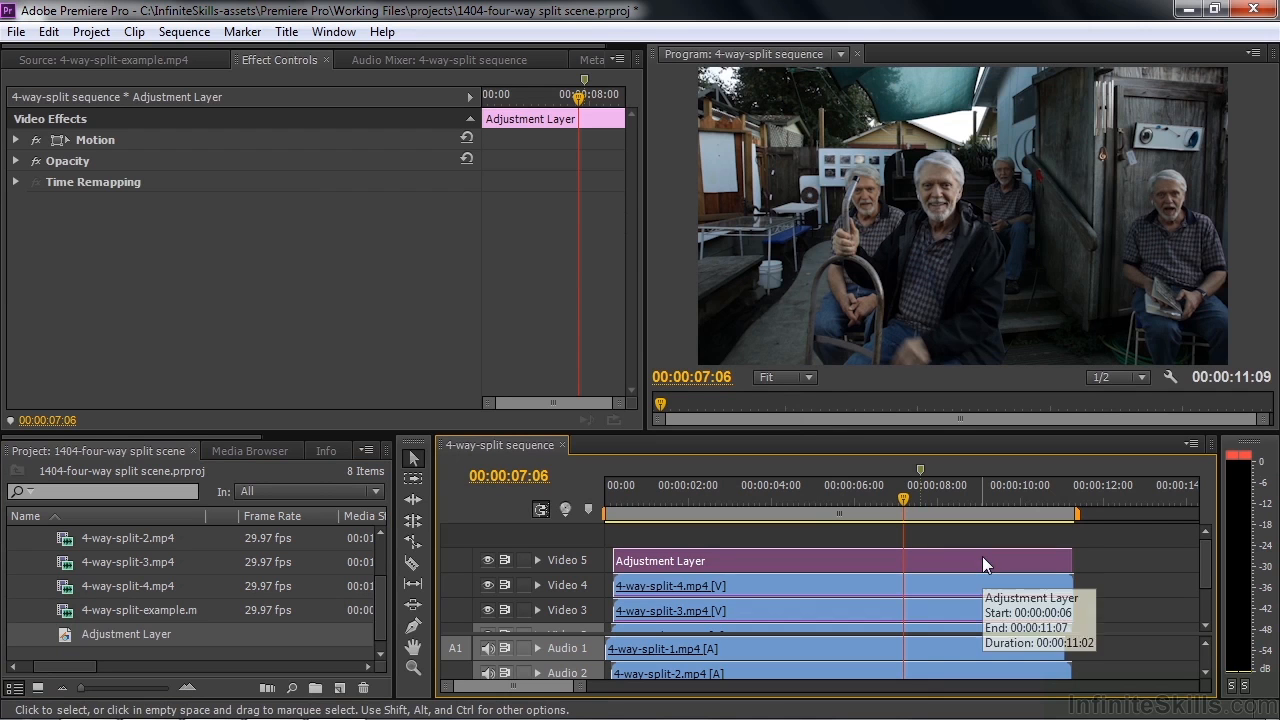
click(235, 447)
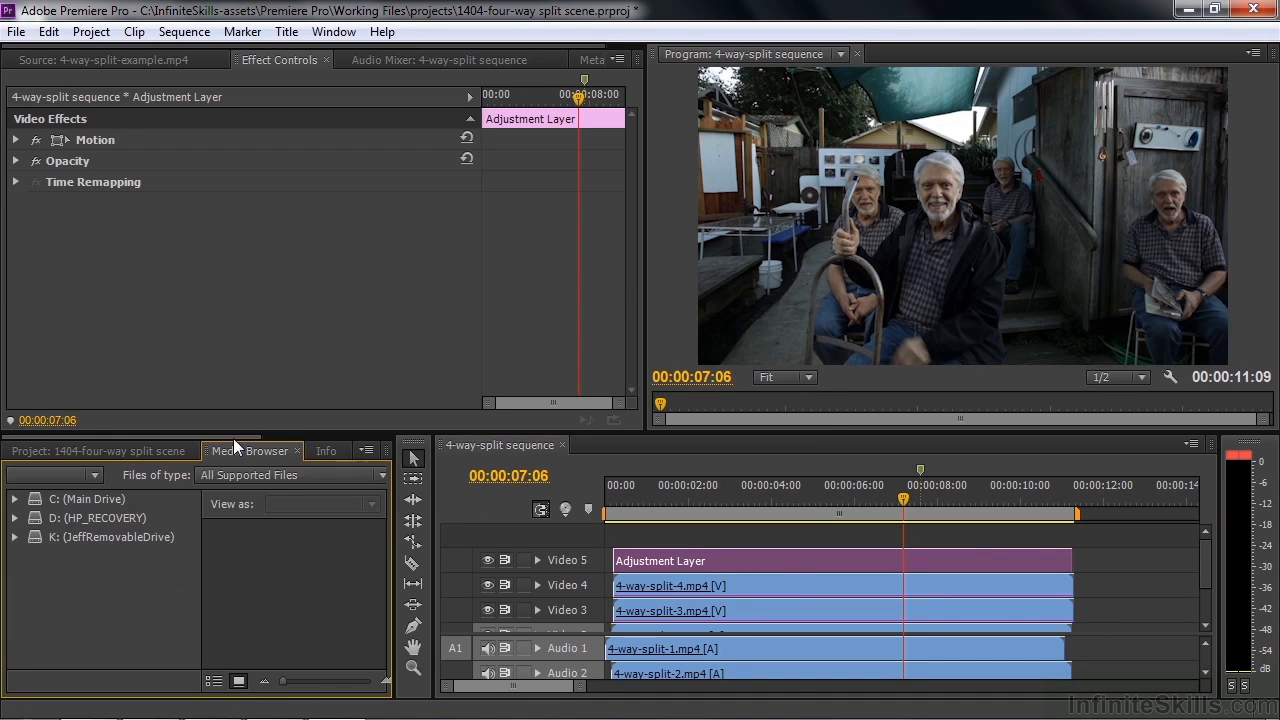
scroll(232, 437, down, 3)
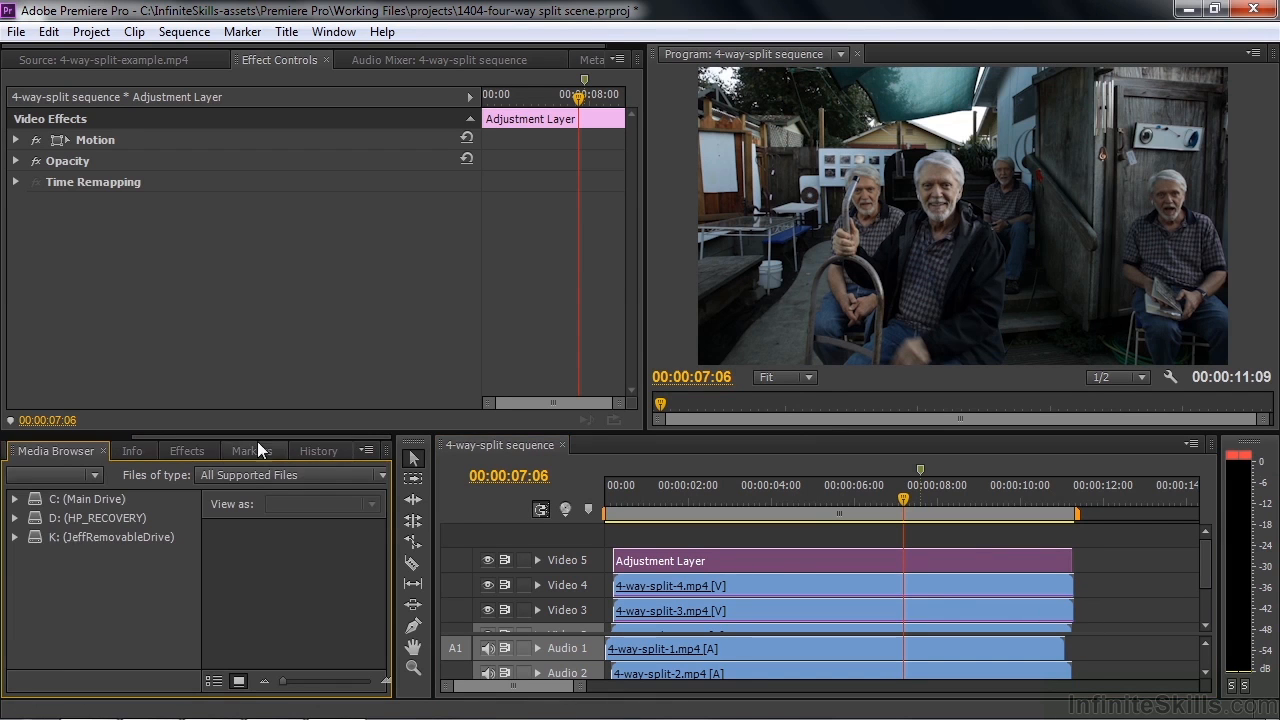
click(186, 451)
double_click(49, 570)
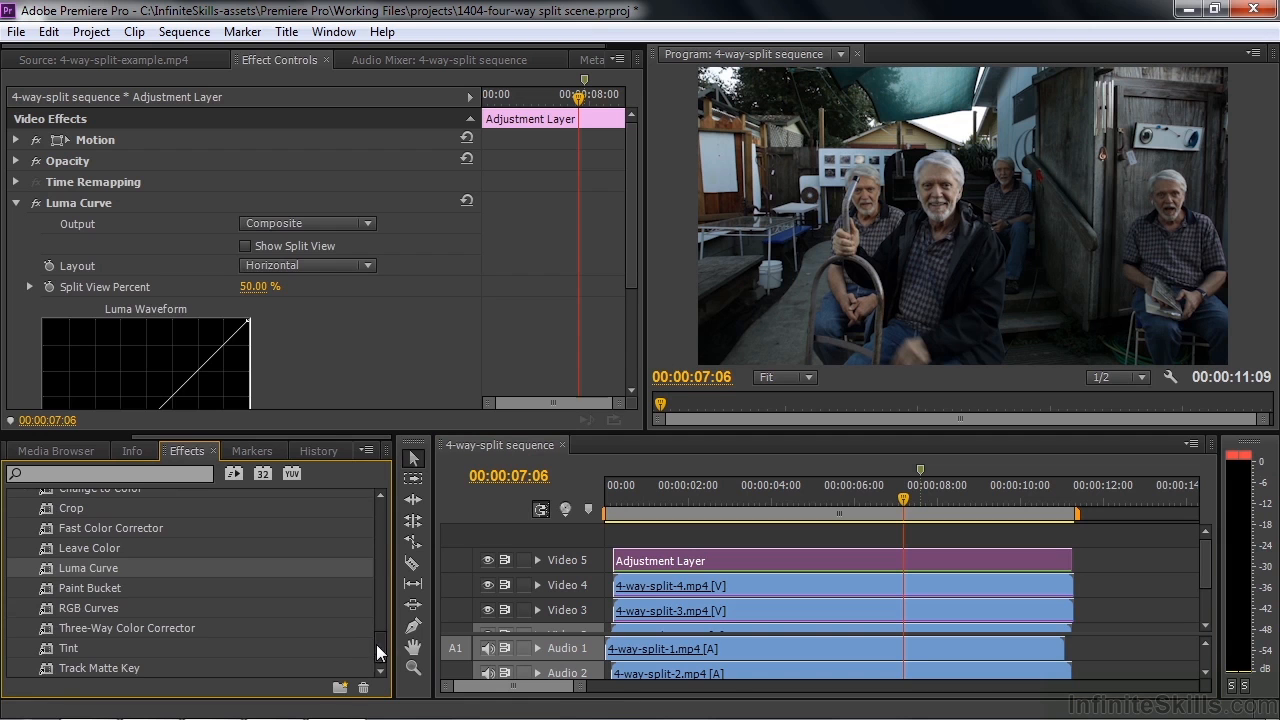
scroll(376, 644, up, 2)
click(45, 612)
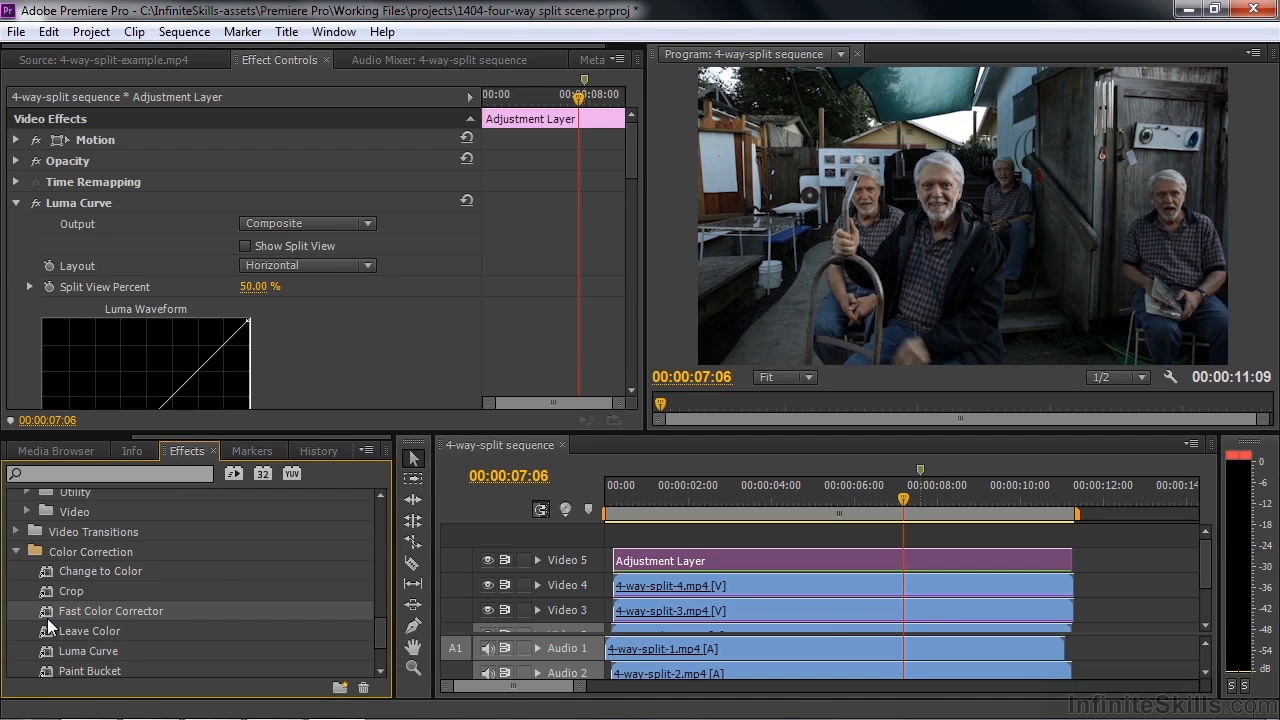
click(868, 560)
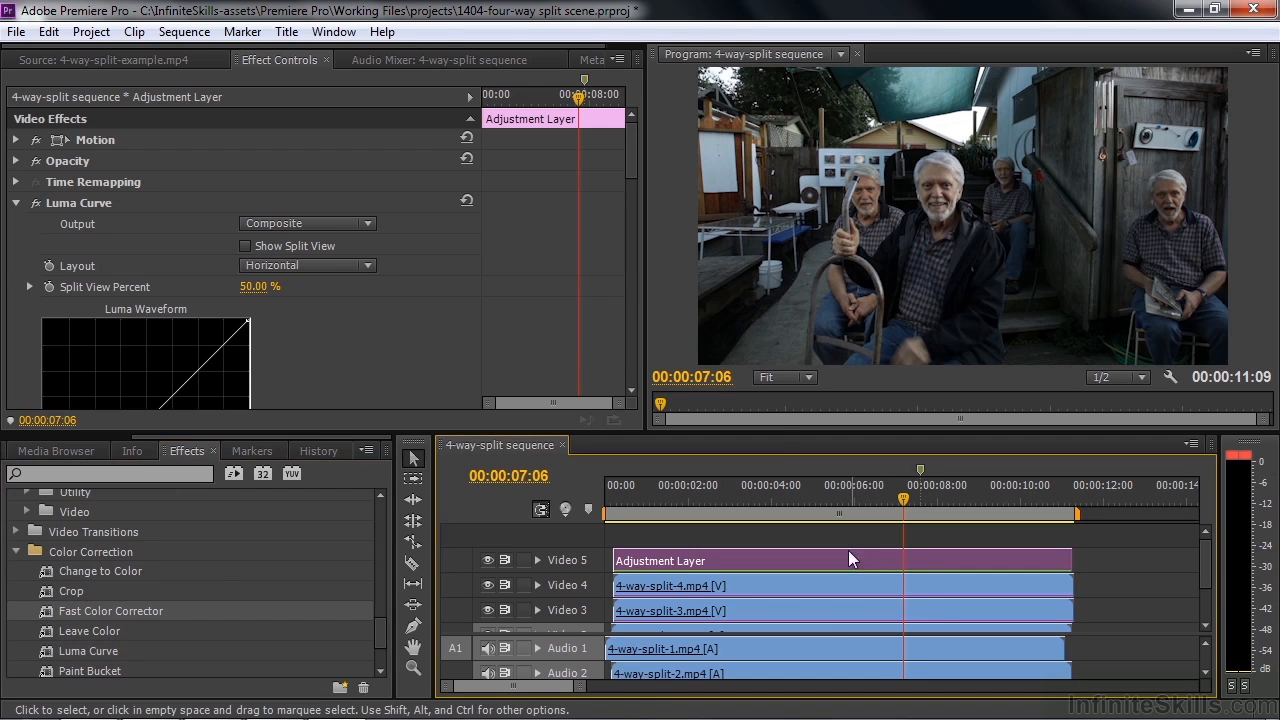
Step: Open a Reference Monitor, fit it over the lower part of the Program Monitor, and set it to the YC waveform
click(333, 31)
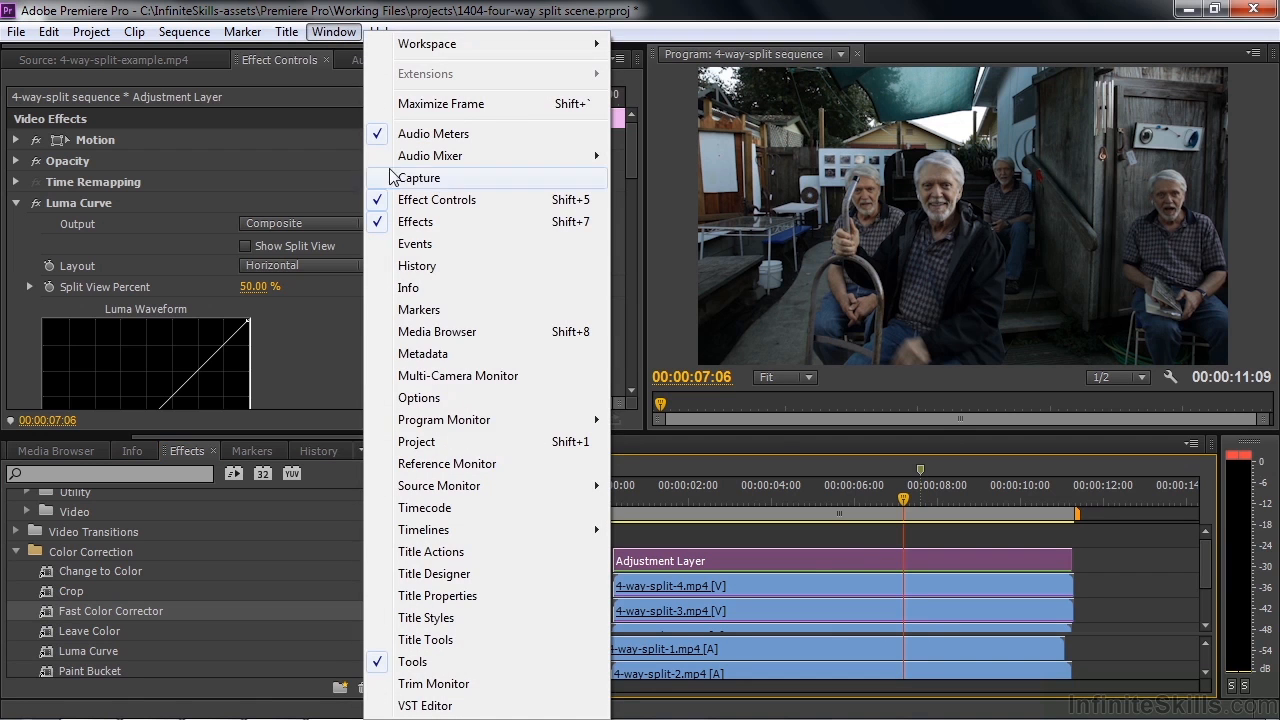
click(449, 472)
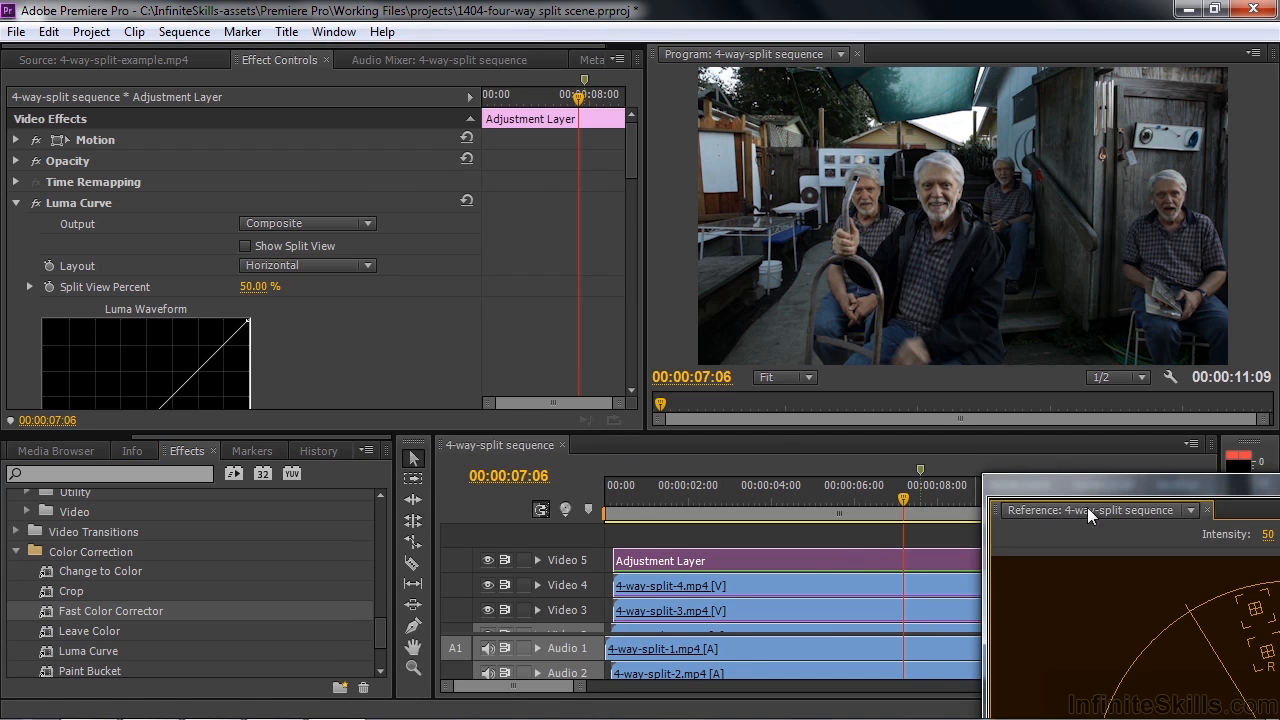
drag(1123, 483, 798, 309)
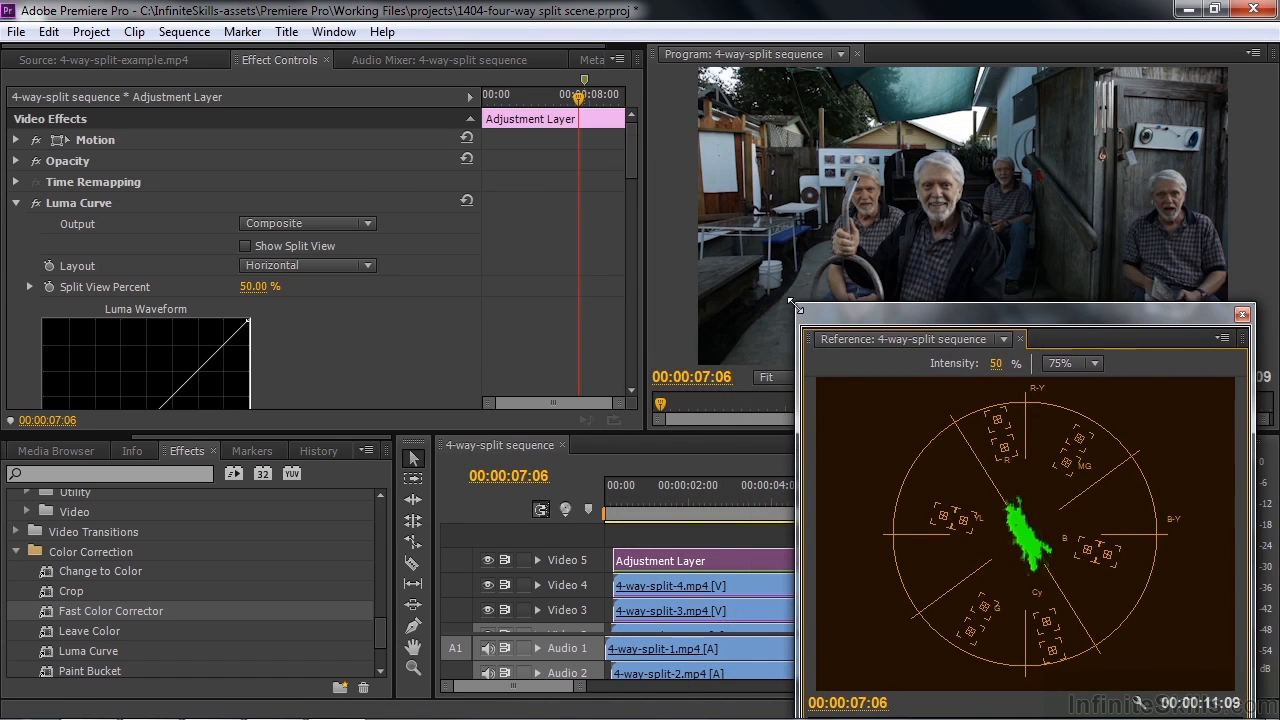
click(1224, 340)
click(1060, 422)
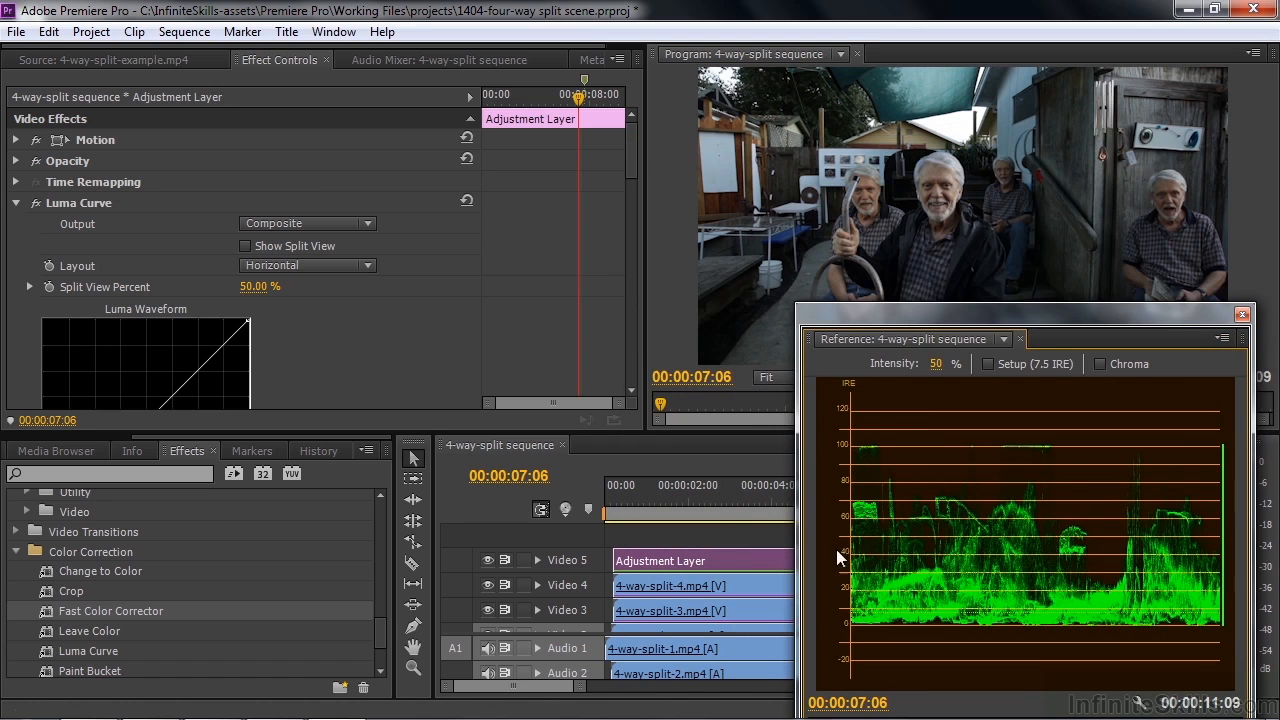
Step: Shape the adjustment layer's Luma Curve by moving the white point inward, slightly raising the highlights and slightly lowering the shadows
drag(632, 186, 636, 204)
drag(248, 131, 213, 130)
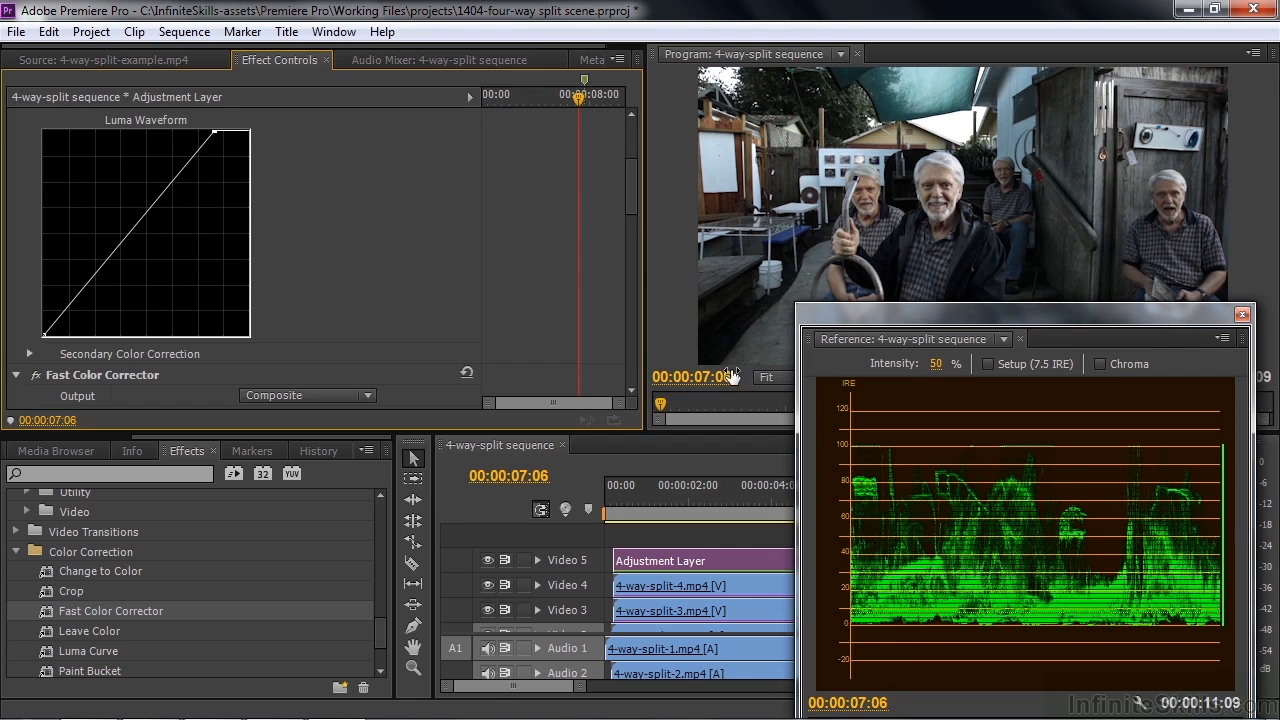
drag(194, 156, 189, 155)
drag(64, 306, 69, 309)
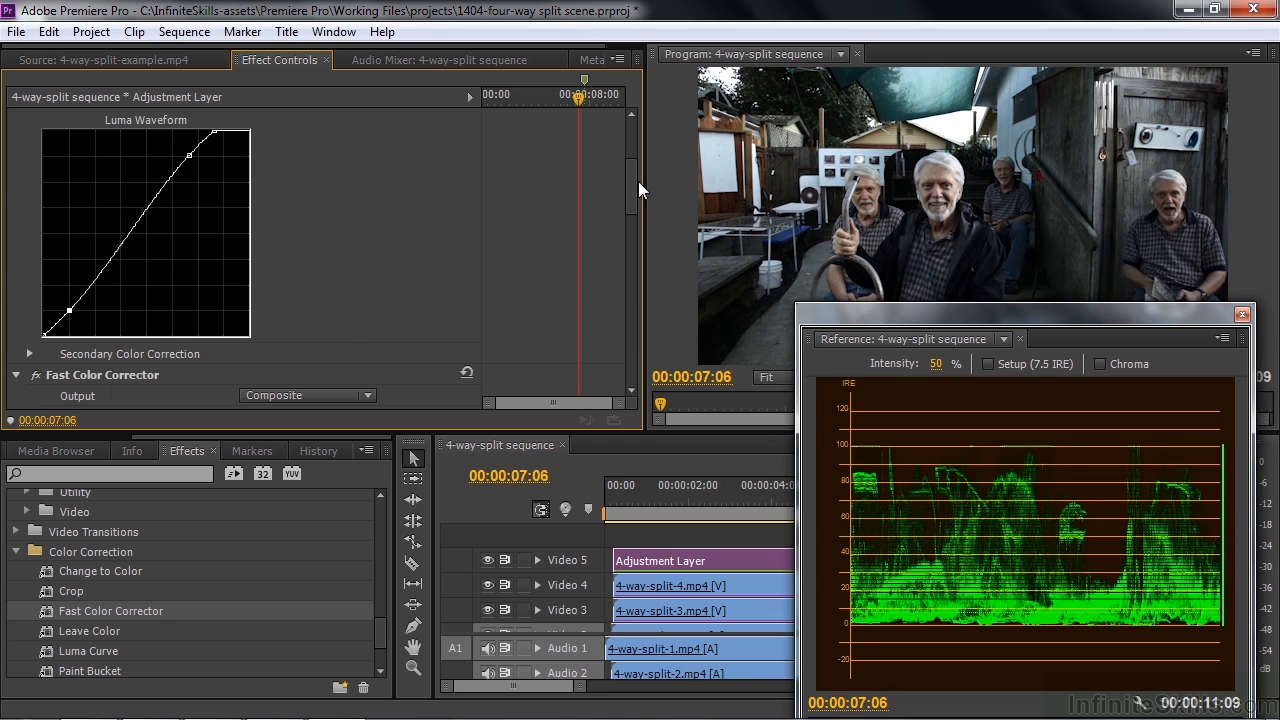
Step: Using the vectorscope, shift the Fast Color Corrector's color balance slightly toward orange-red, and close the Reference Monitor
drag(632, 187, 631, 273)
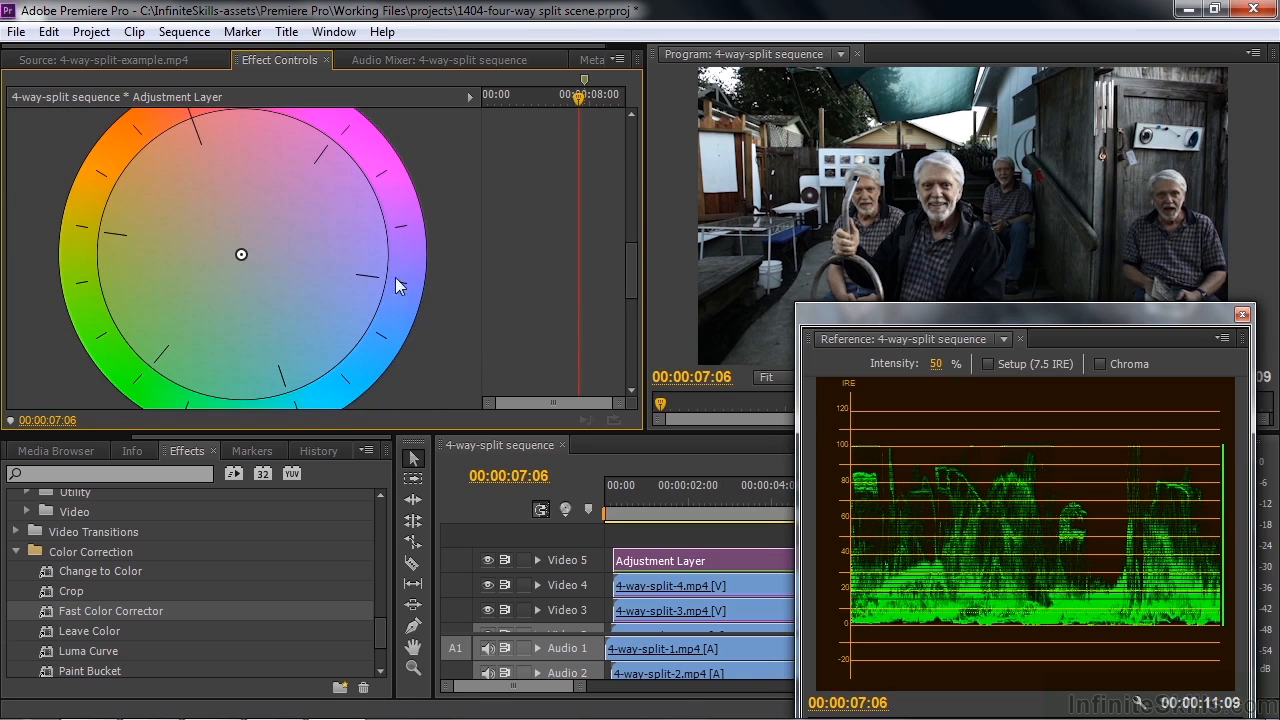
click(1222, 338)
click(1035, 397)
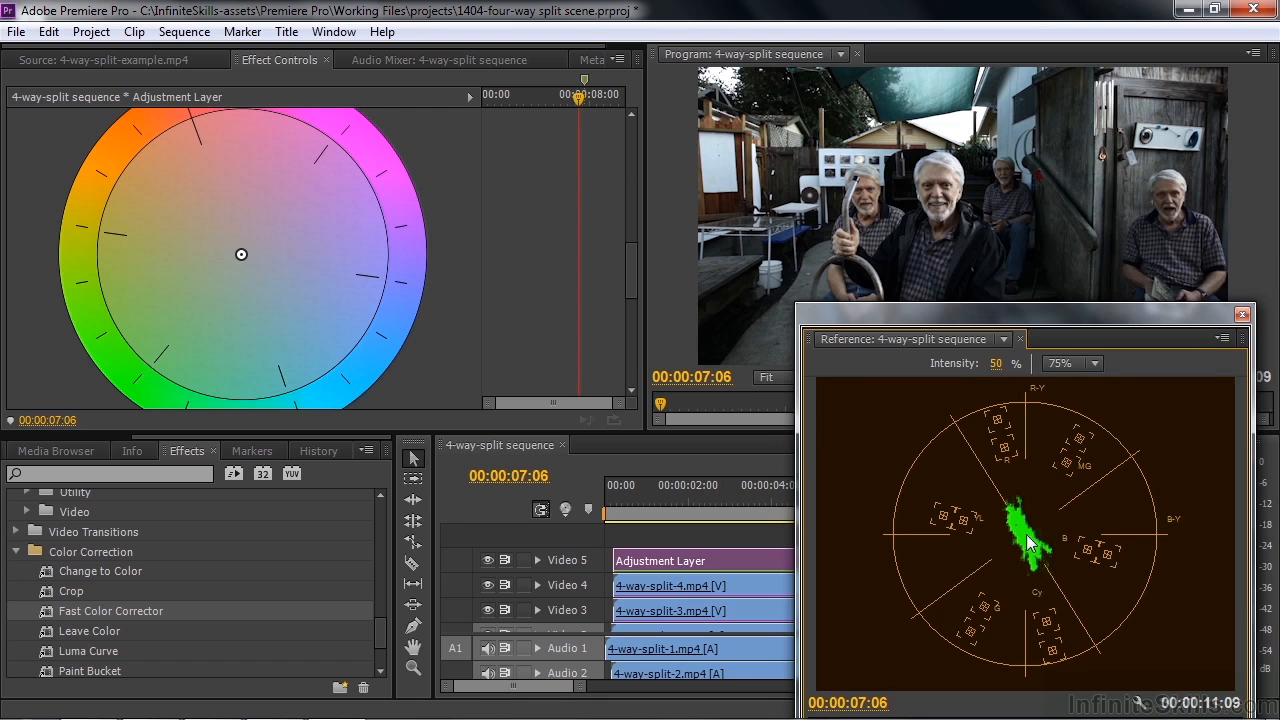
drag(241, 257, 223, 227)
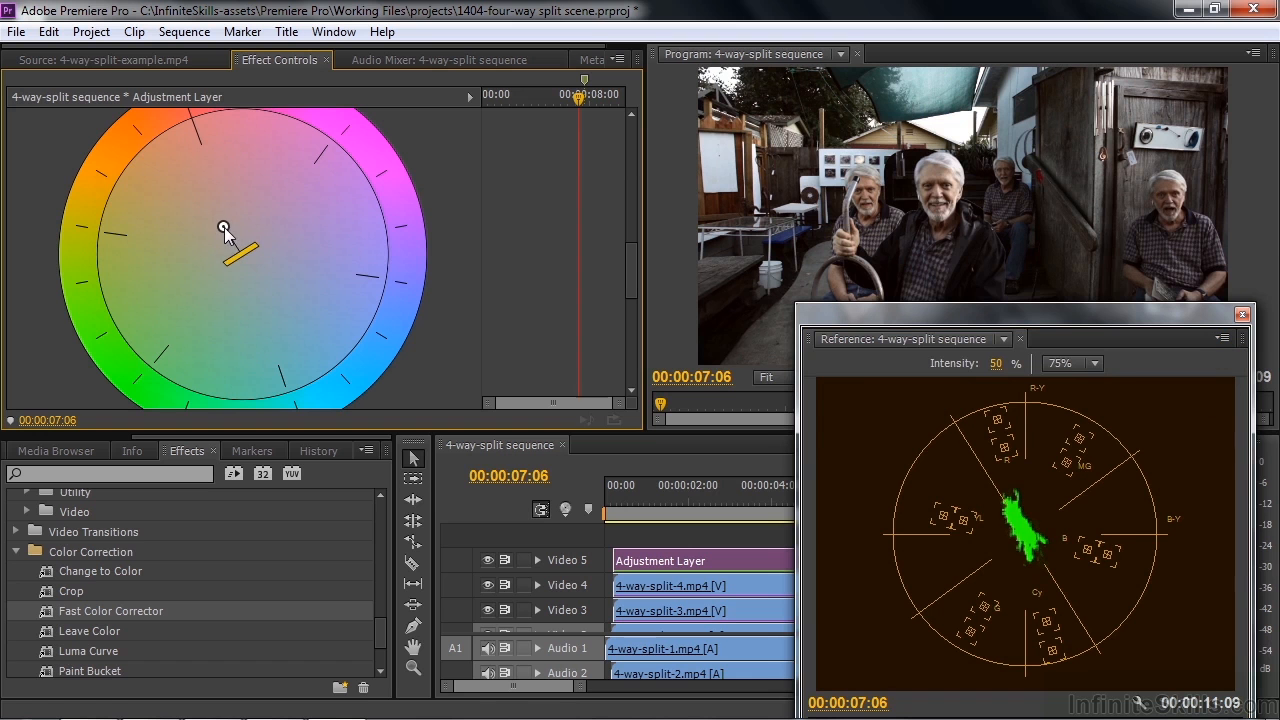
click(1241, 314)
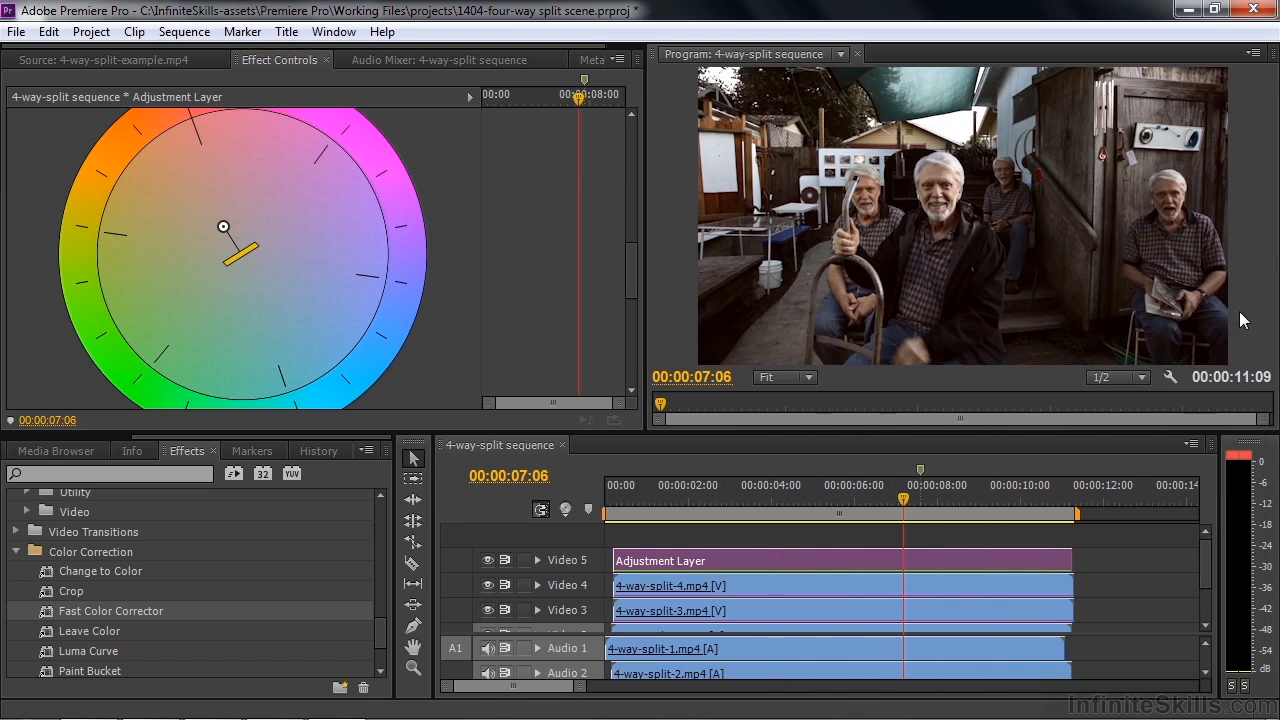
Step: Play back the color-corrected four-way split composite with the Program Monitor maximized
key(grave)
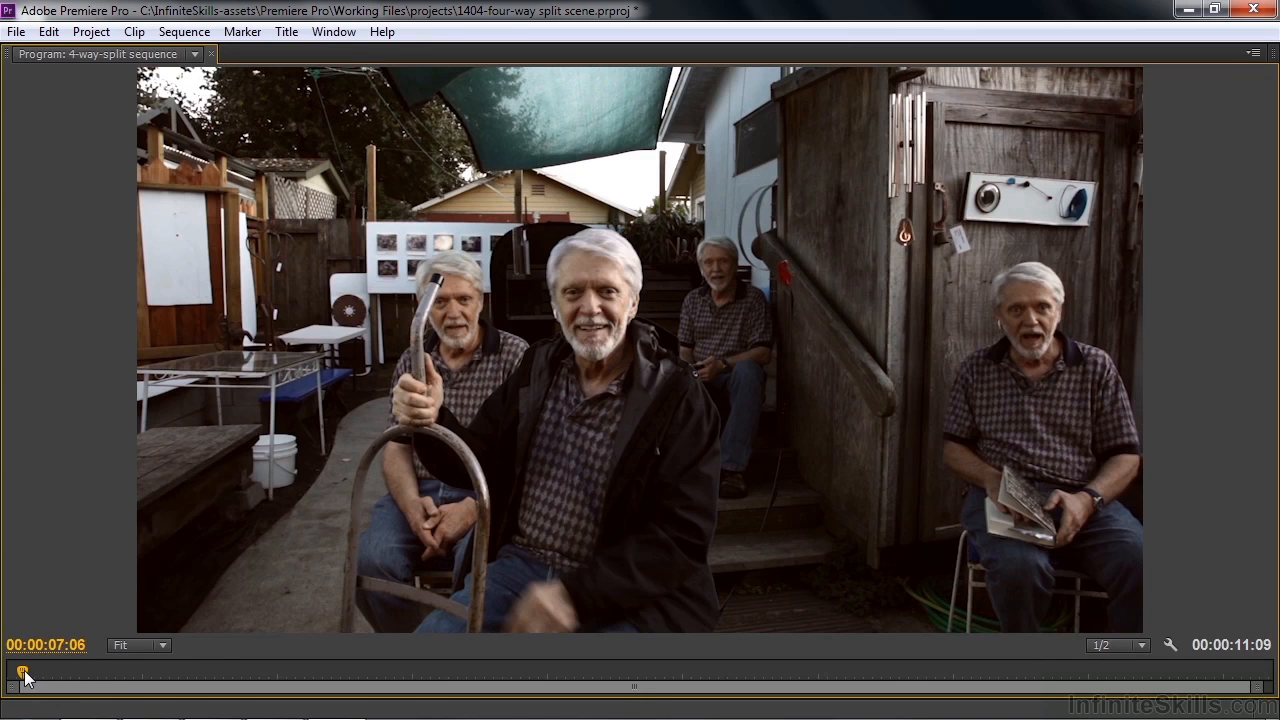
key(space)
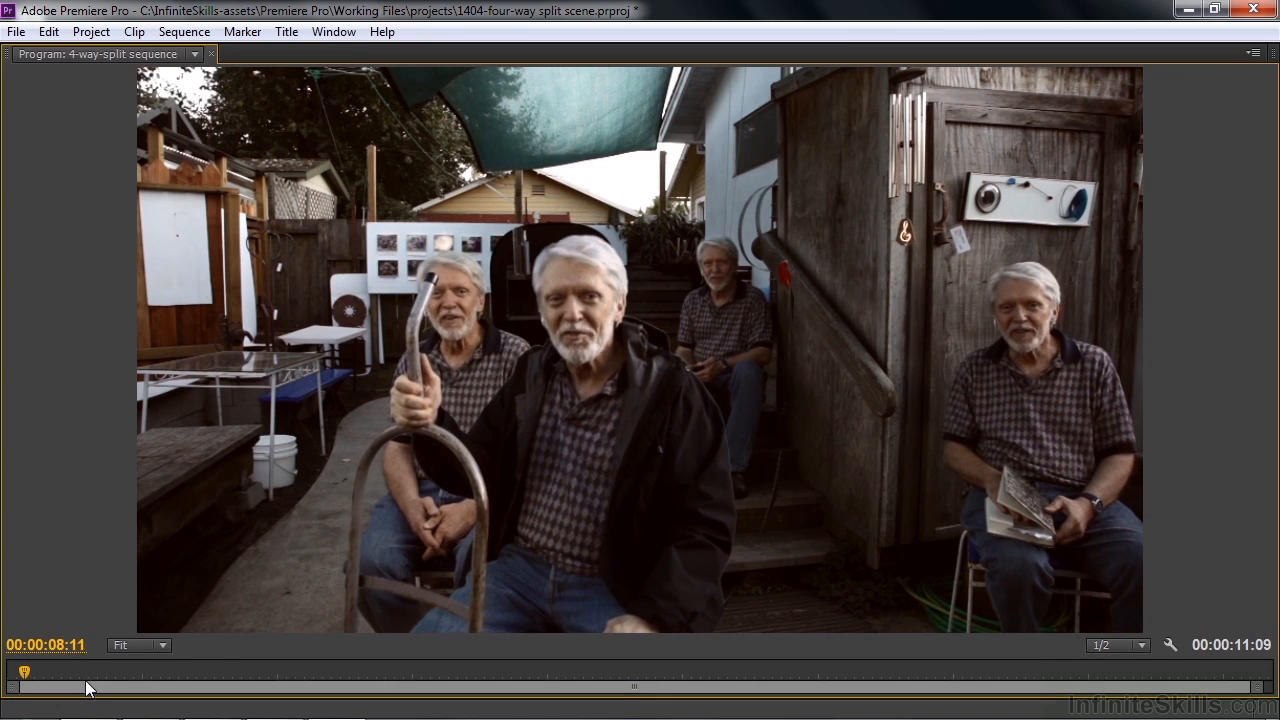